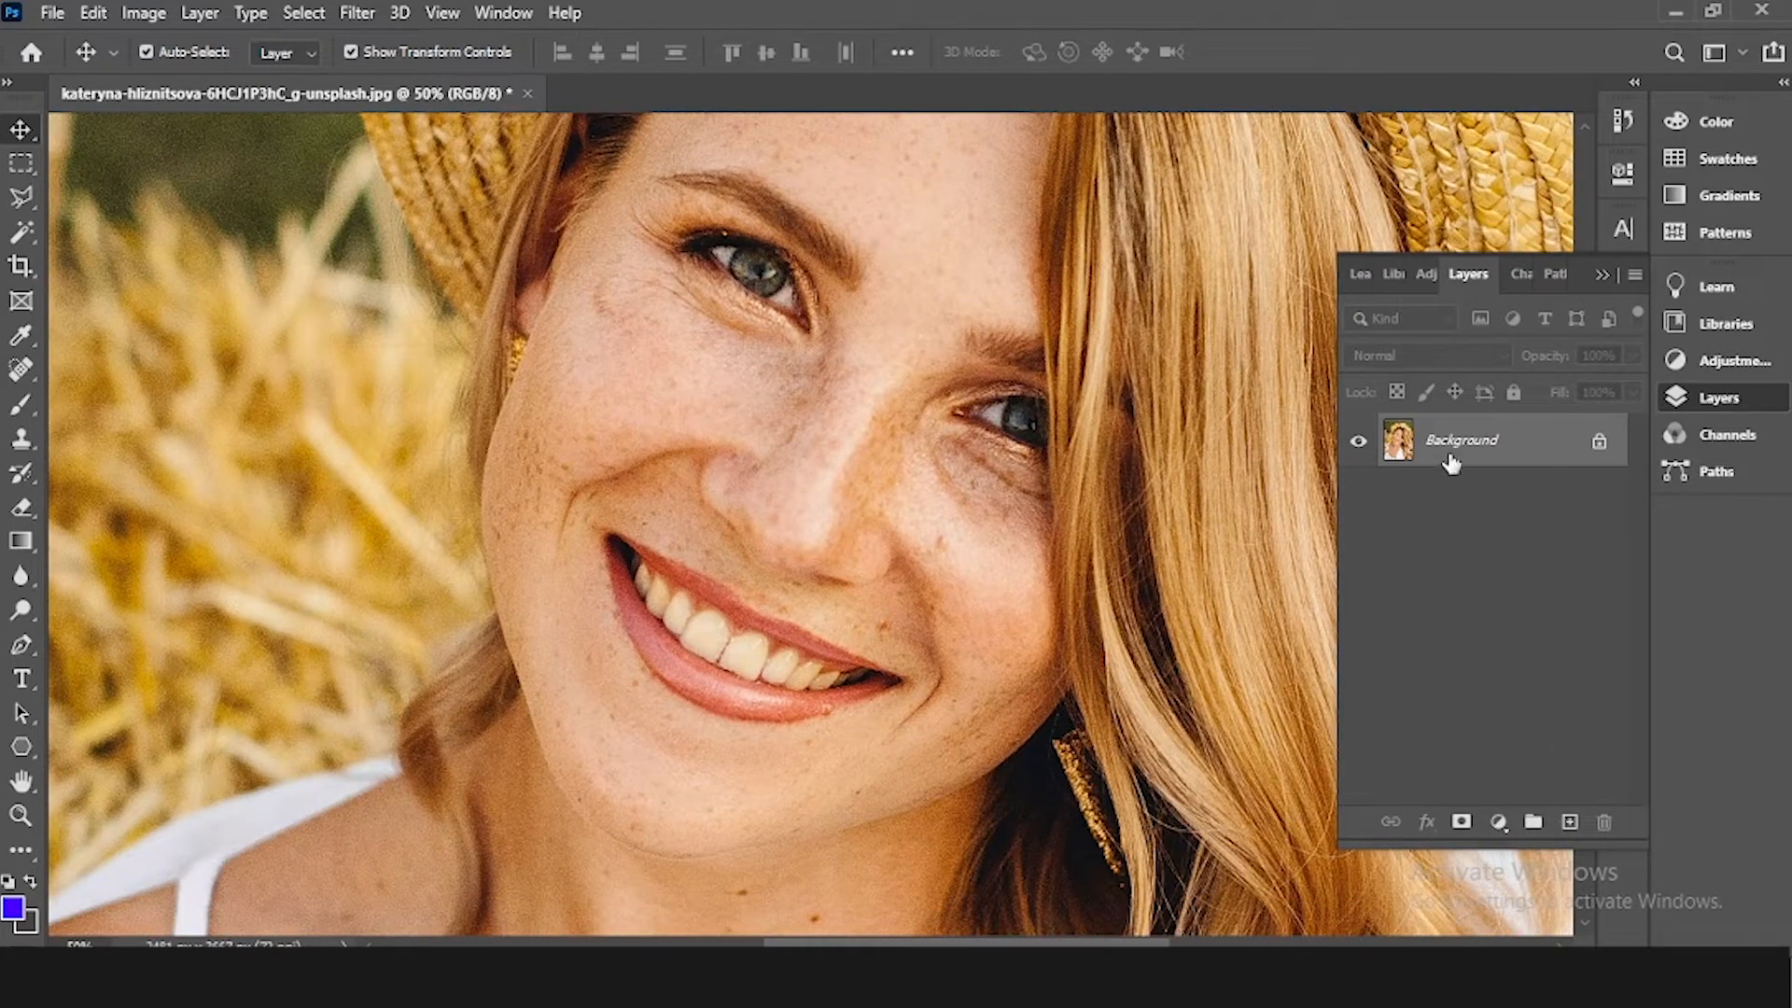
Step: Duplicate the Background layer and apply a High Pass filter with a 31.8-pixel radius to the copy
drag(1447, 456, 1572, 822)
drag(743, 402, 770, 529)
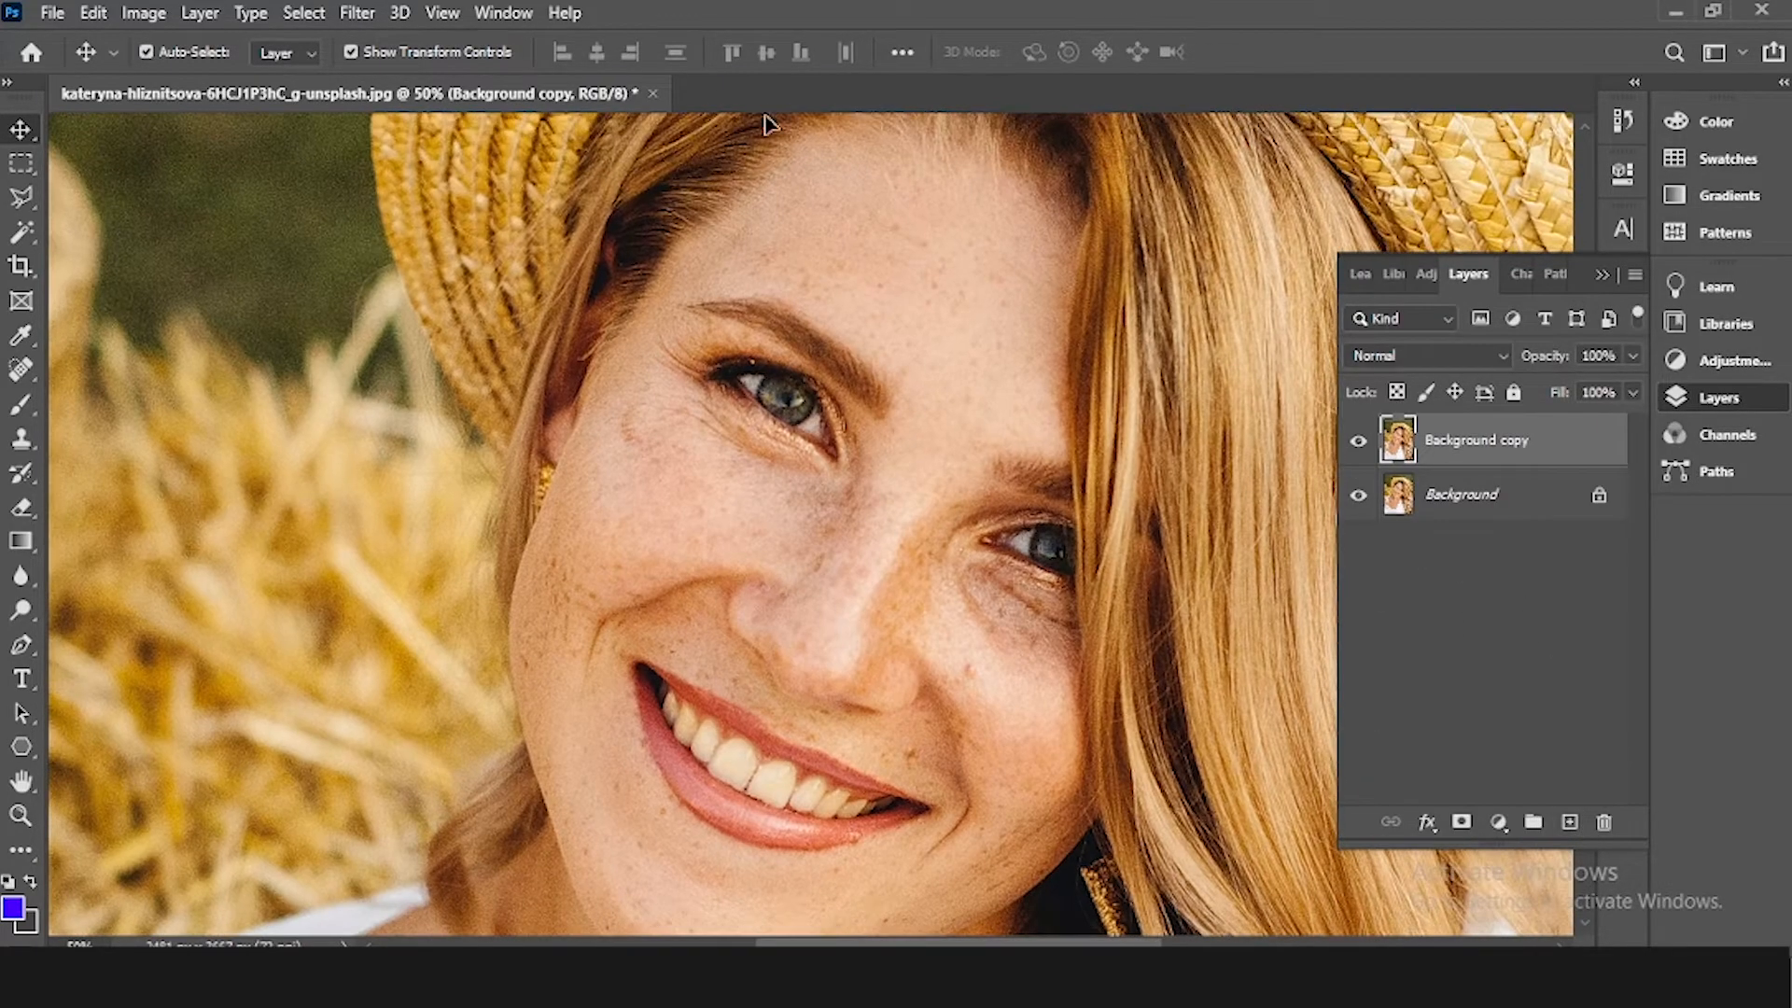
click(356, 13)
mouse_move(597, 535)
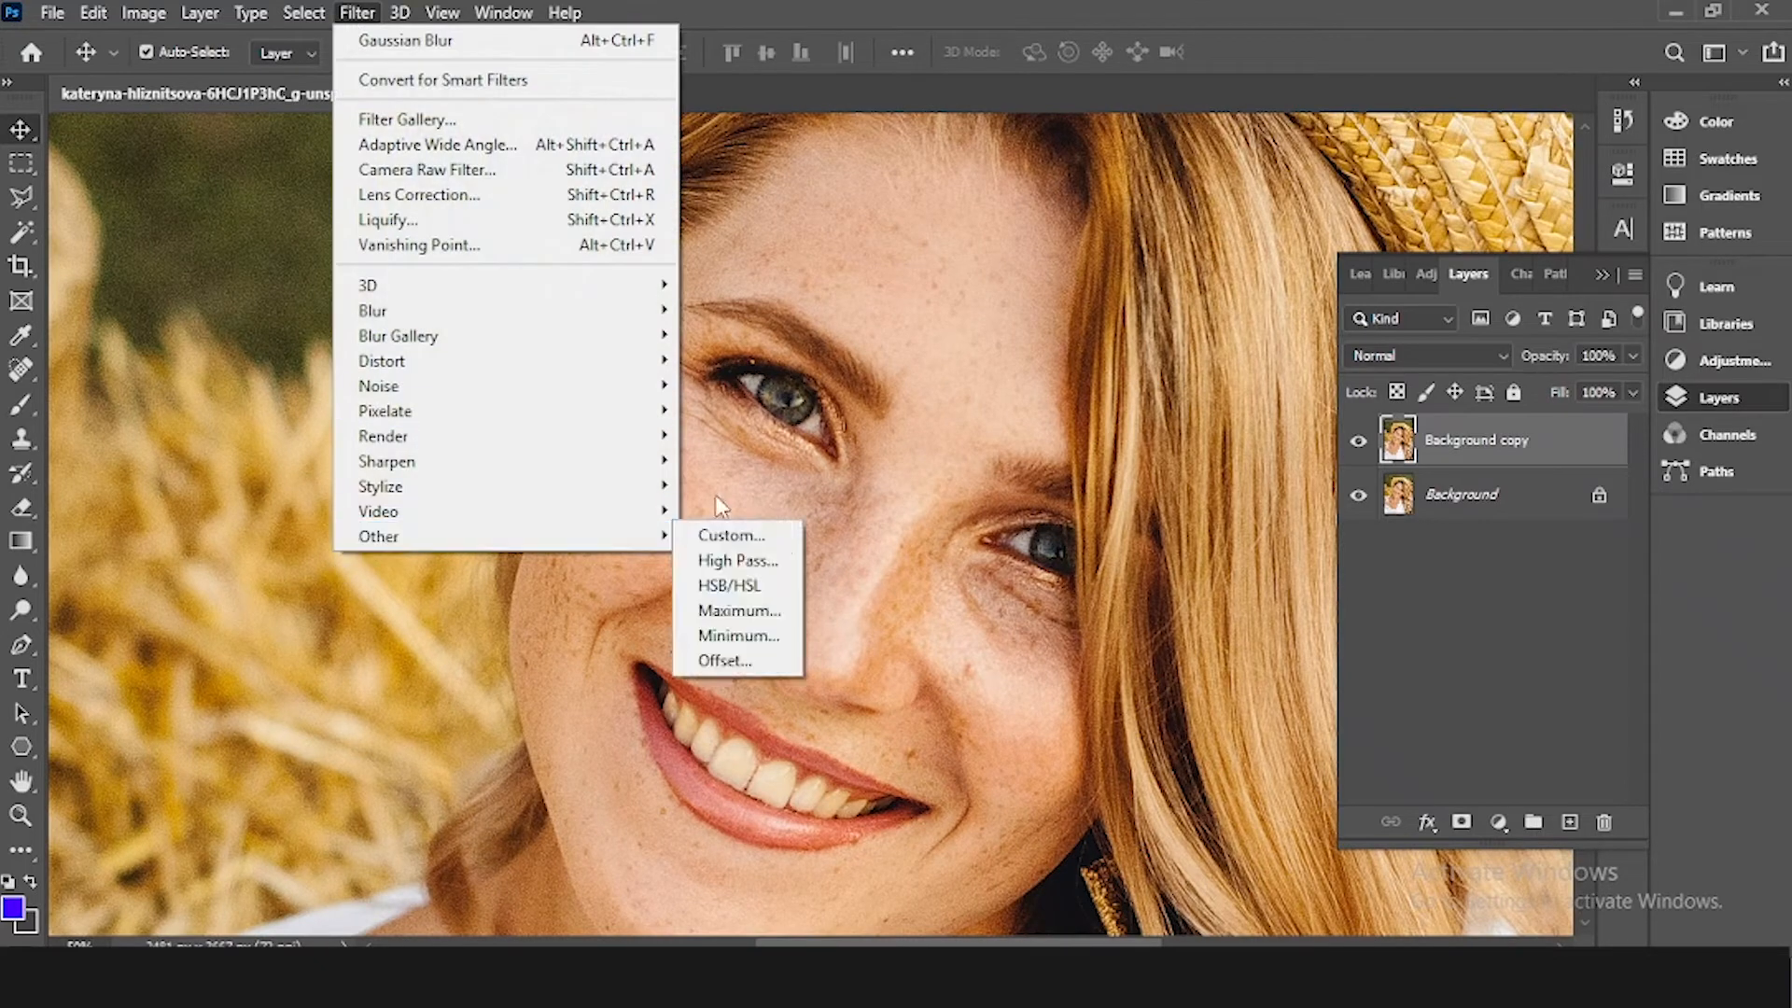
click(738, 560)
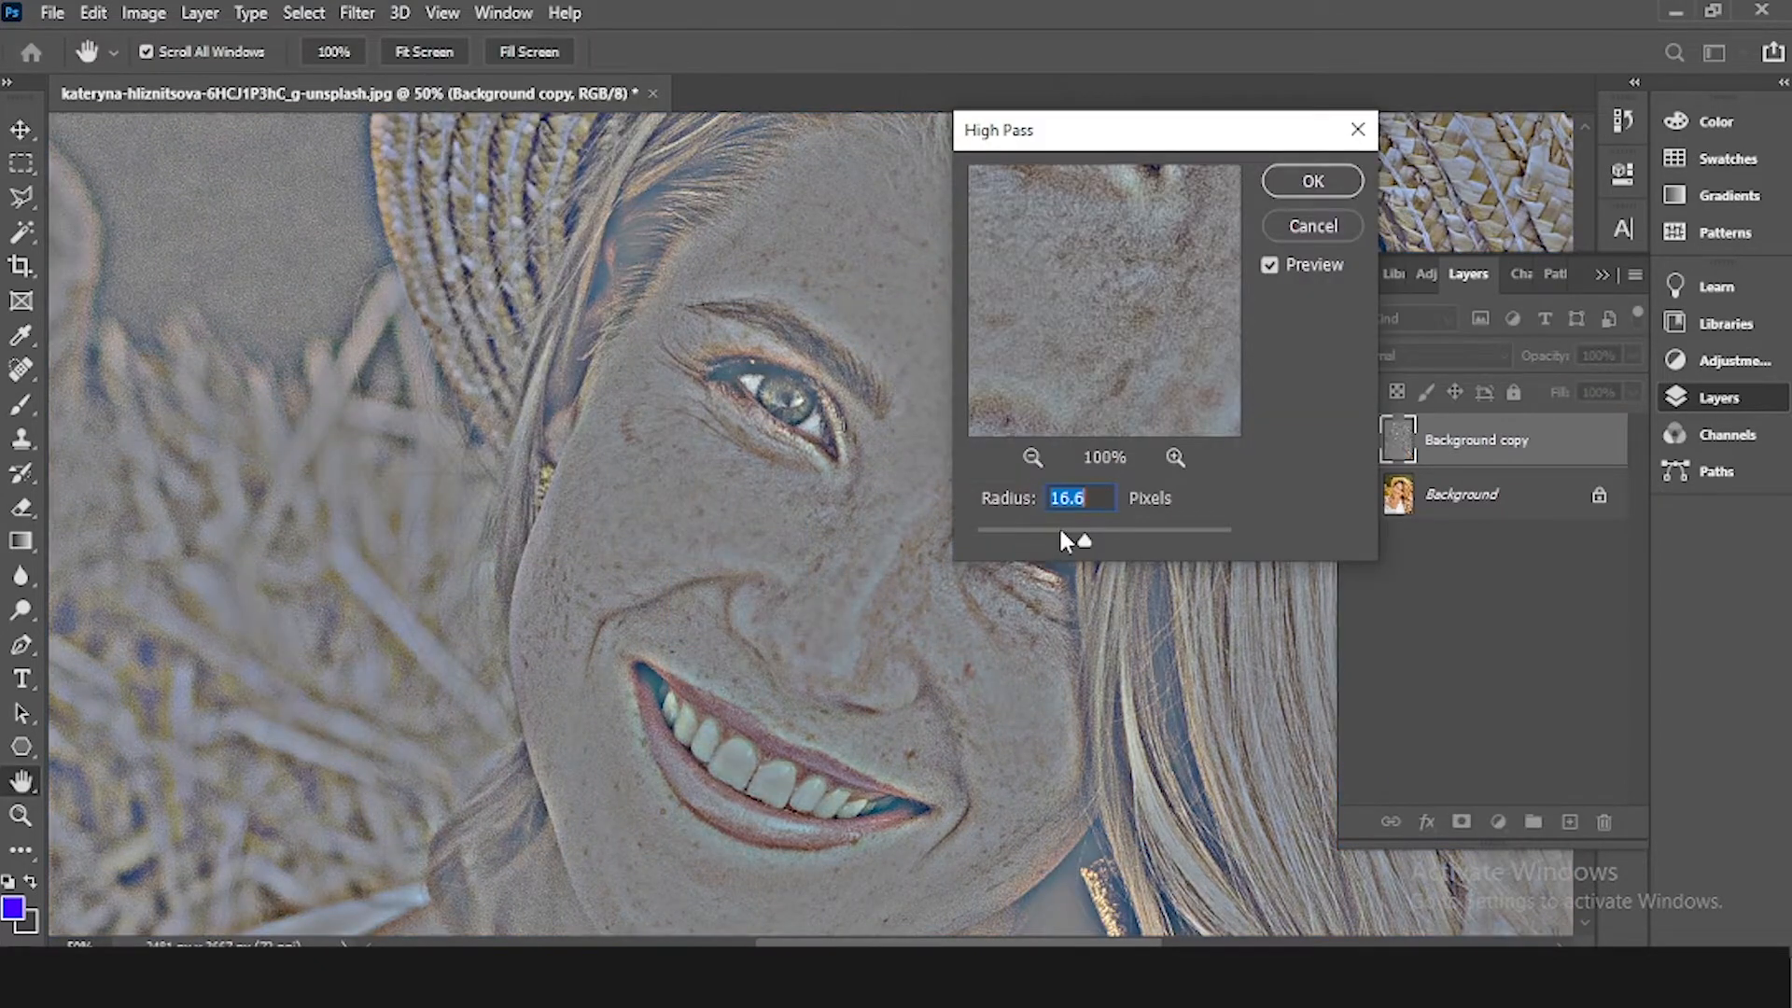
drag(1092, 539, 1100, 537)
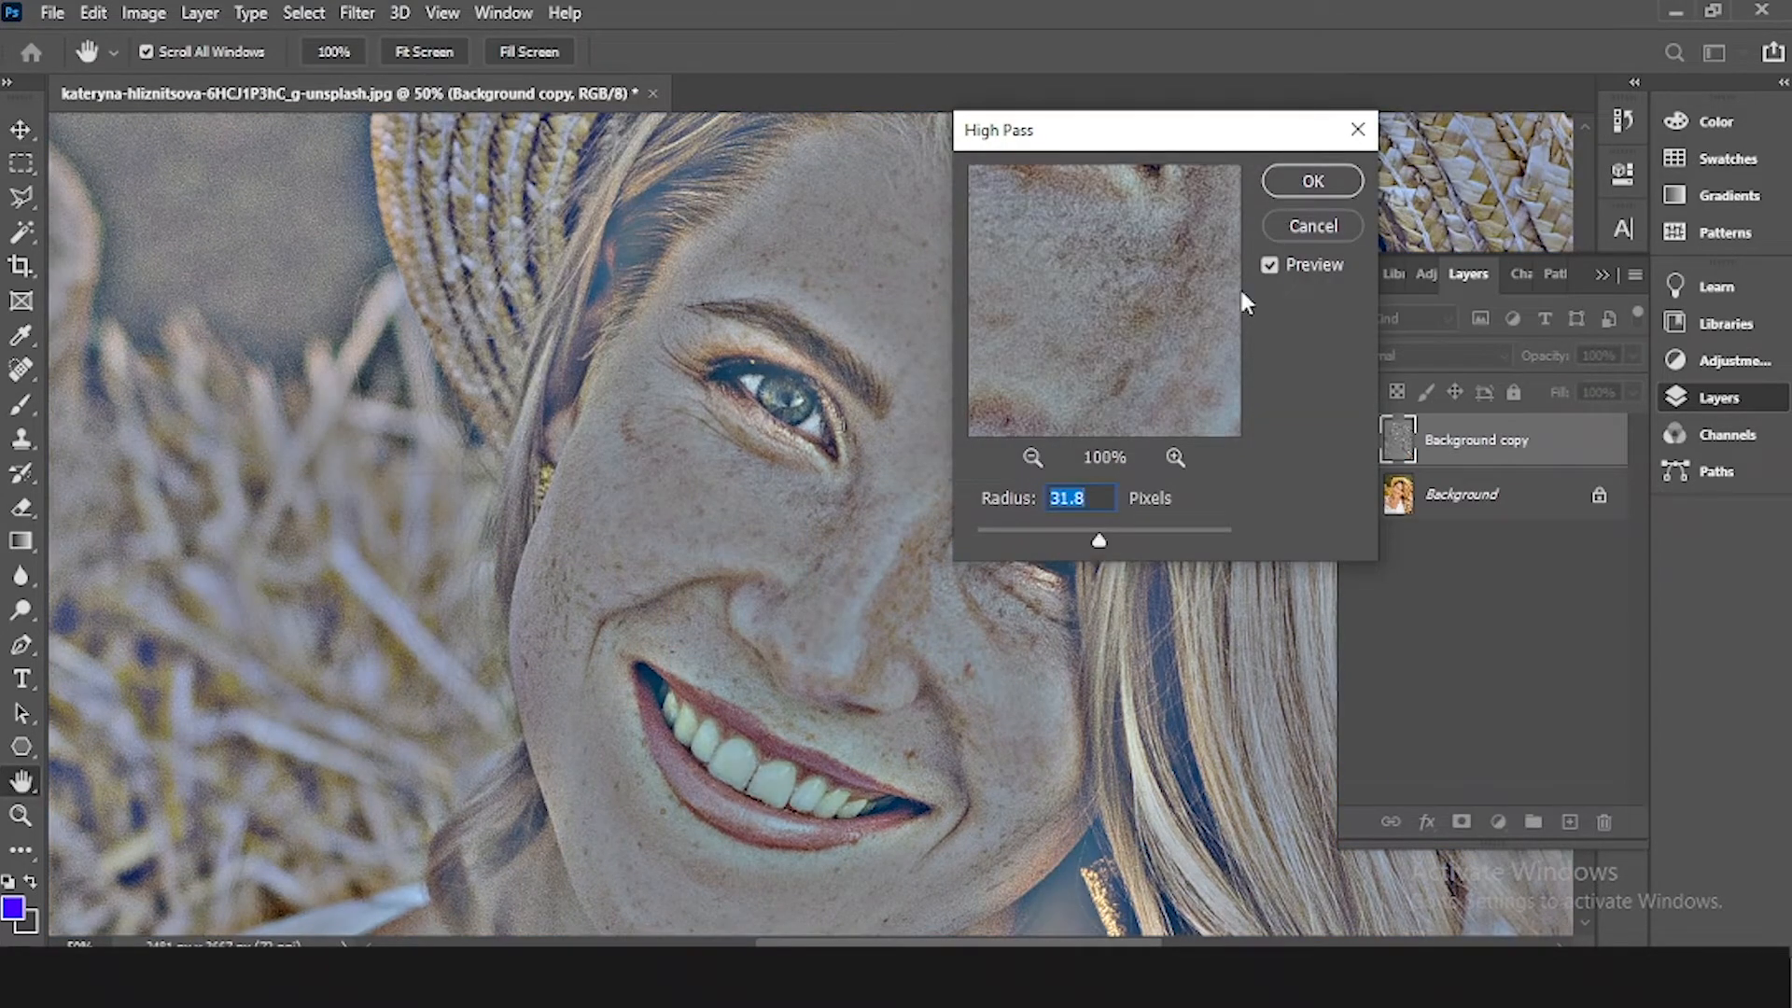
click(1282, 190)
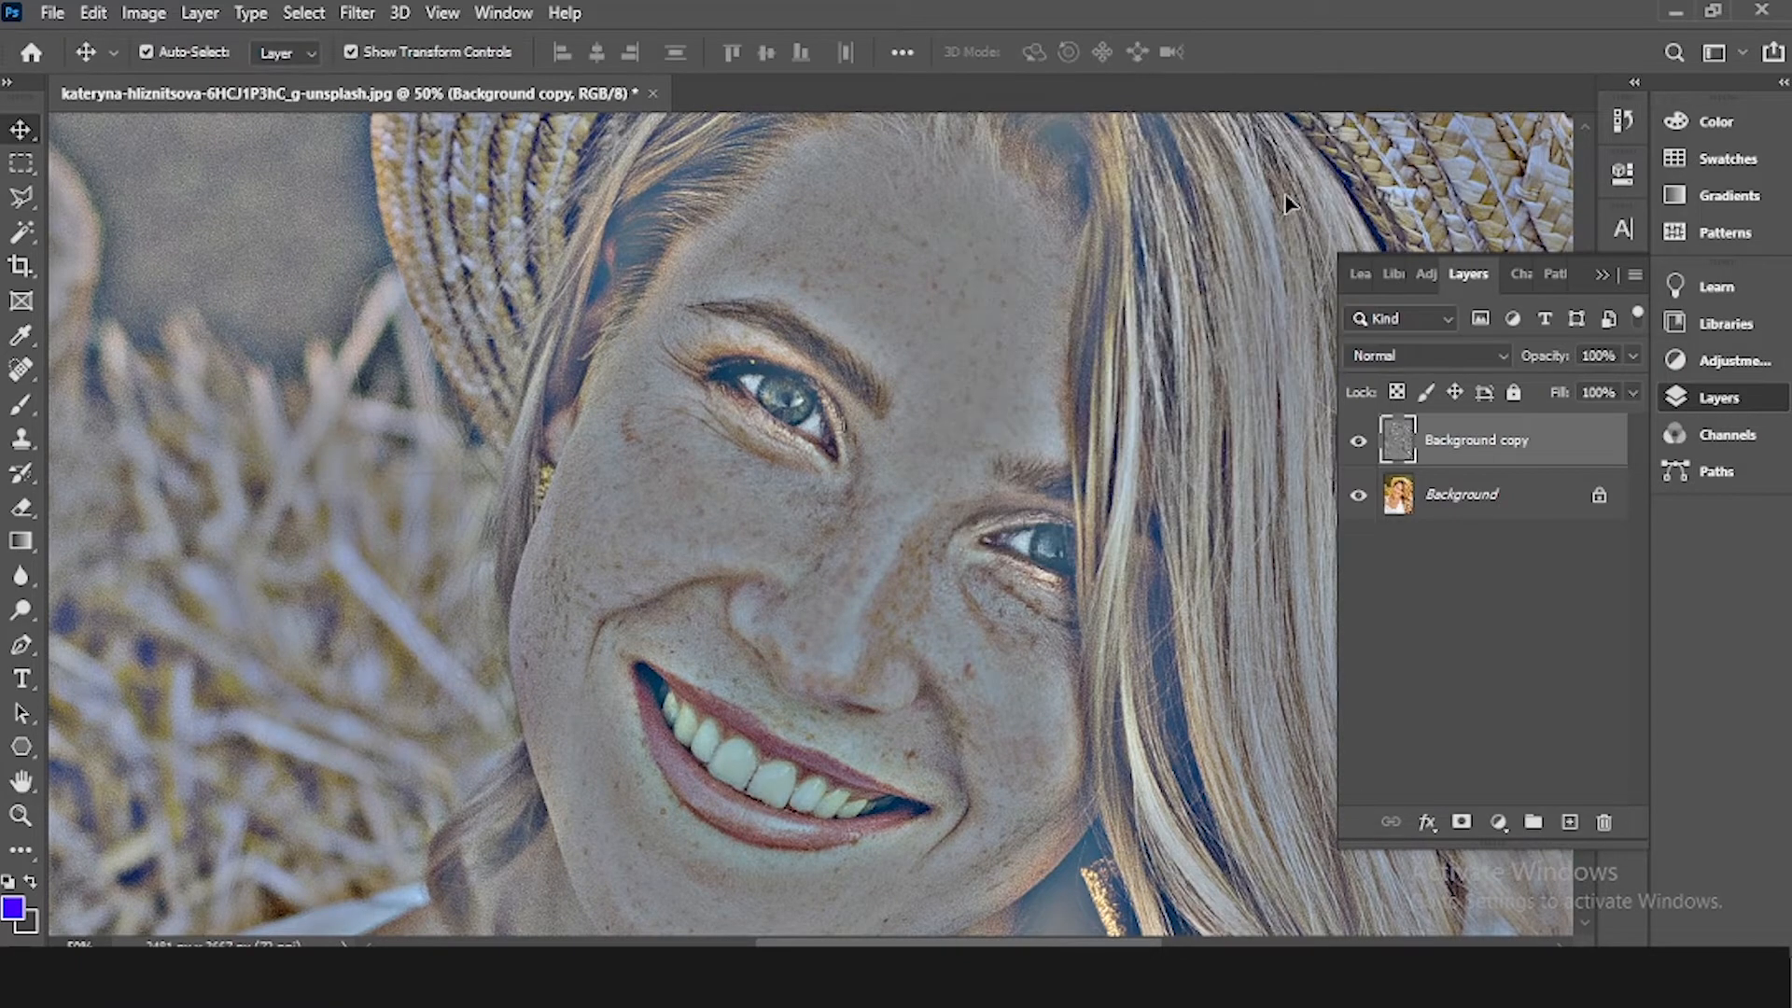
Step: Duplicate the original Background layer and reselect the high-pass layer above it
click(1497, 494)
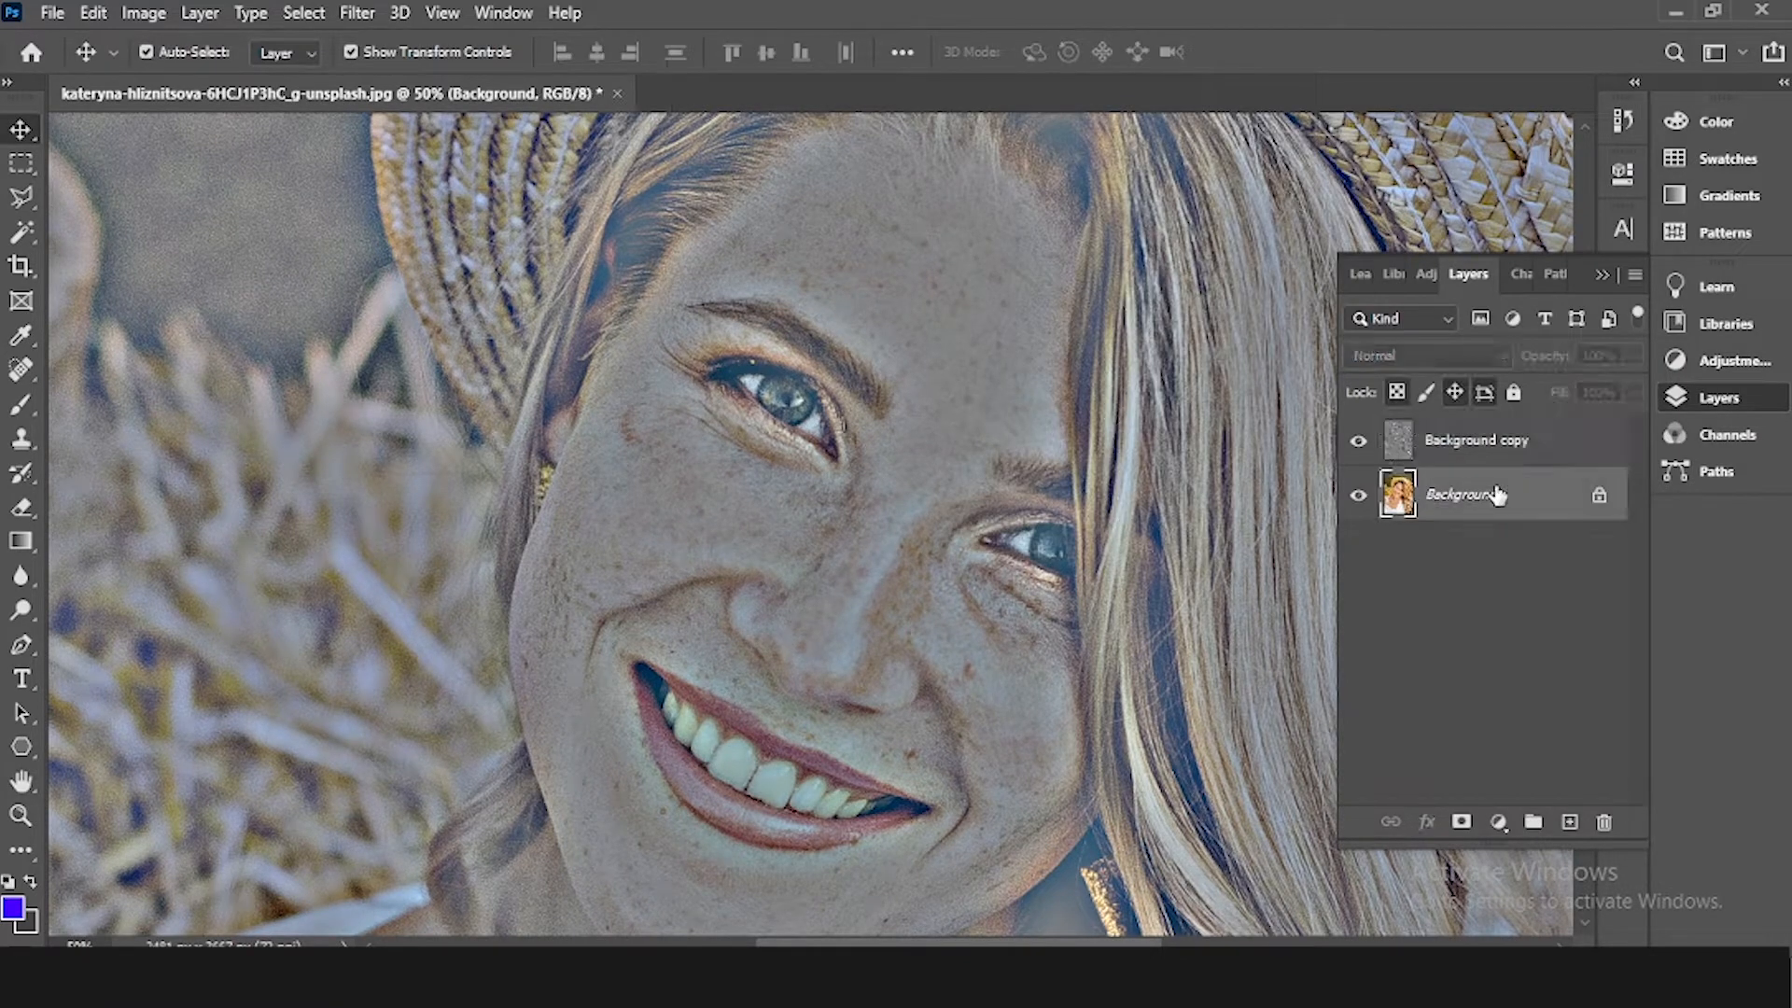
key(ctrl+j)
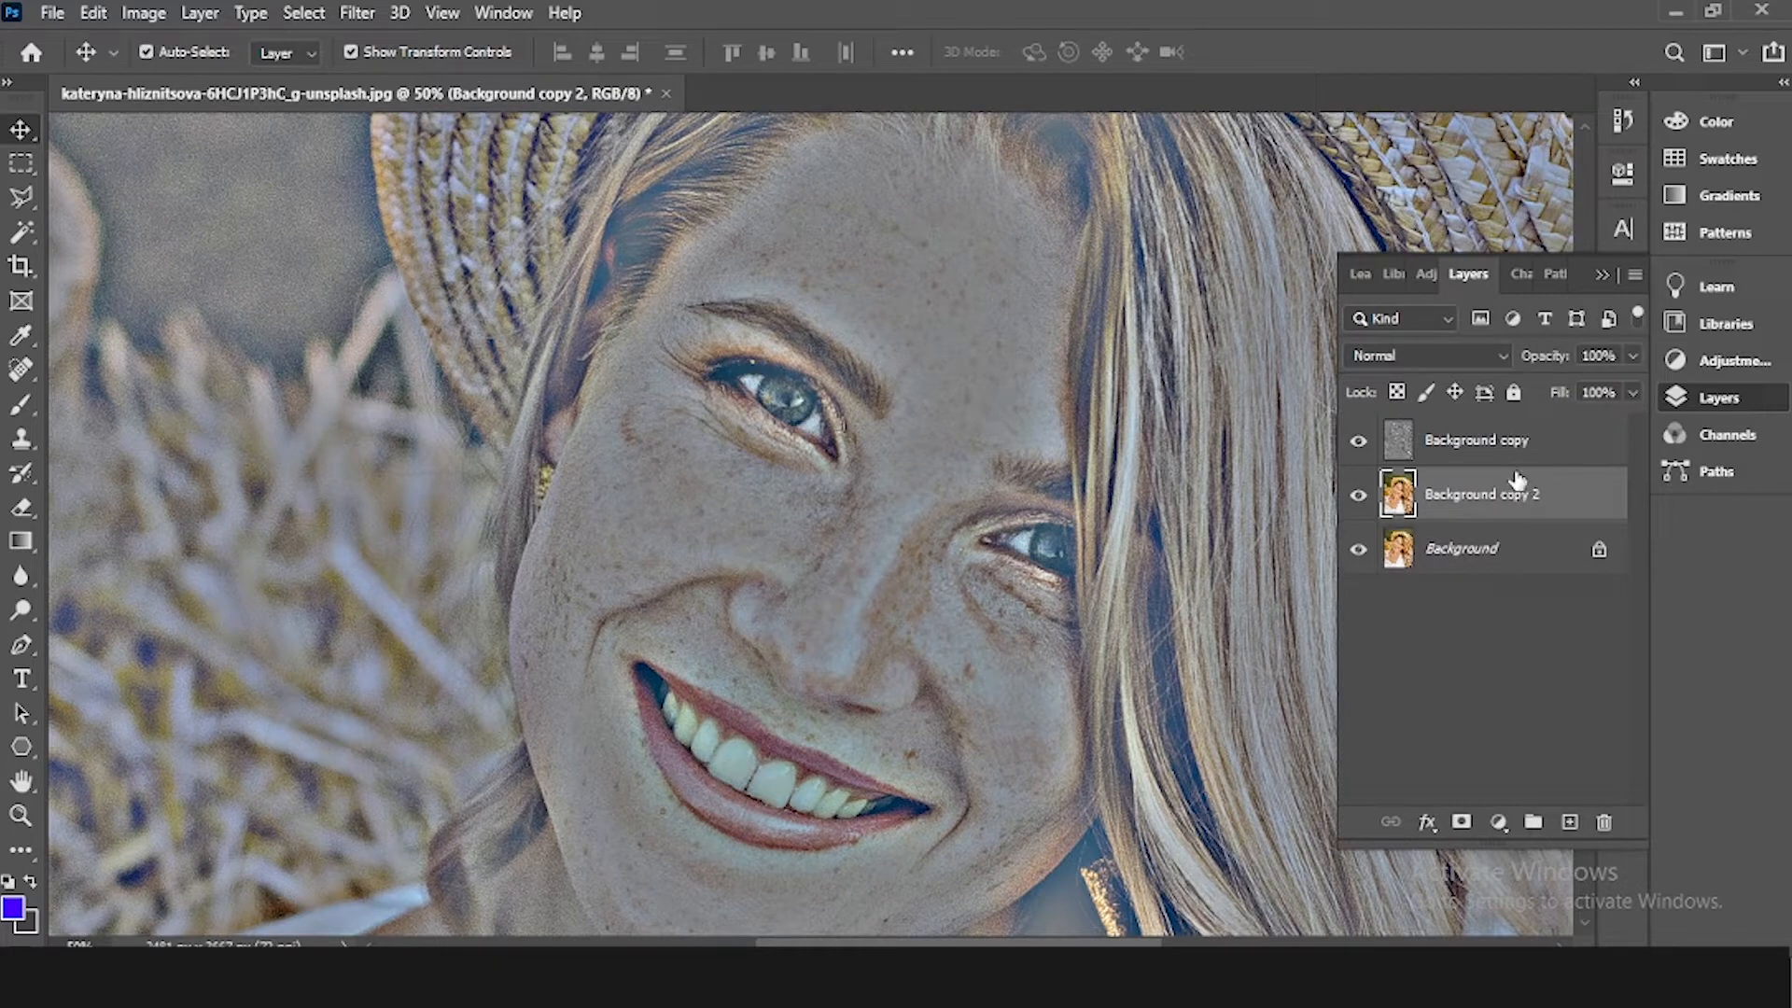
click(1521, 452)
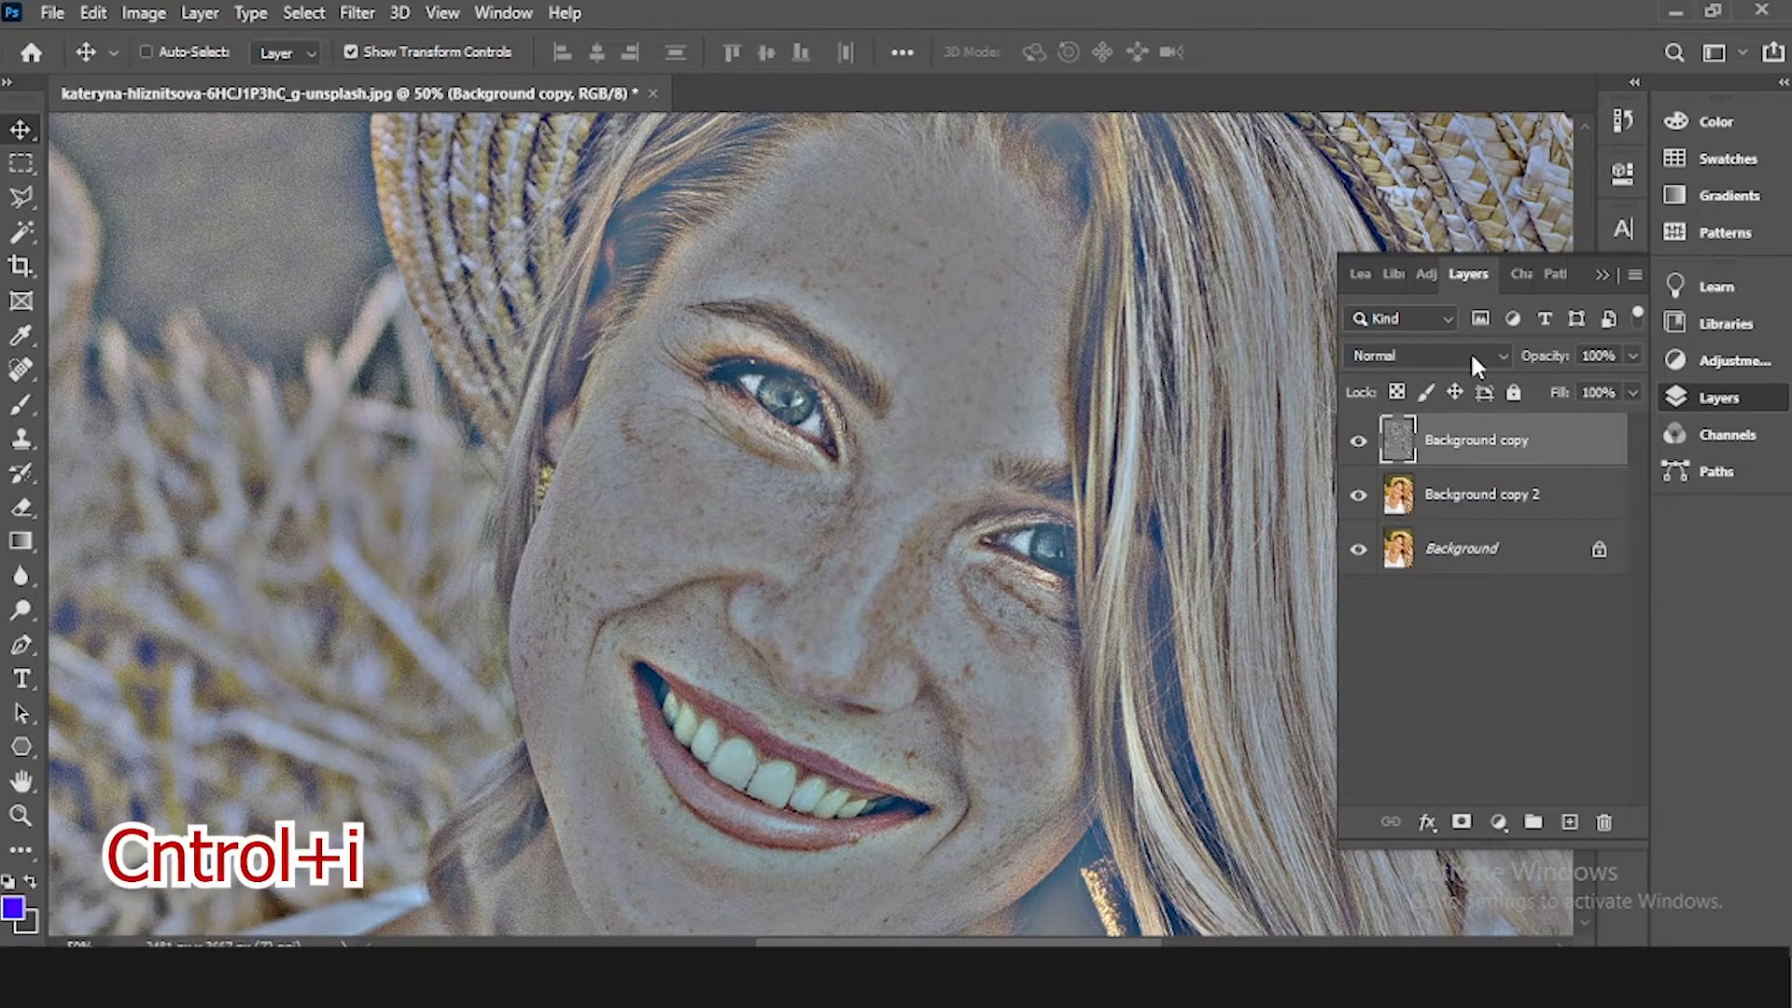
key(ctrl+i)
drag(1146, 416, 1171, 470)
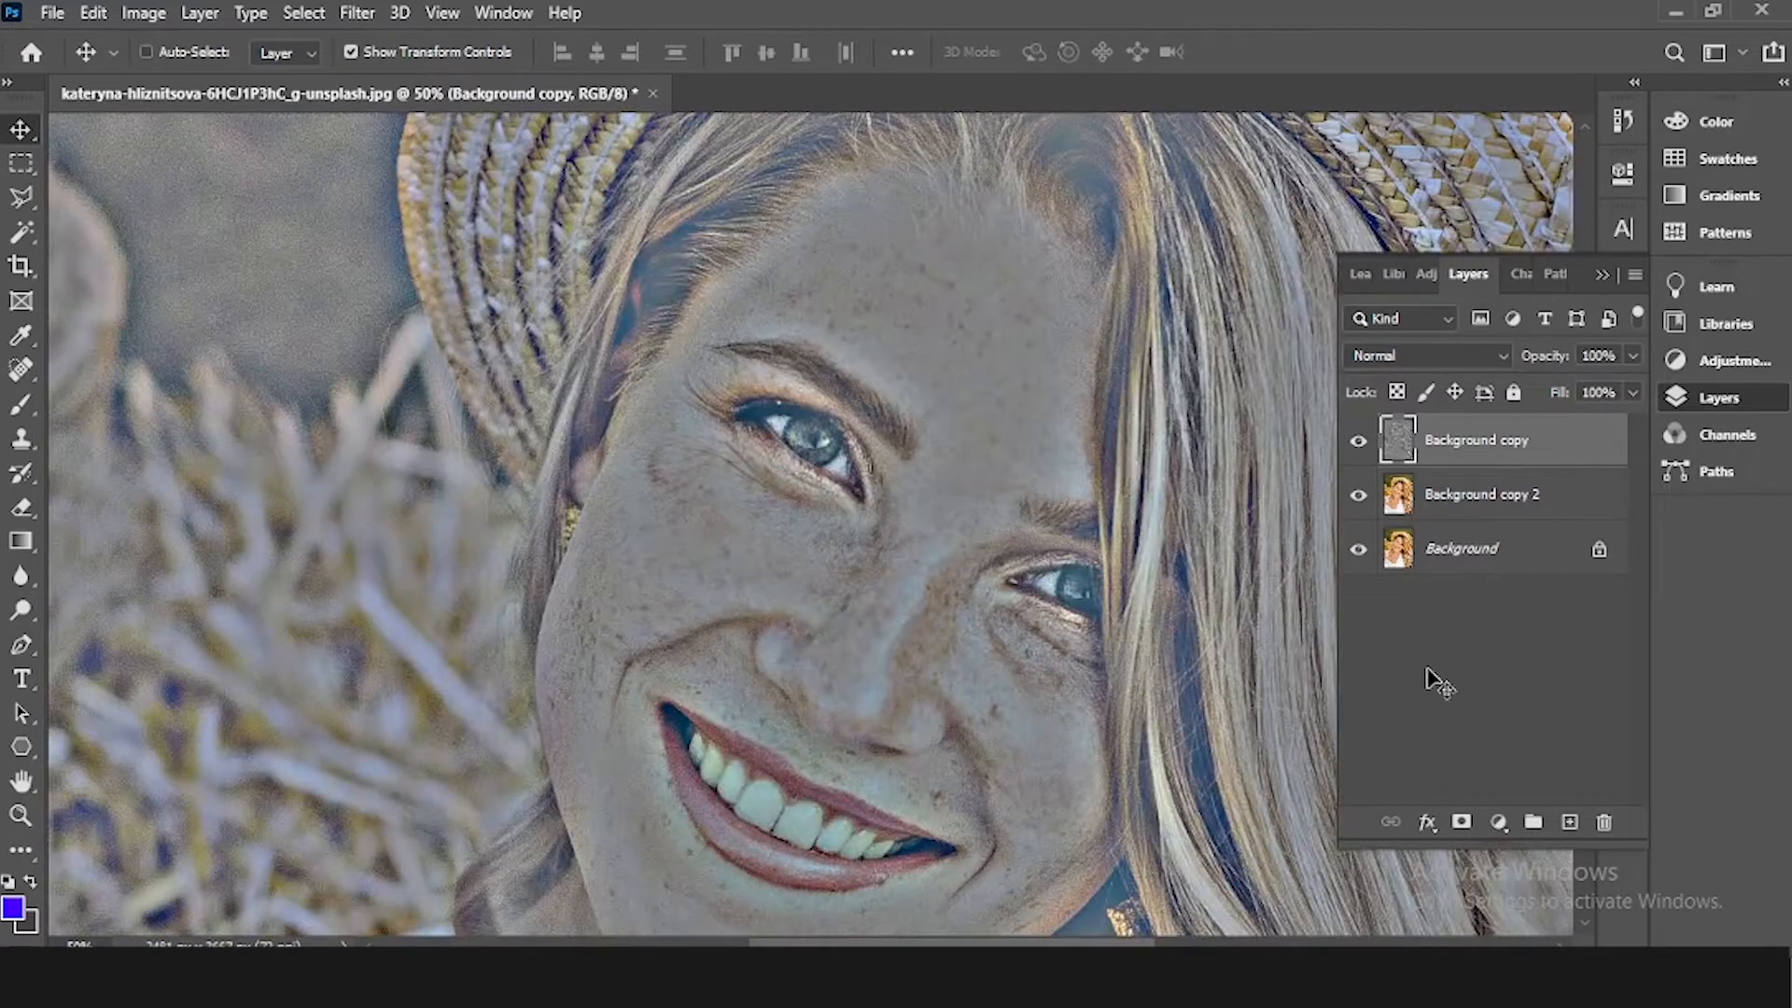
Step: Add a Hue/Saturation adjustment layer above the high-pass layer with Saturation set to -100
click(1498, 821)
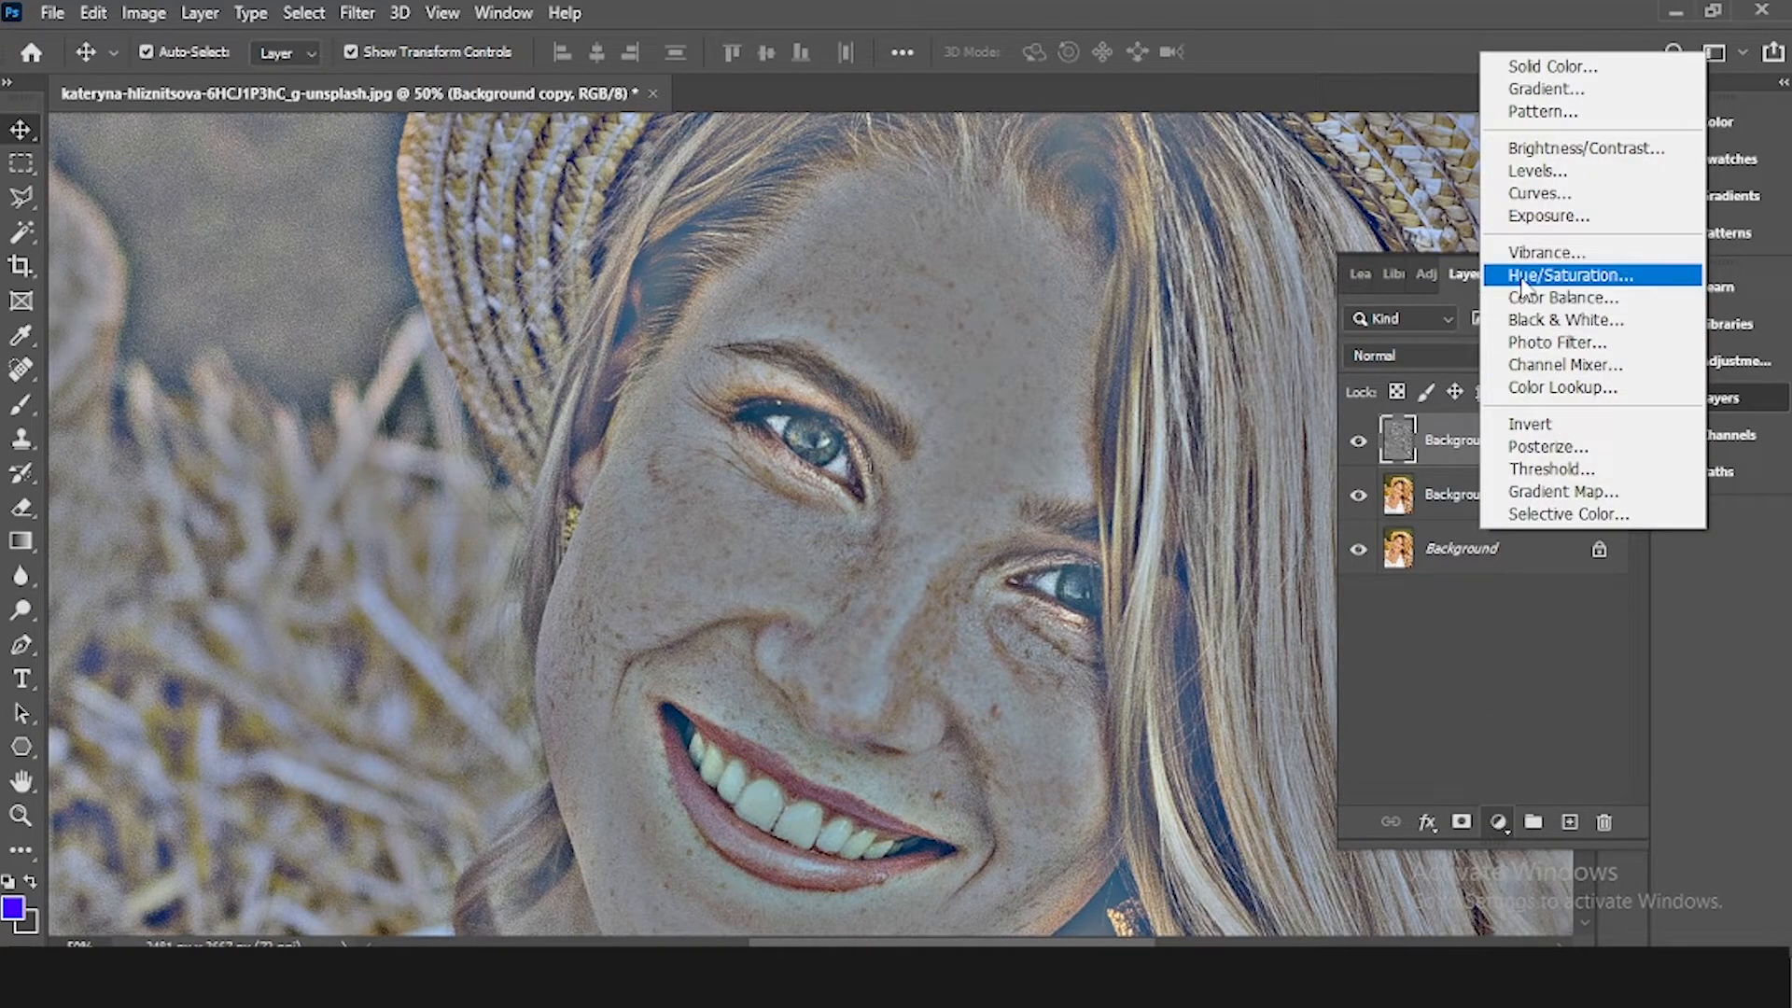
click(1583, 272)
drag(1397, 403, 1169, 411)
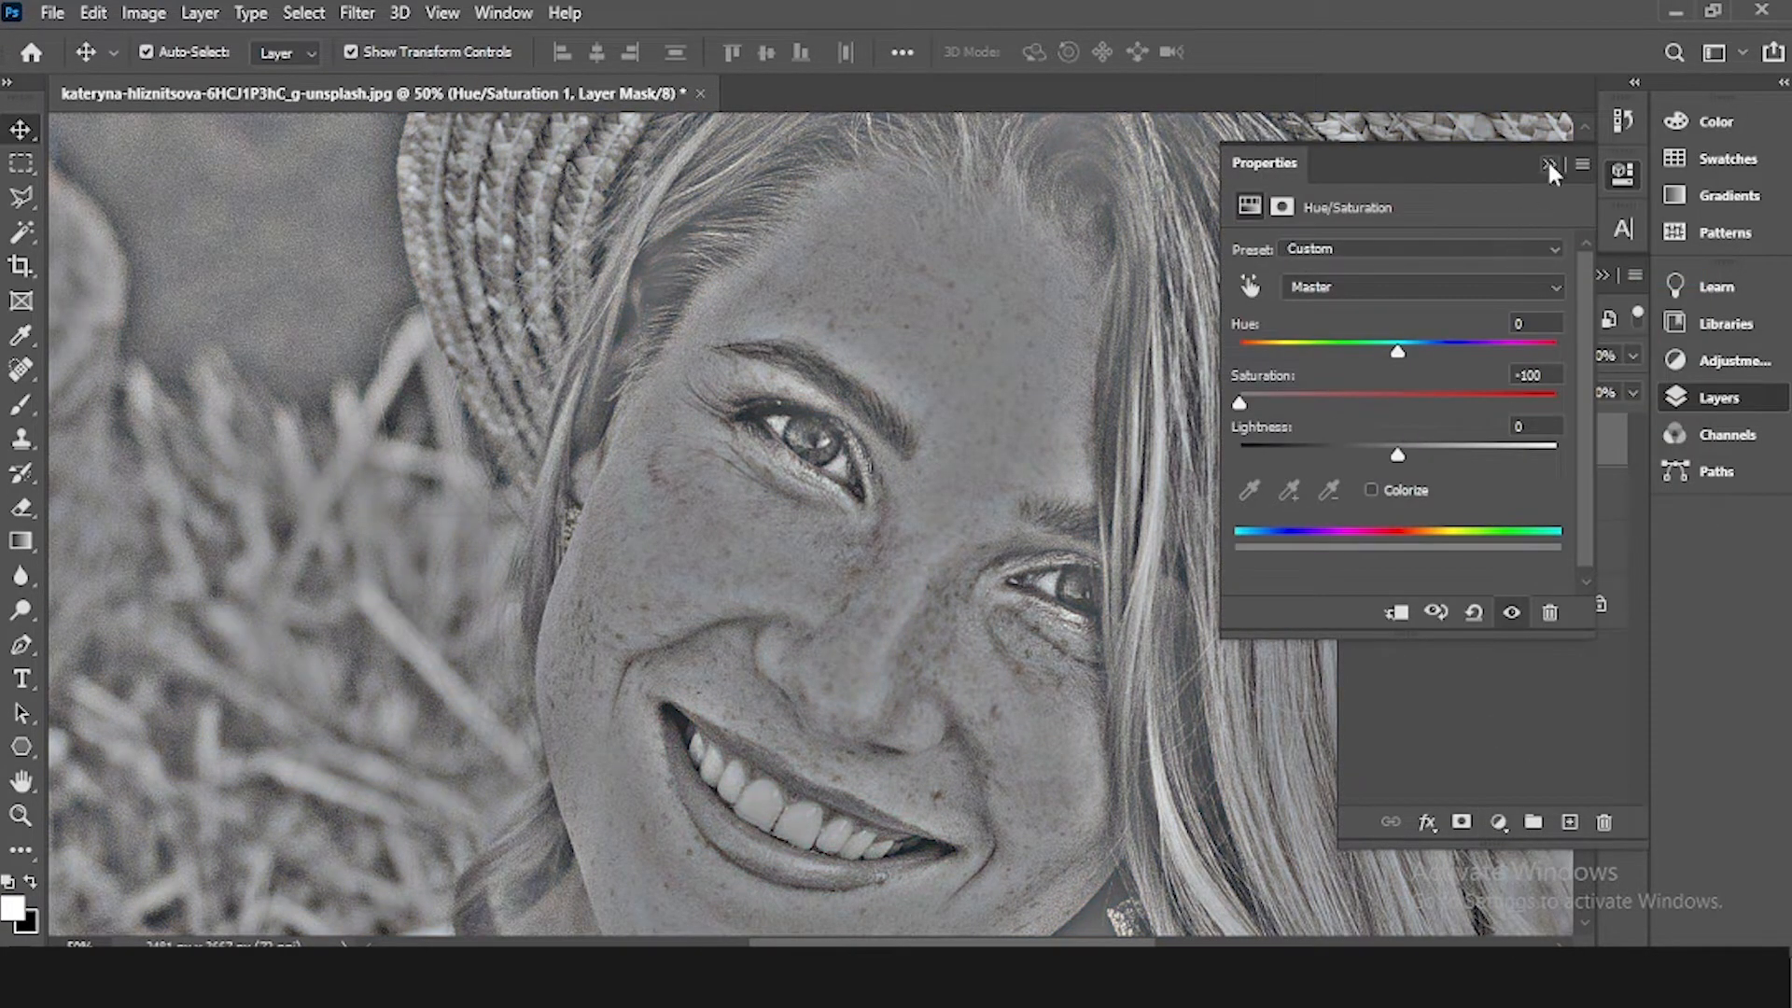
click(1549, 166)
Step: Merge the Hue/Saturation adjustment with the high-pass layer and invert the merged layer
click(1519, 504)
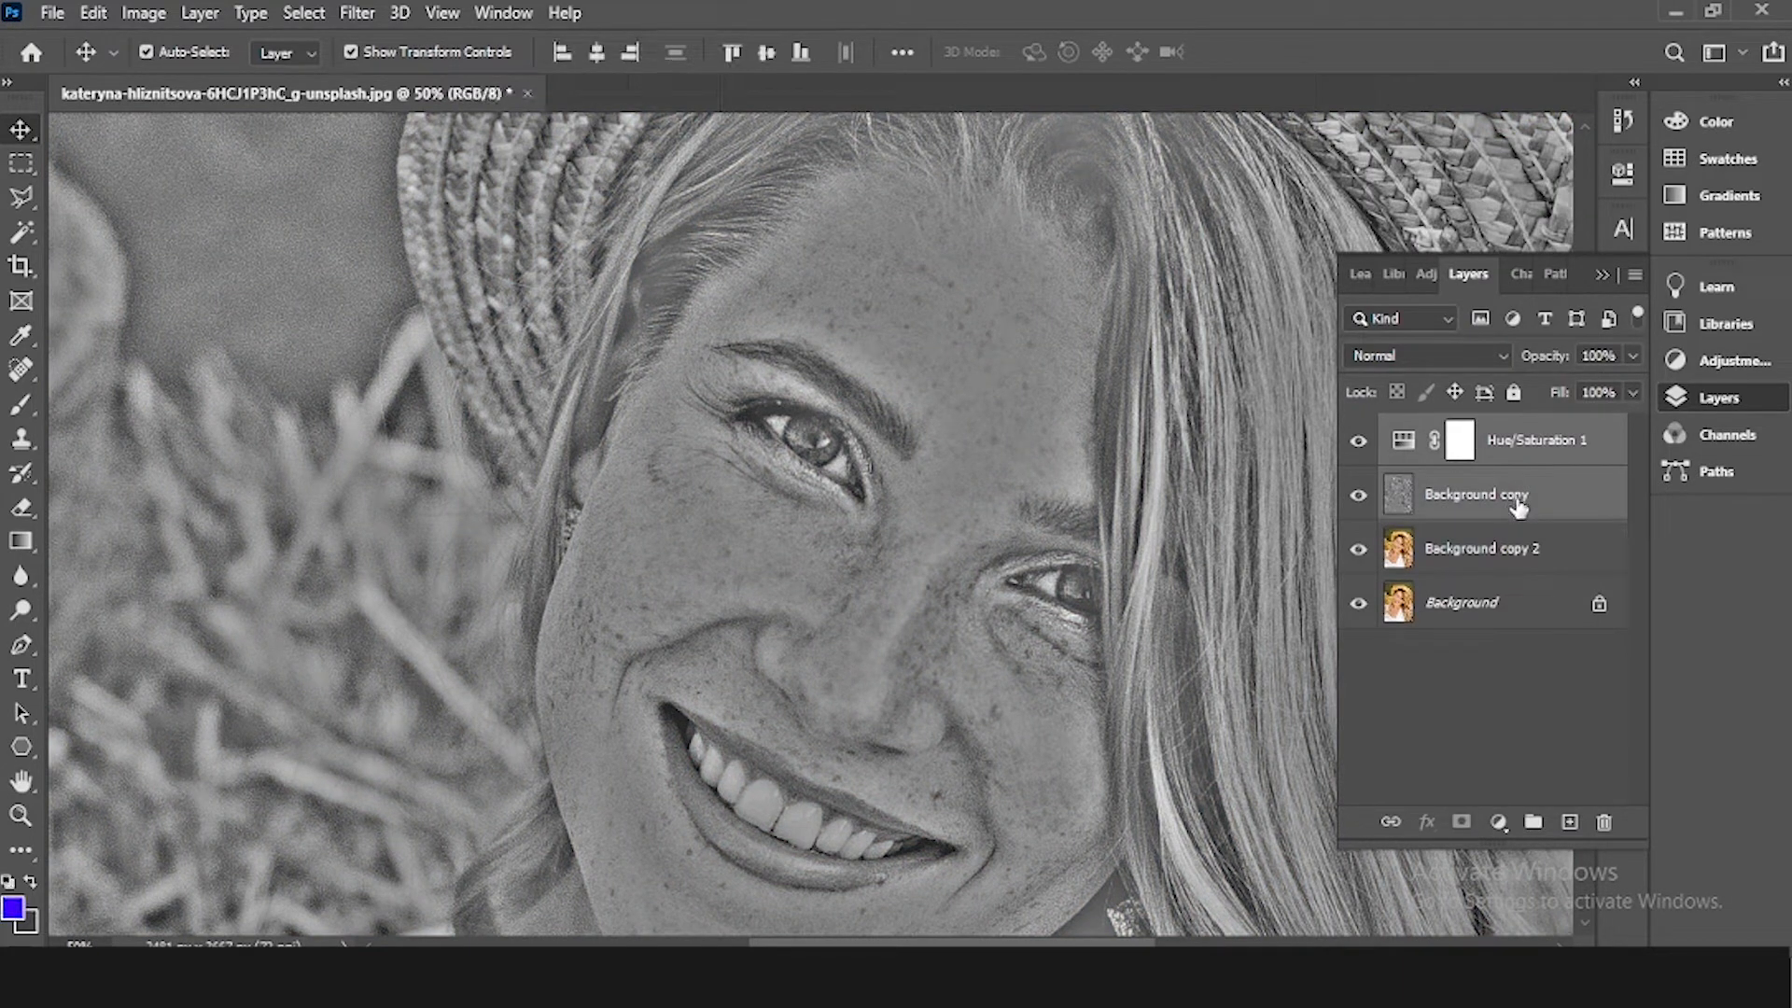
key(ctrl+e)
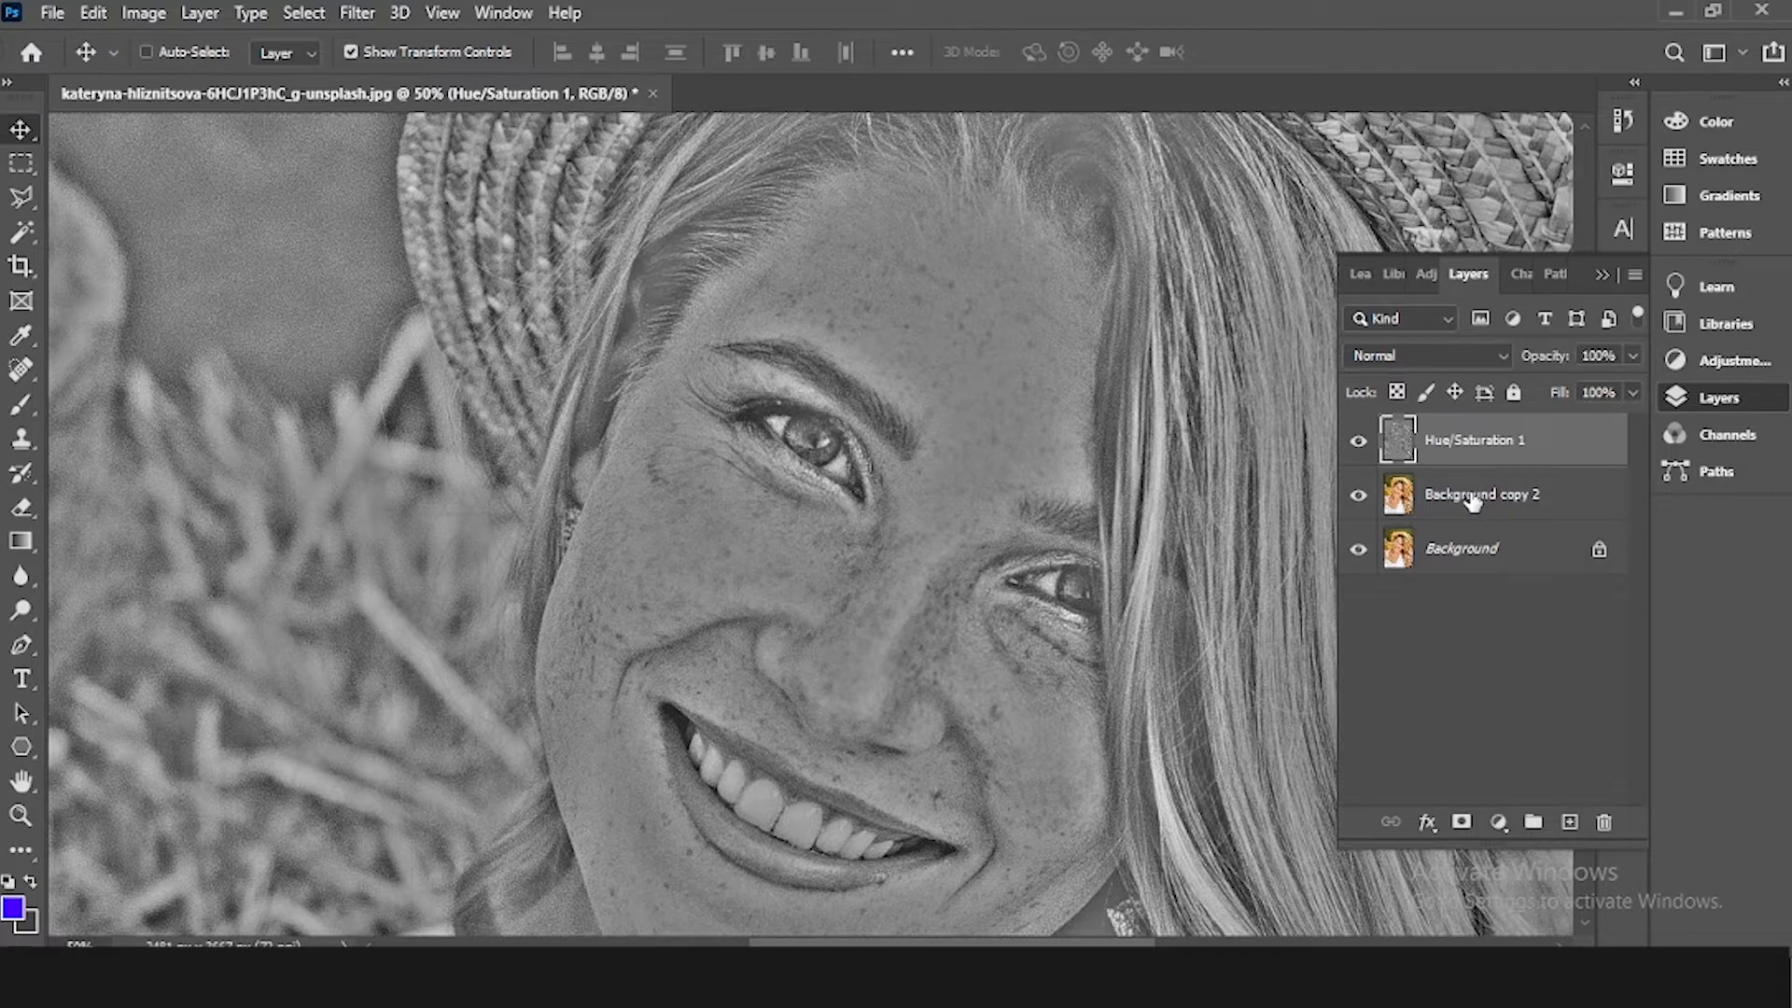
key(ctrl+i)
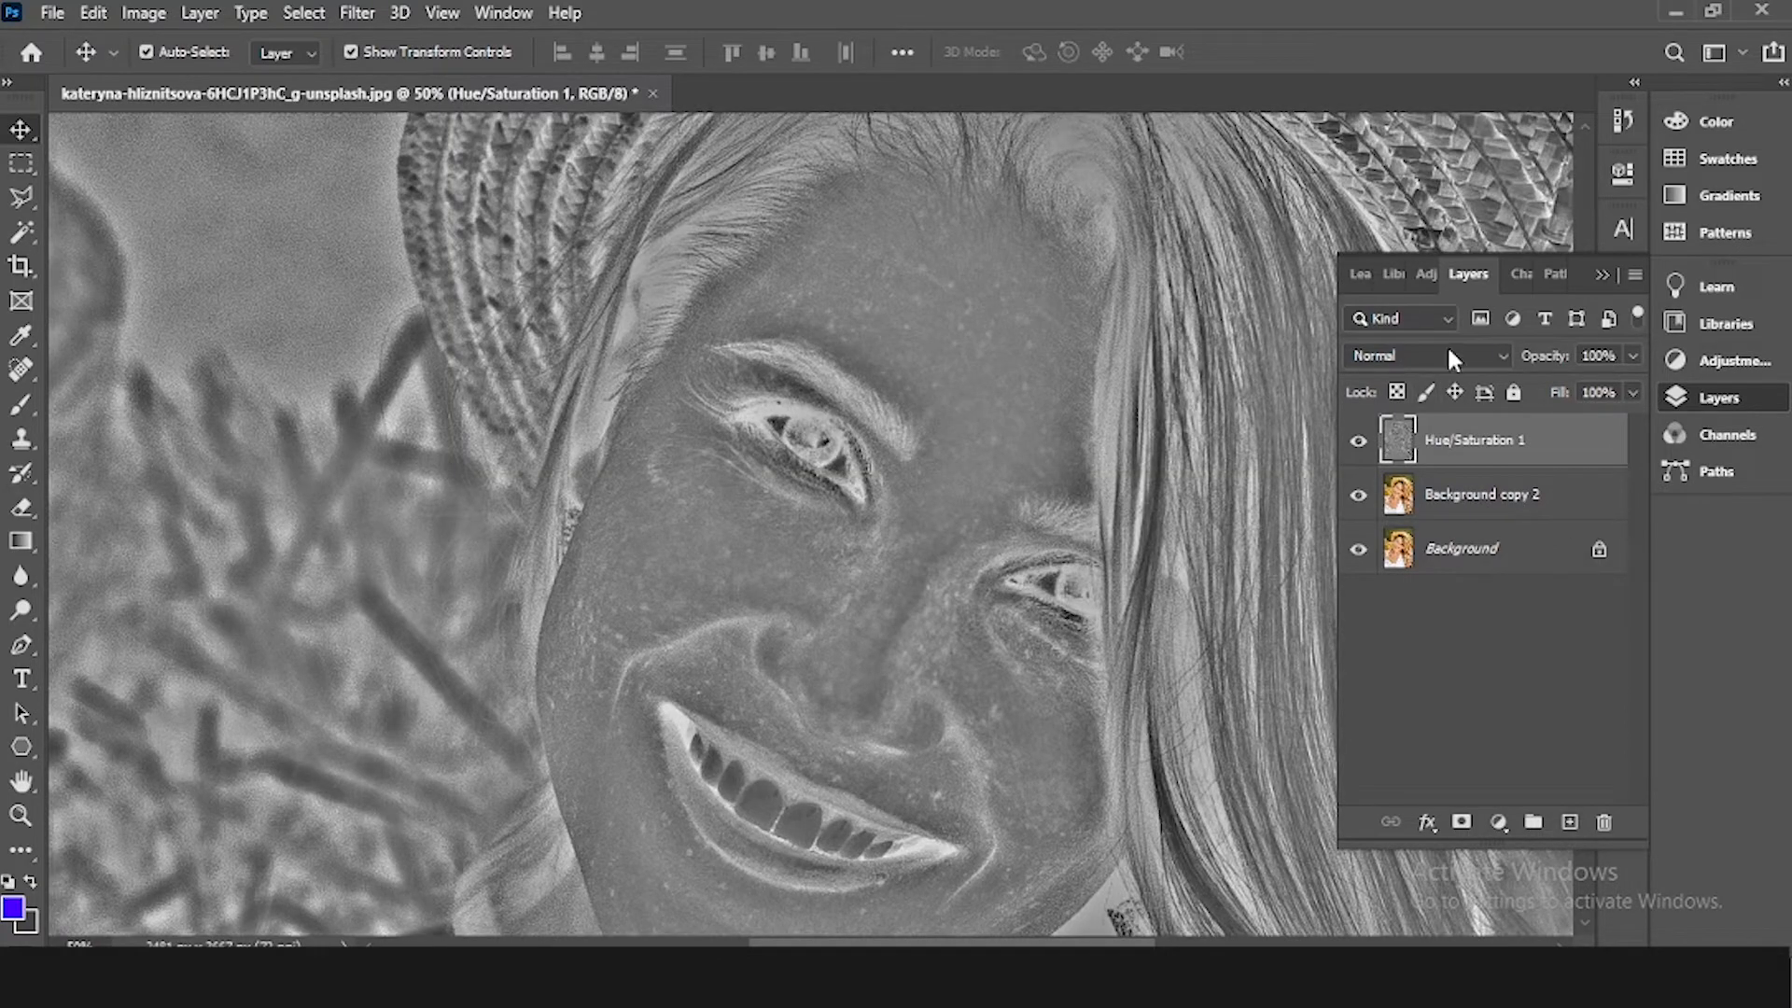
Step: Set the inverted layer's blend mode to Overlay and compare the portrait with and without it
click(1447, 347)
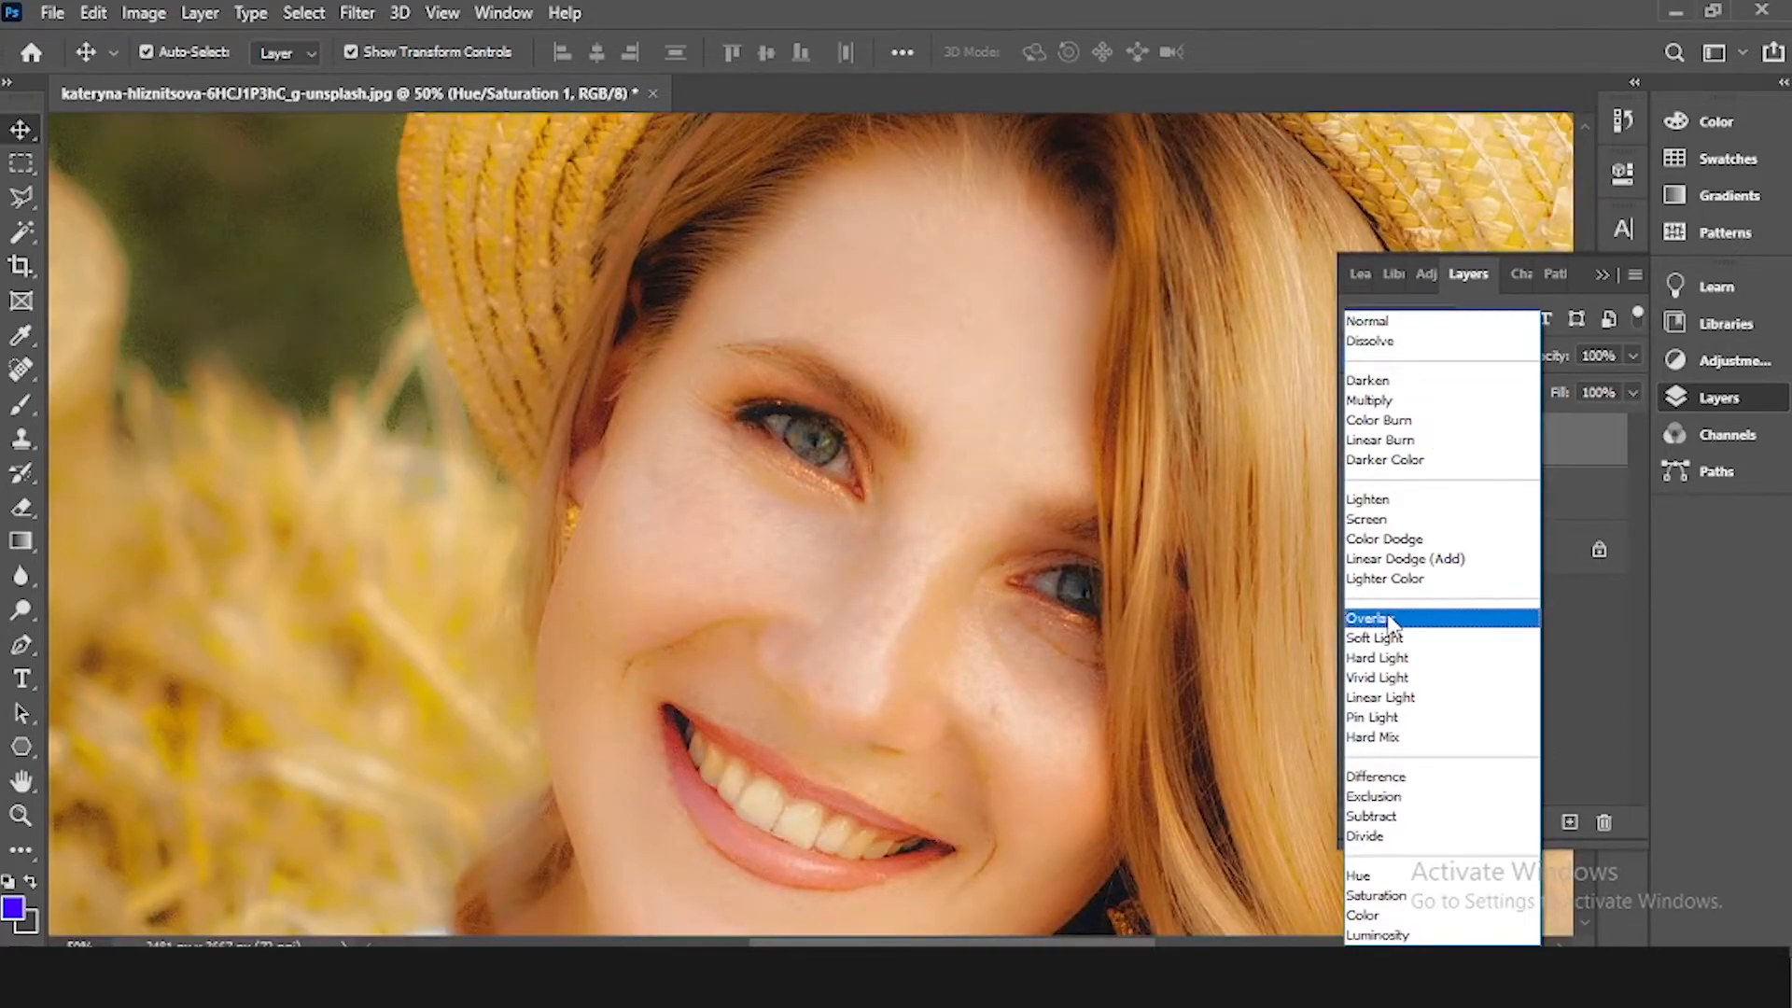
click(1390, 619)
drag(881, 508, 791, 581)
key(ctrl+plus)
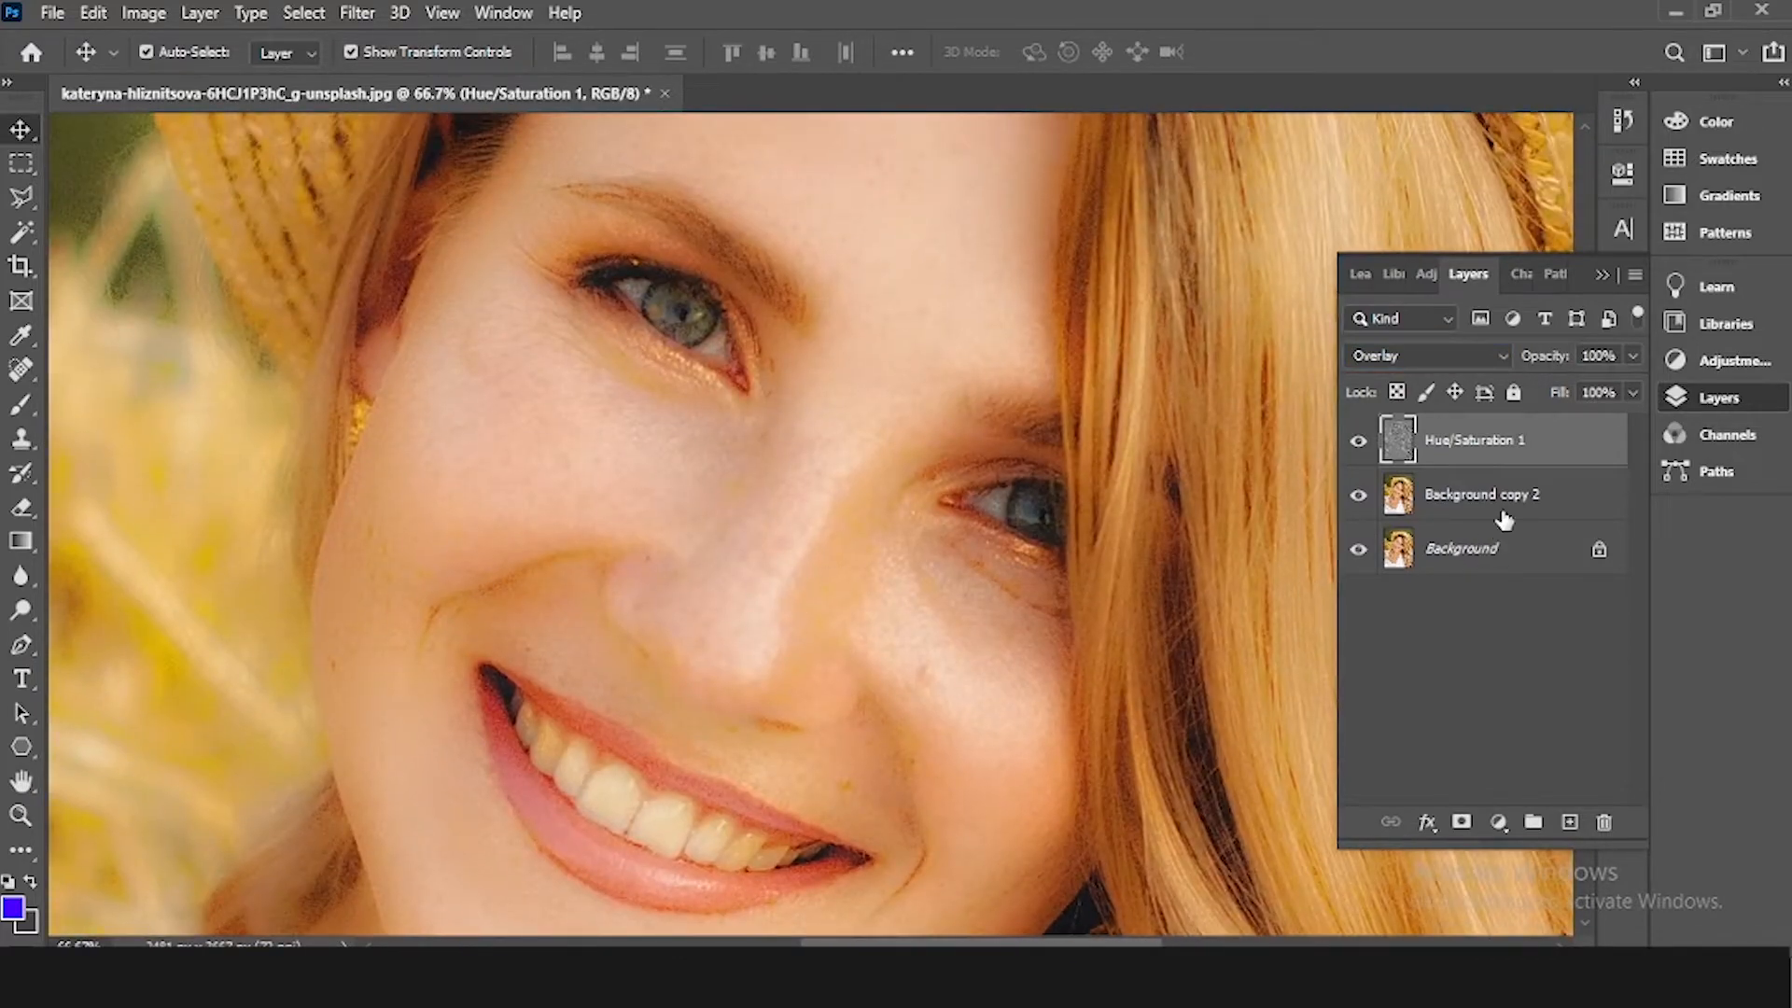
click(1357, 441)
click(1358, 441)
Step: Apply a Gaussian Blur with a radius of 0.3 pixels to the Overlay layer
click(1518, 455)
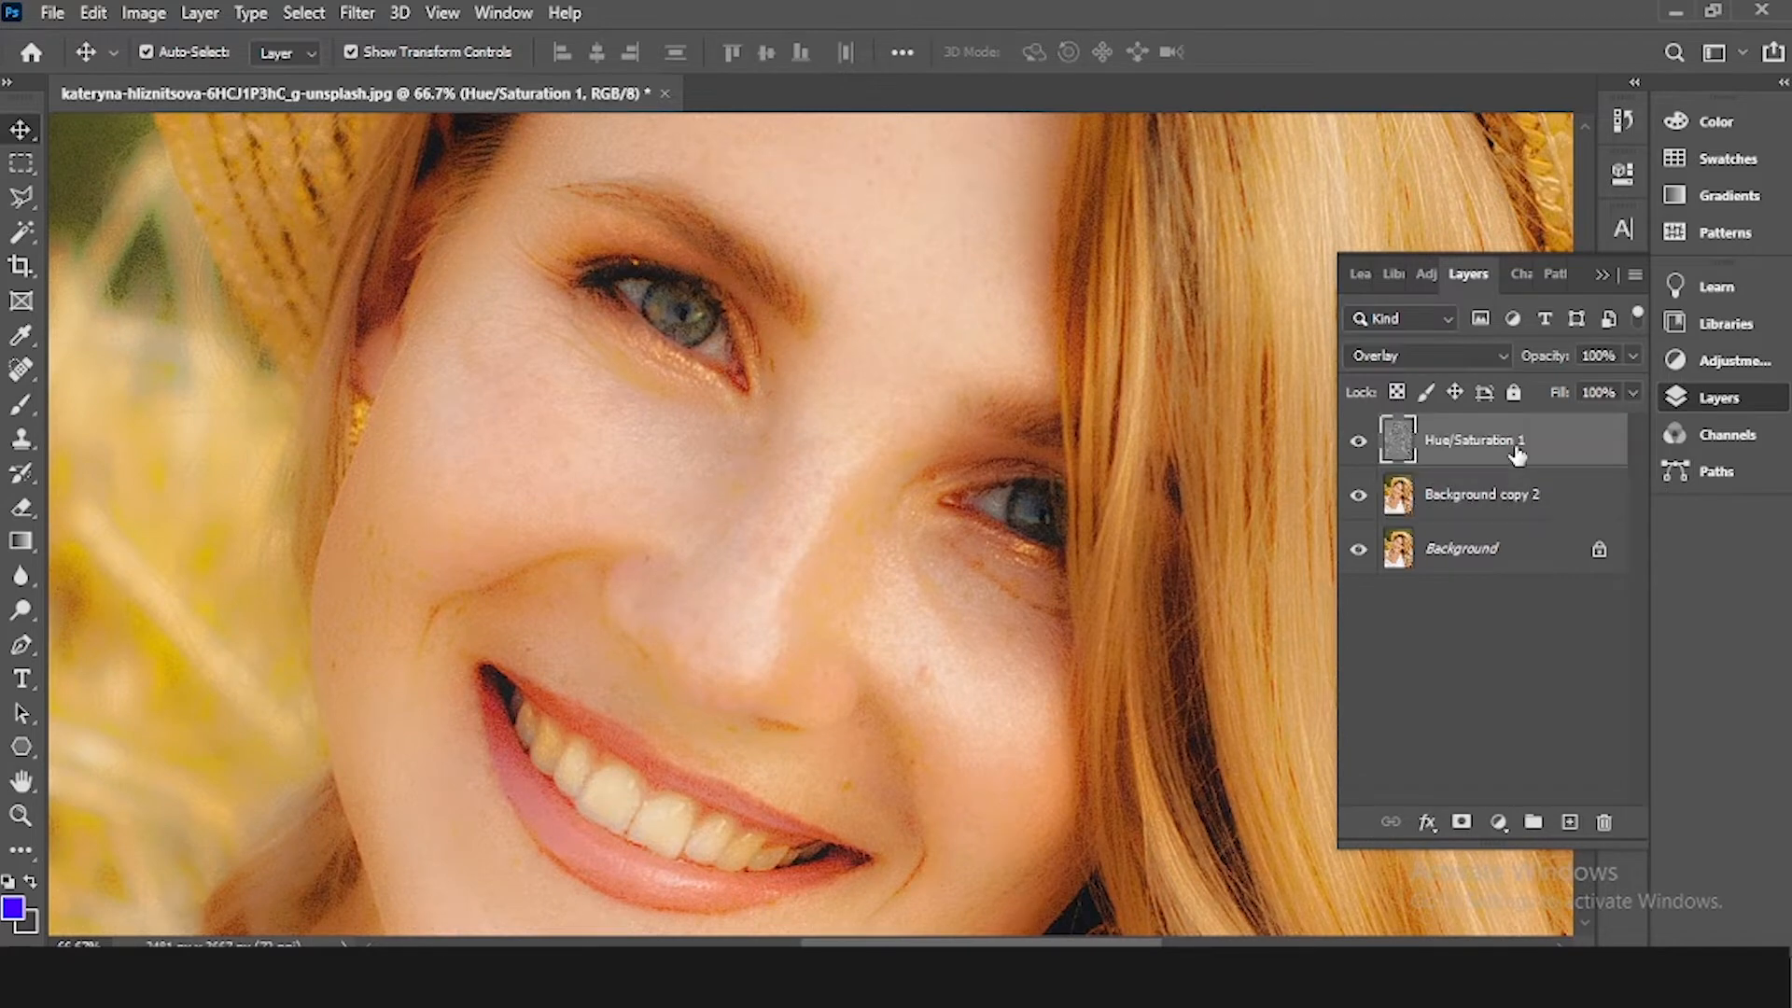
click(364, 13)
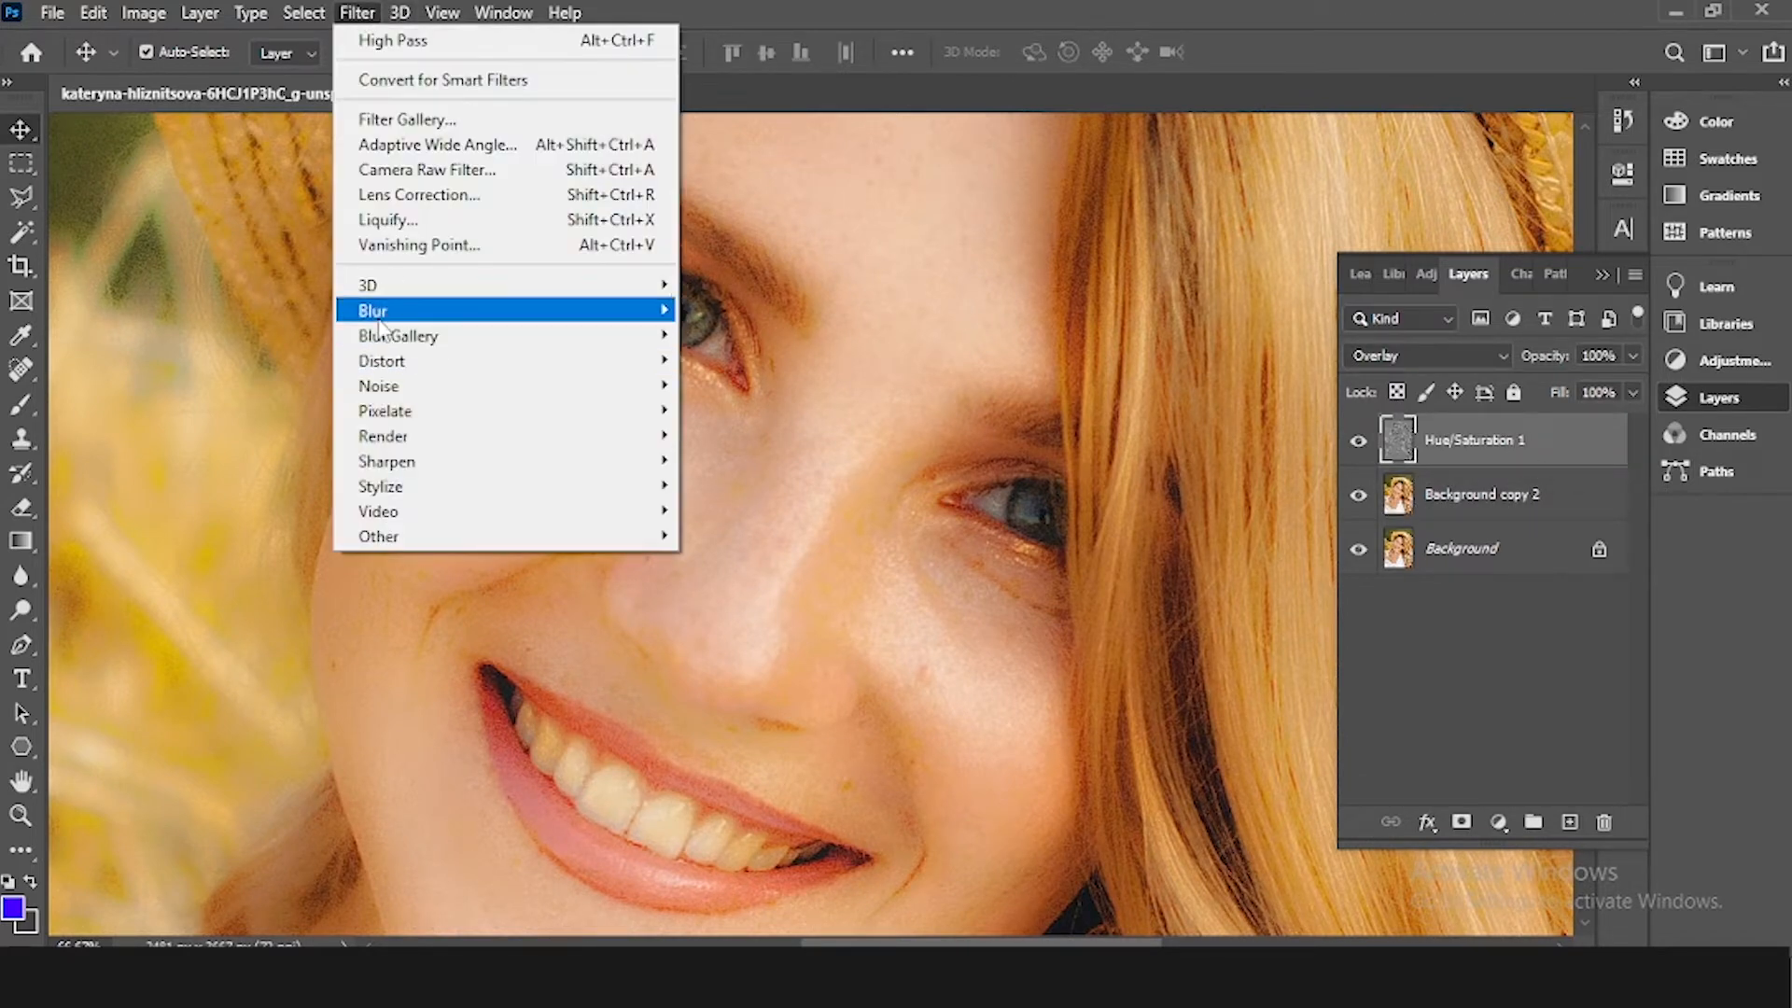
mouse_move(644, 311)
click(720, 427)
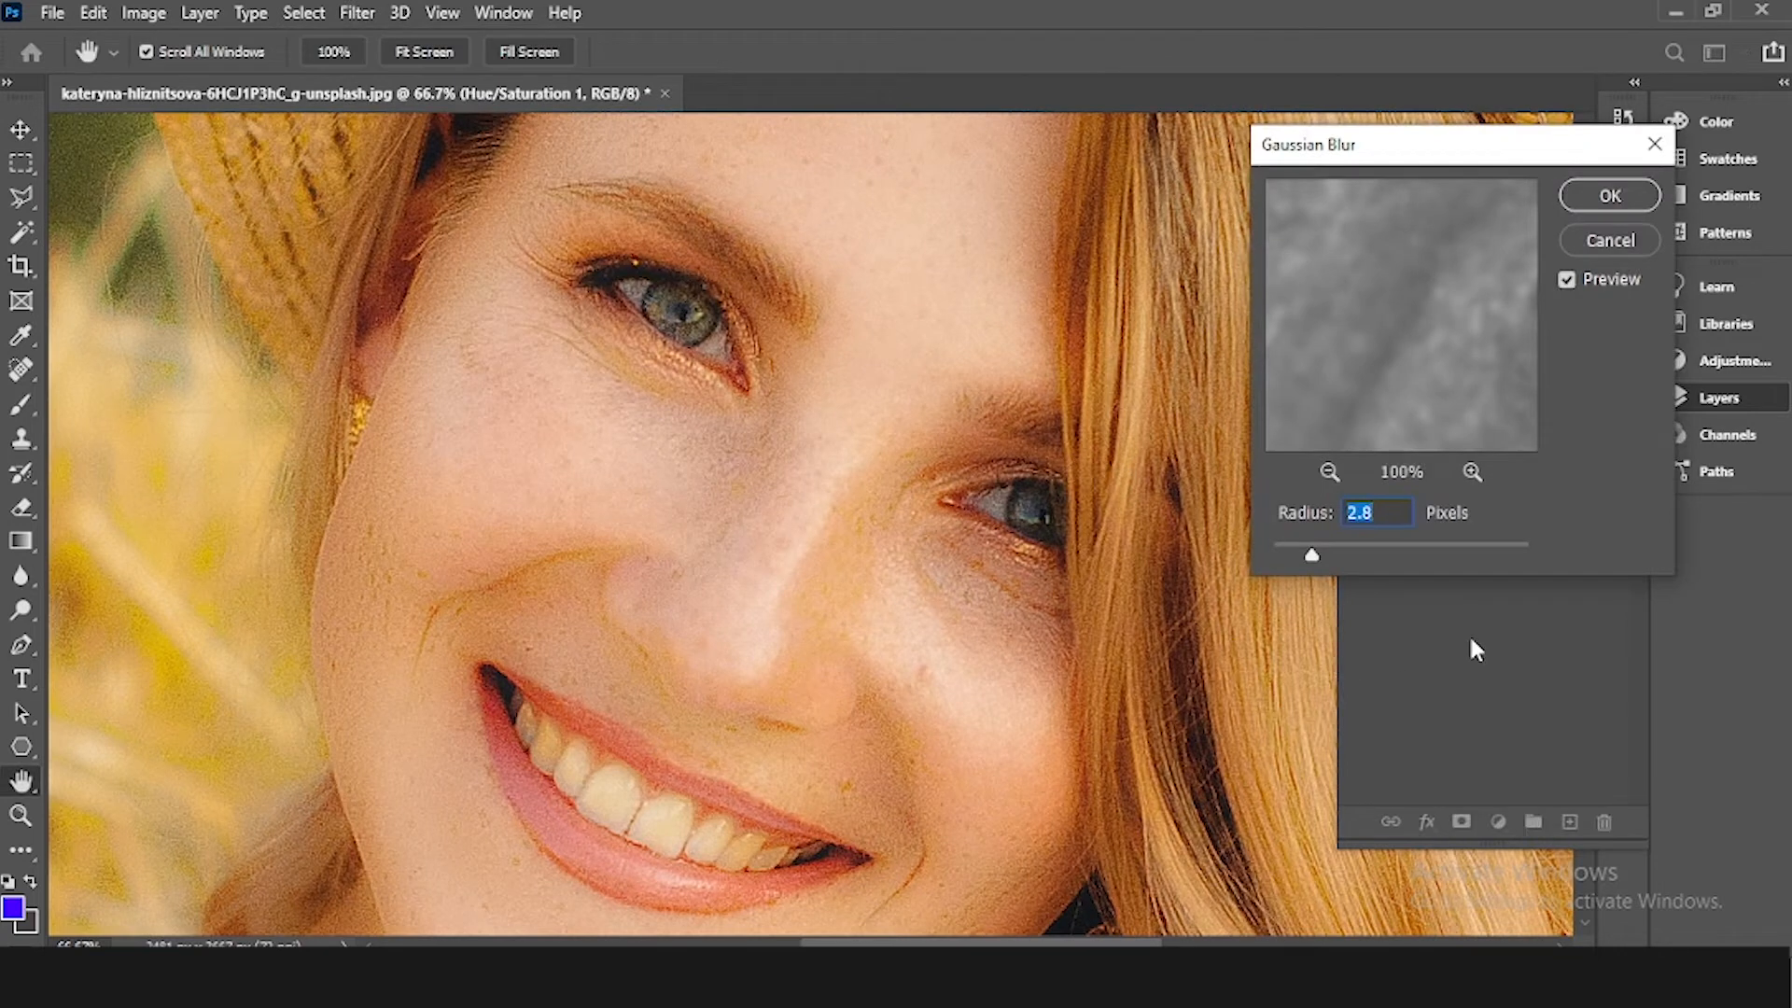
drag(1325, 558, 1278, 560)
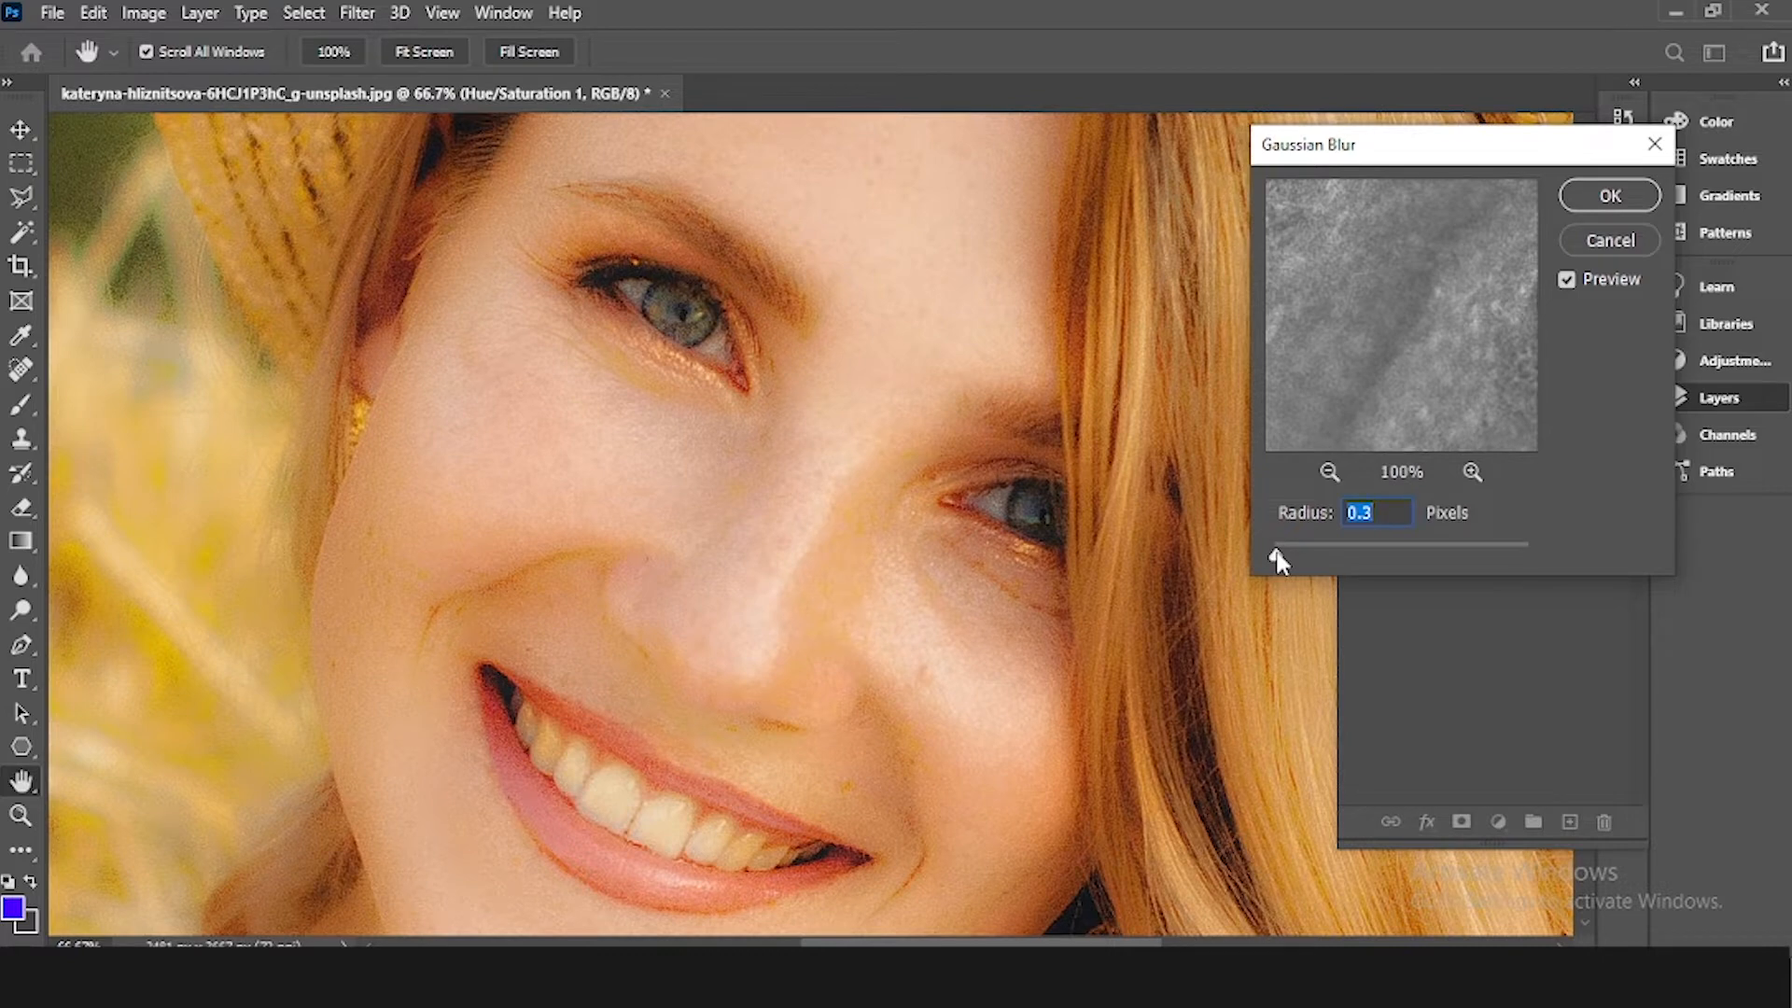
drag(849, 597, 964, 623)
click(1611, 195)
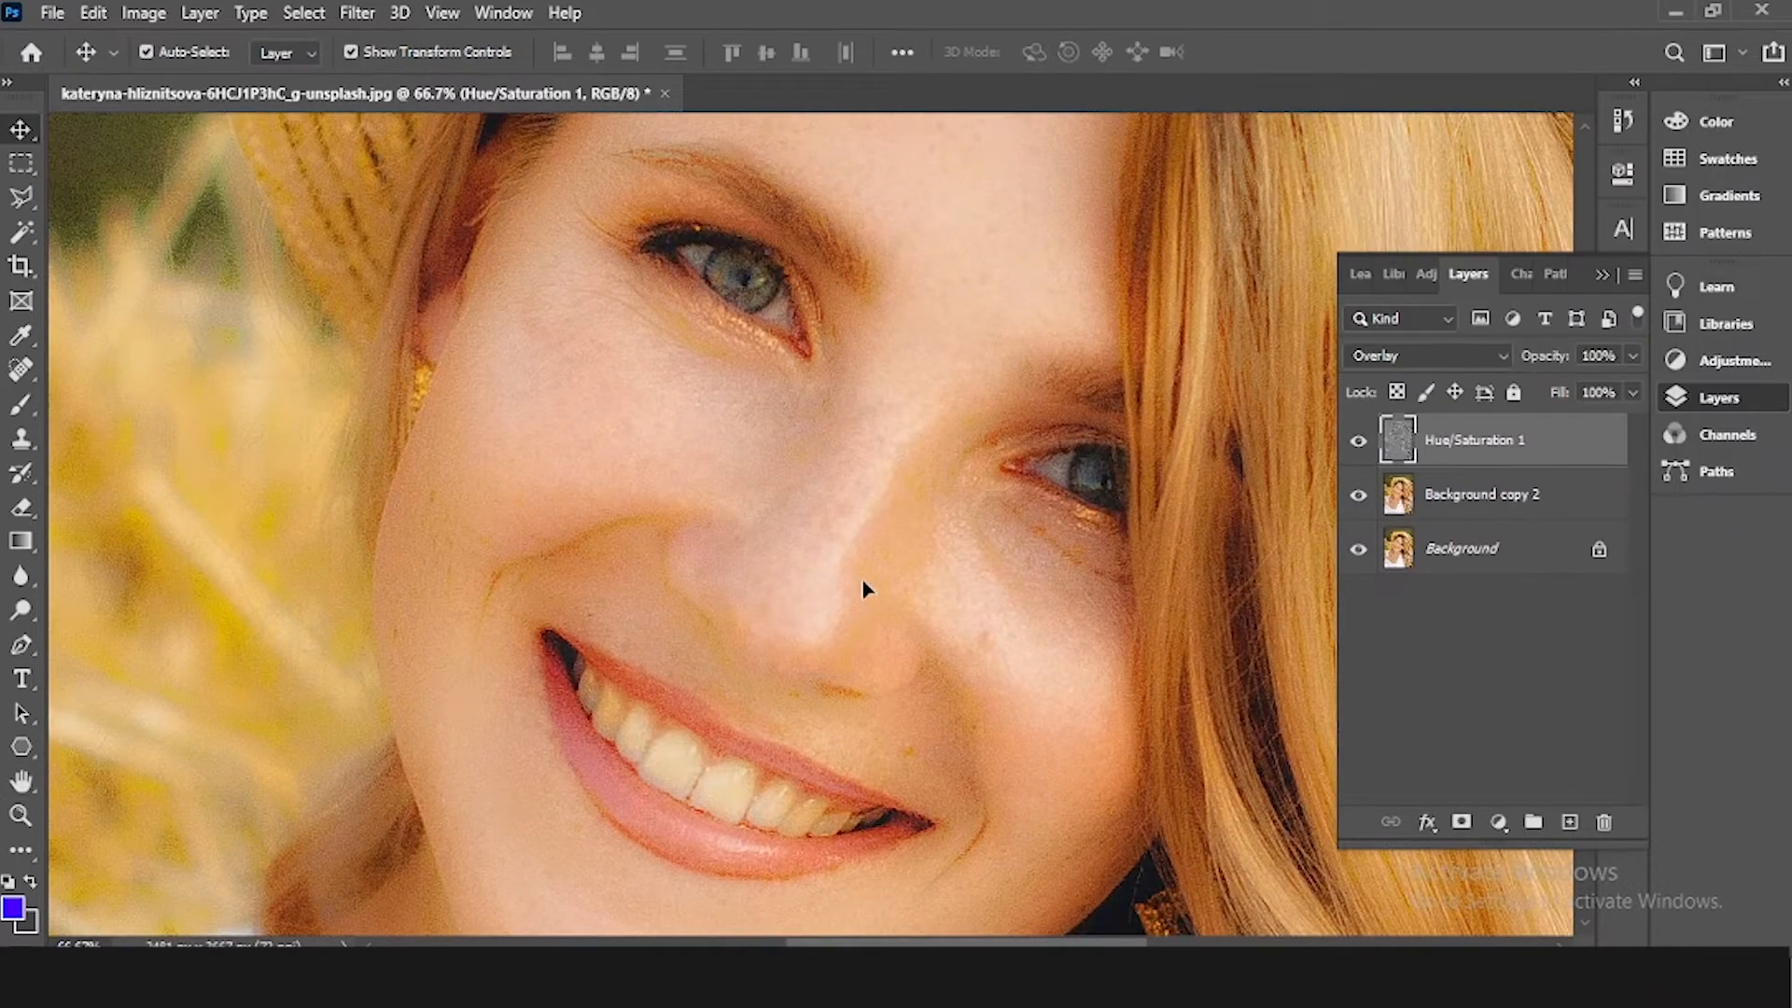
Step: Add a black layer mask that hides the Overlay layer's smoothing effect
scroll(930, 607, down, 3)
scroll(820, 508, up, 4)
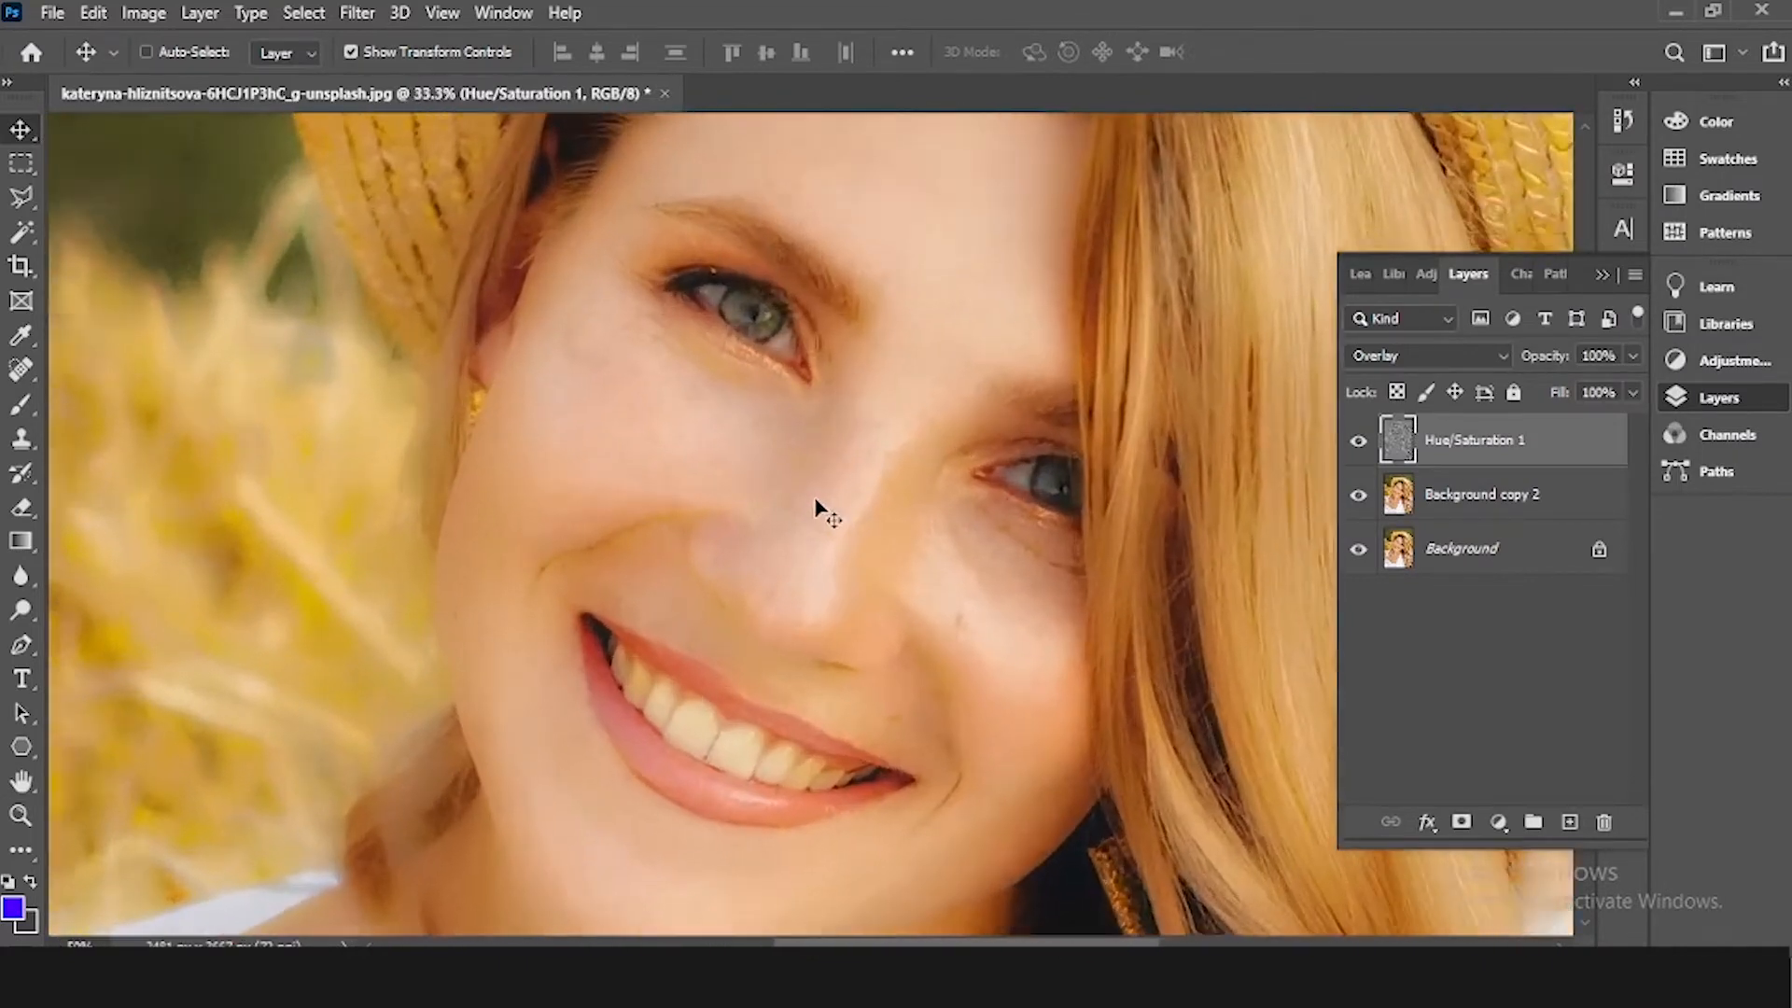
drag(893, 498, 764, 538)
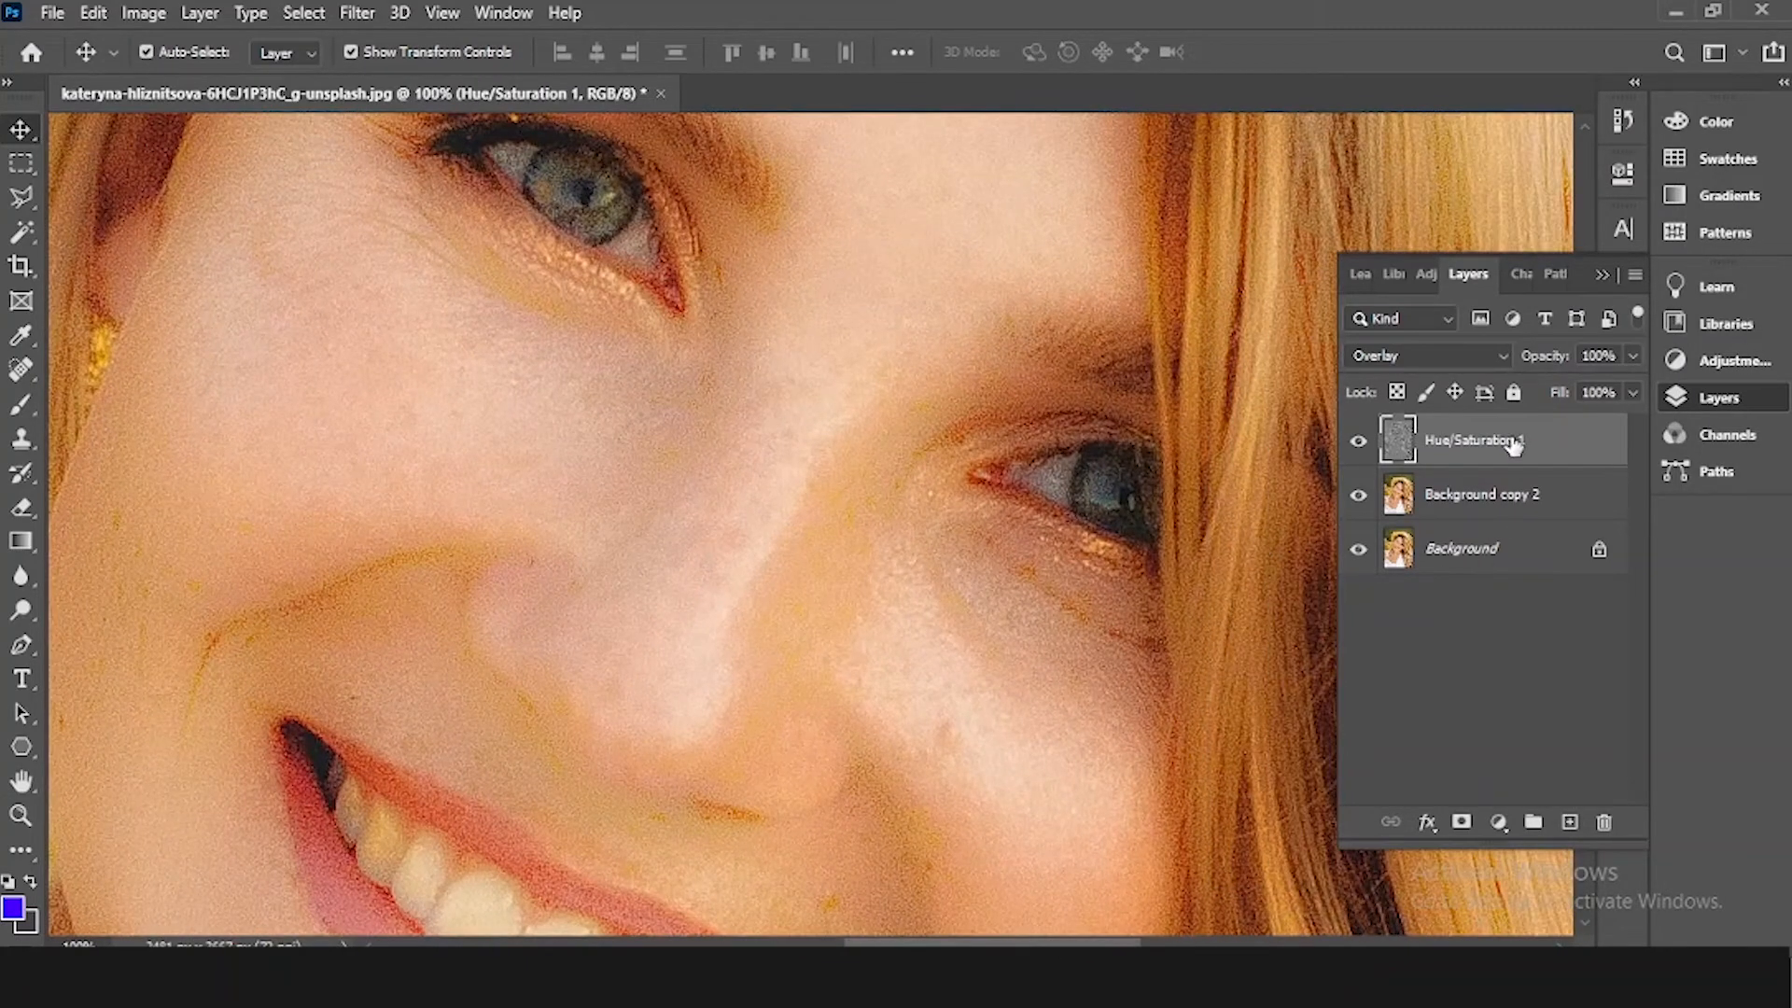
alt+click(1461, 822)
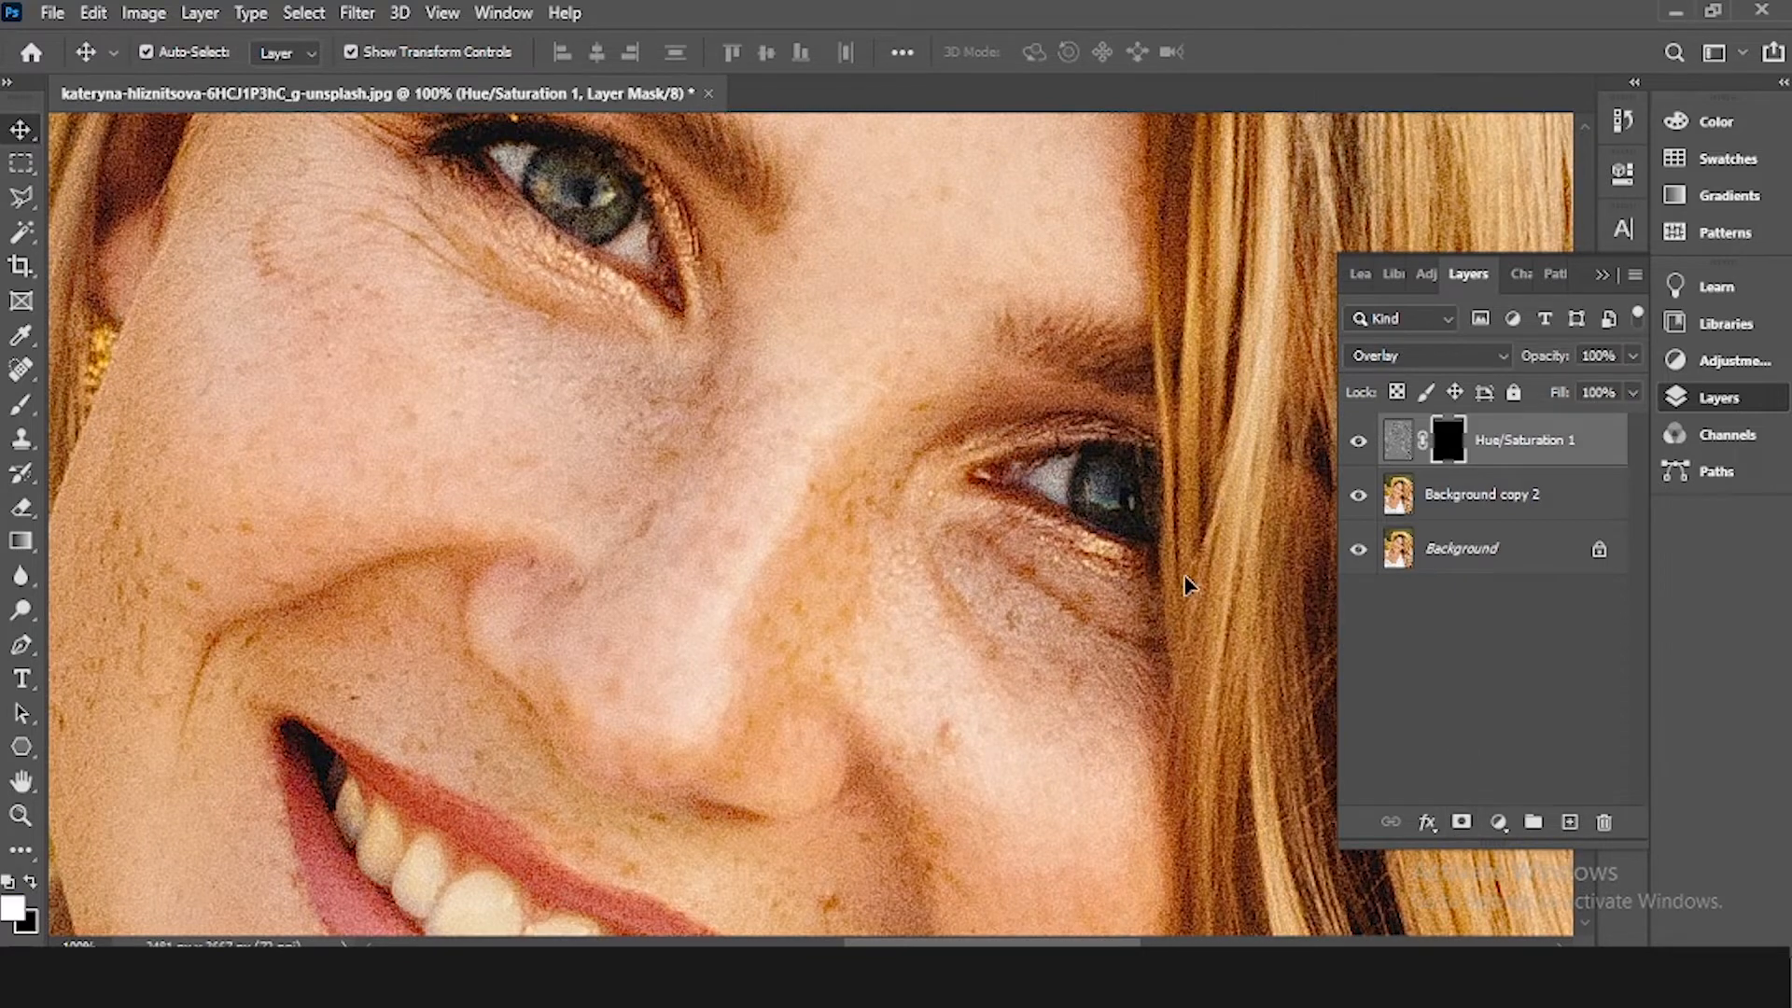
drag(726, 508, 1052, 691)
Step: Hide the original Background layer and make the Overlay layer's mask active for the Brush tool
click(22, 403)
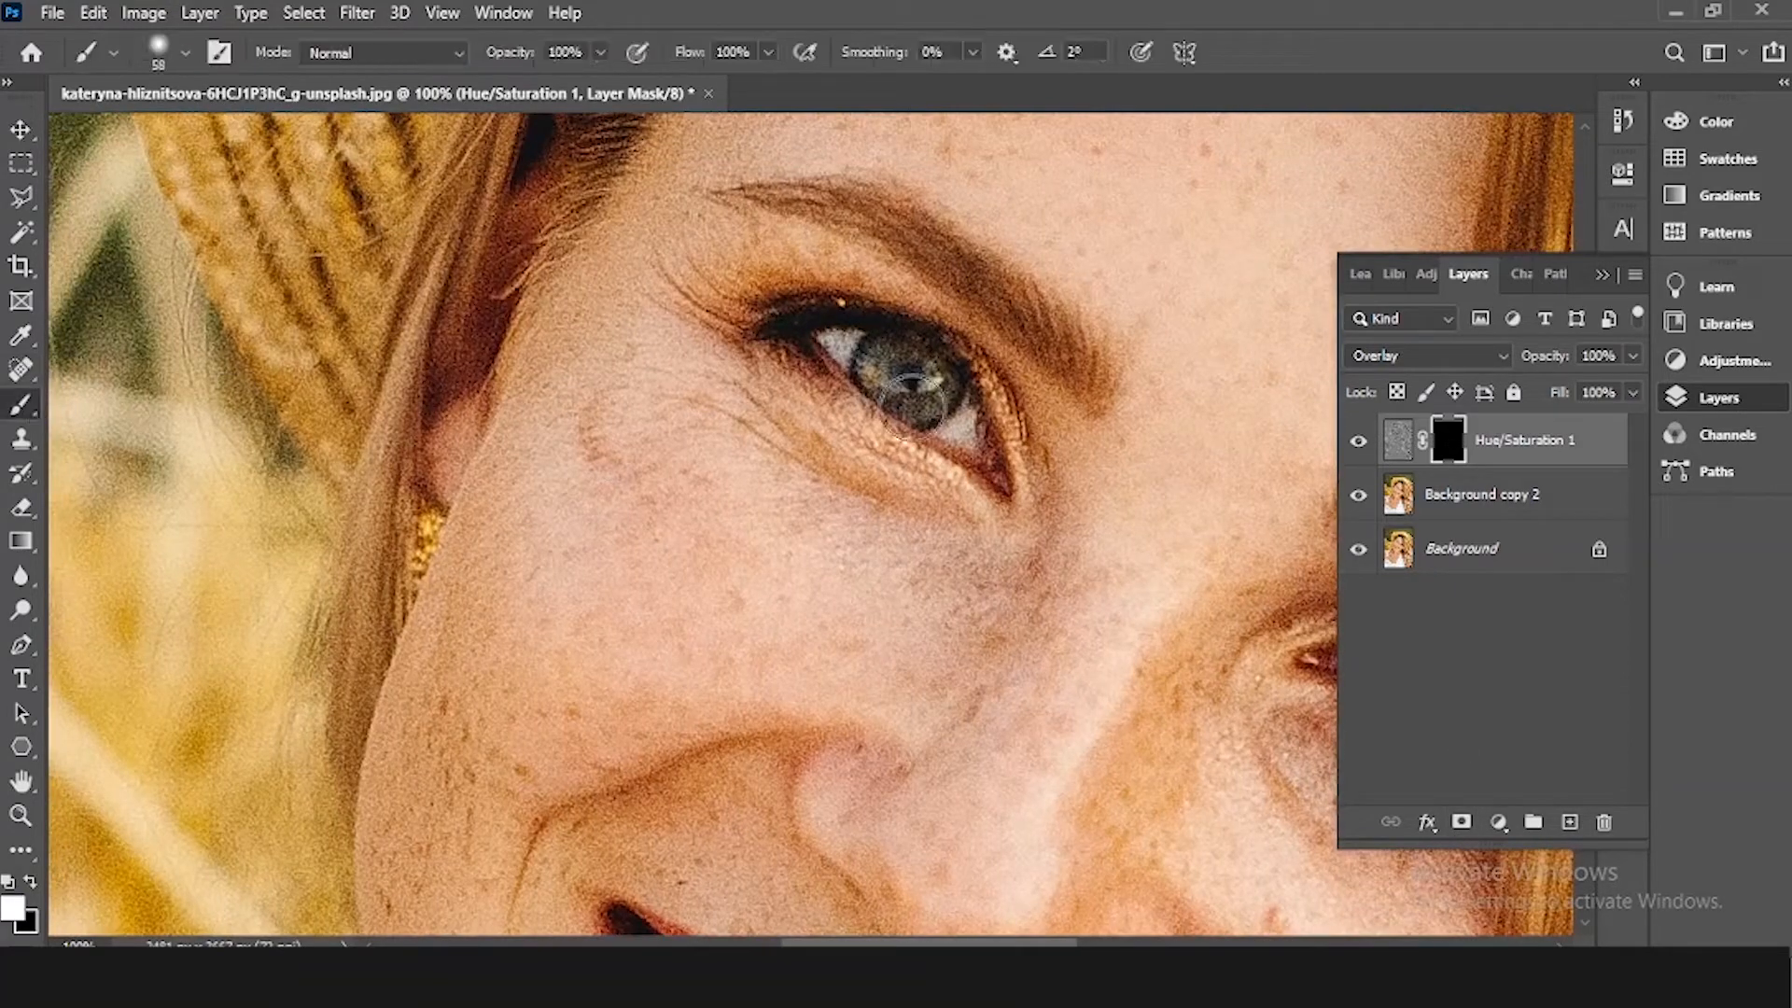
click(1498, 550)
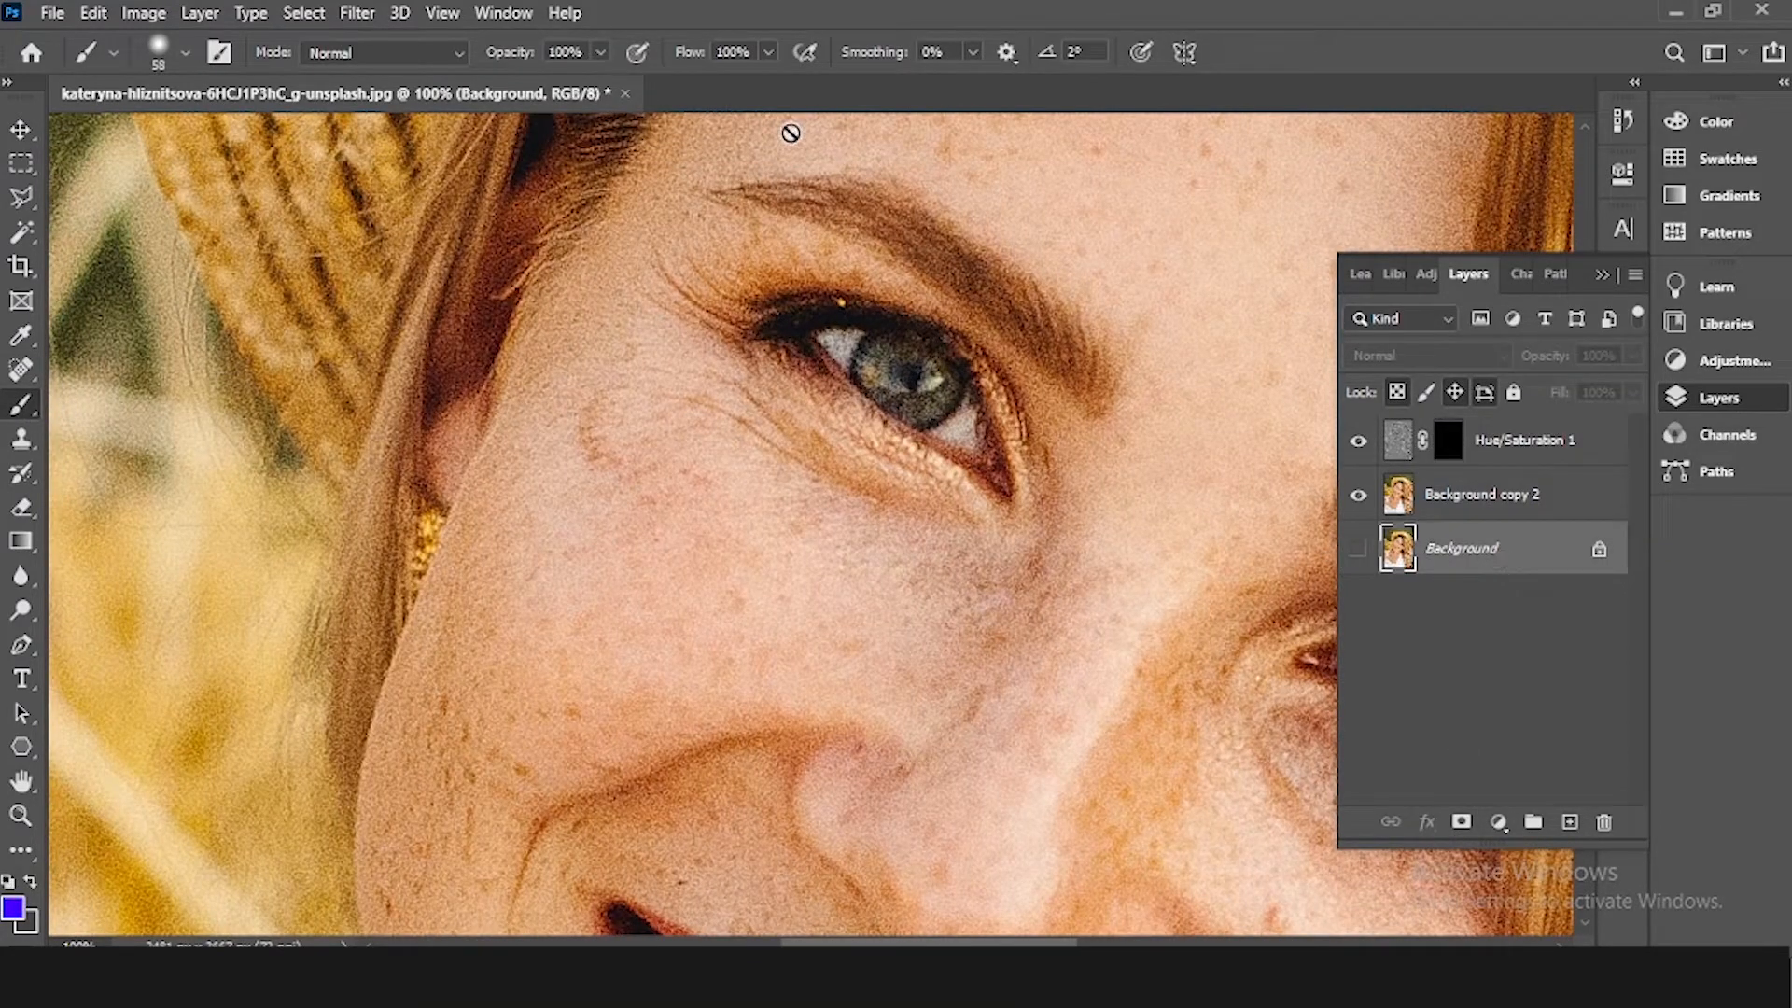
click(1564, 459)
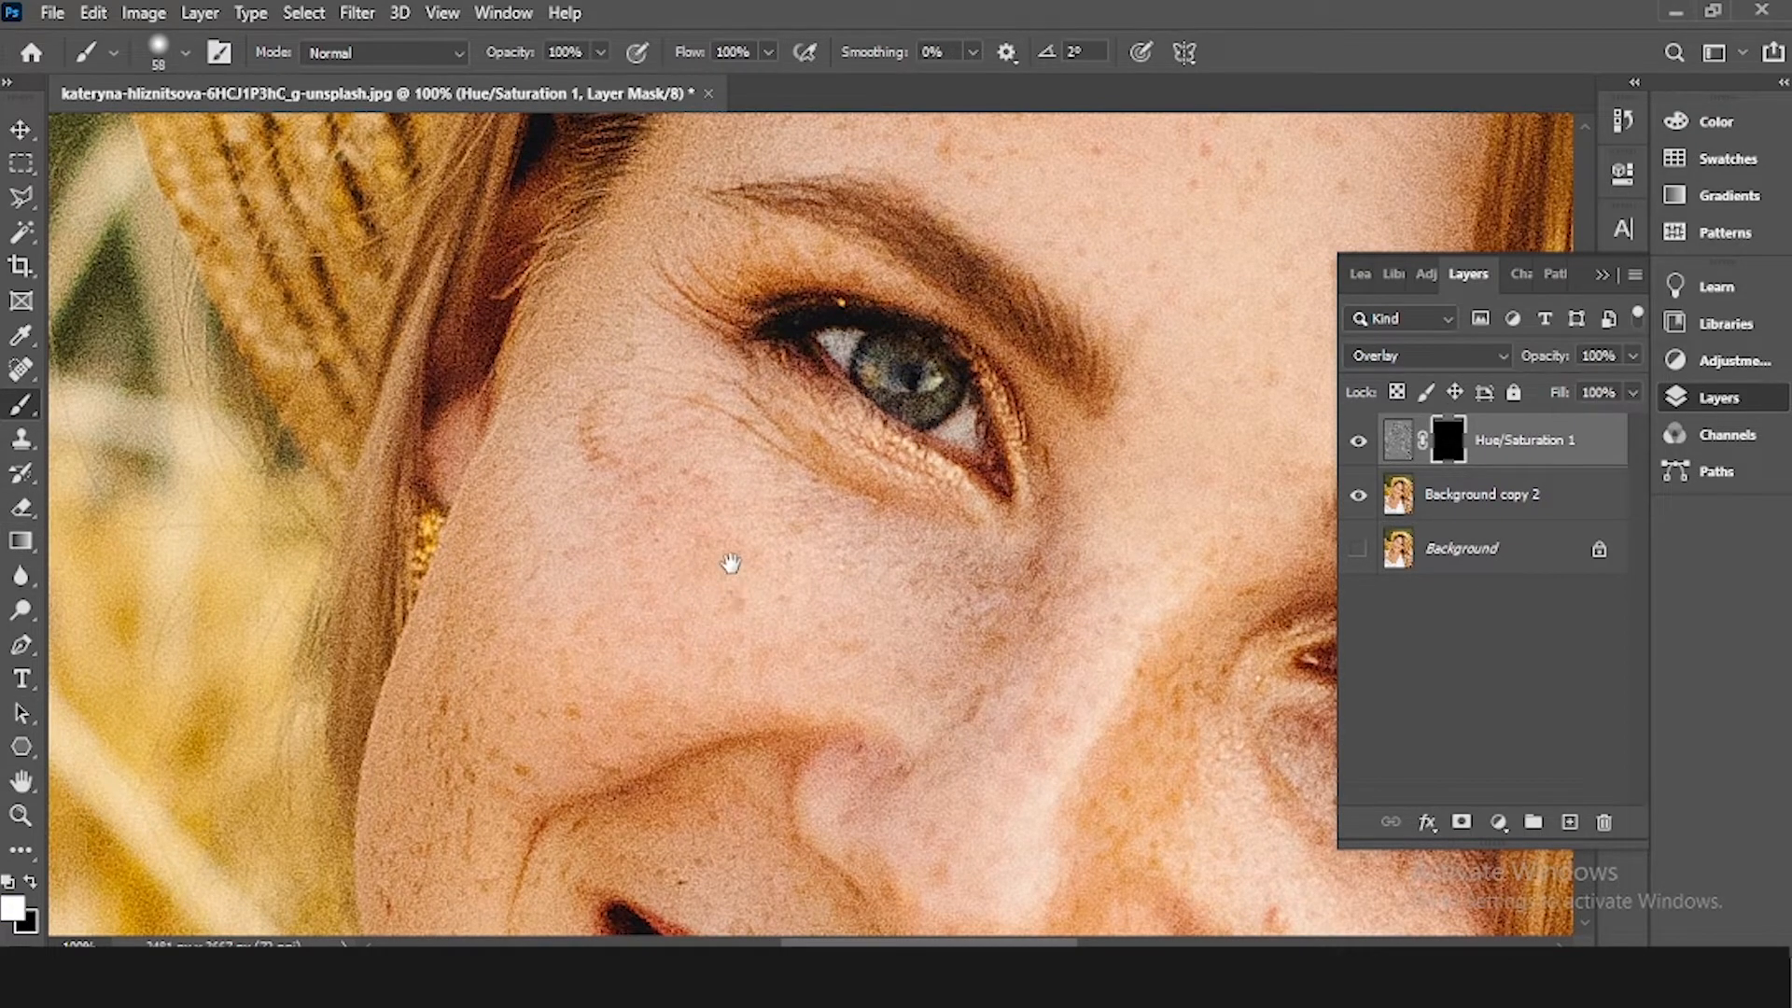
Step: Paint white on the layer mask over the bridge and sides of the nose to smooth the skin there
mouse_move(729, 564)
mouse_down()
mouse_move(720, 489)
mouse_move(665, 461)
mouse_up()
mouse_move(1020, 448)
mouse_down()
mouse_move(1012, 395)
mouse_move(888, 644)
mouse_move(1038, 339)
mouse_up()
drag(1025, 386, 980, 379)
mouse_move(991, 461)
mouse_down()
mouse_move(862, 719)
mouse_move(835, 695)
mouse_up()
mouse_move(817, 630)
mouse_down()
mouse_move(788, 736)
mouse_move(806, 639)
mouse_move(828, 692)
mouse_move(764, 787)
mouse_up()
drag(815, 504, 763, 609)
drag(859, 506, 948, 541)
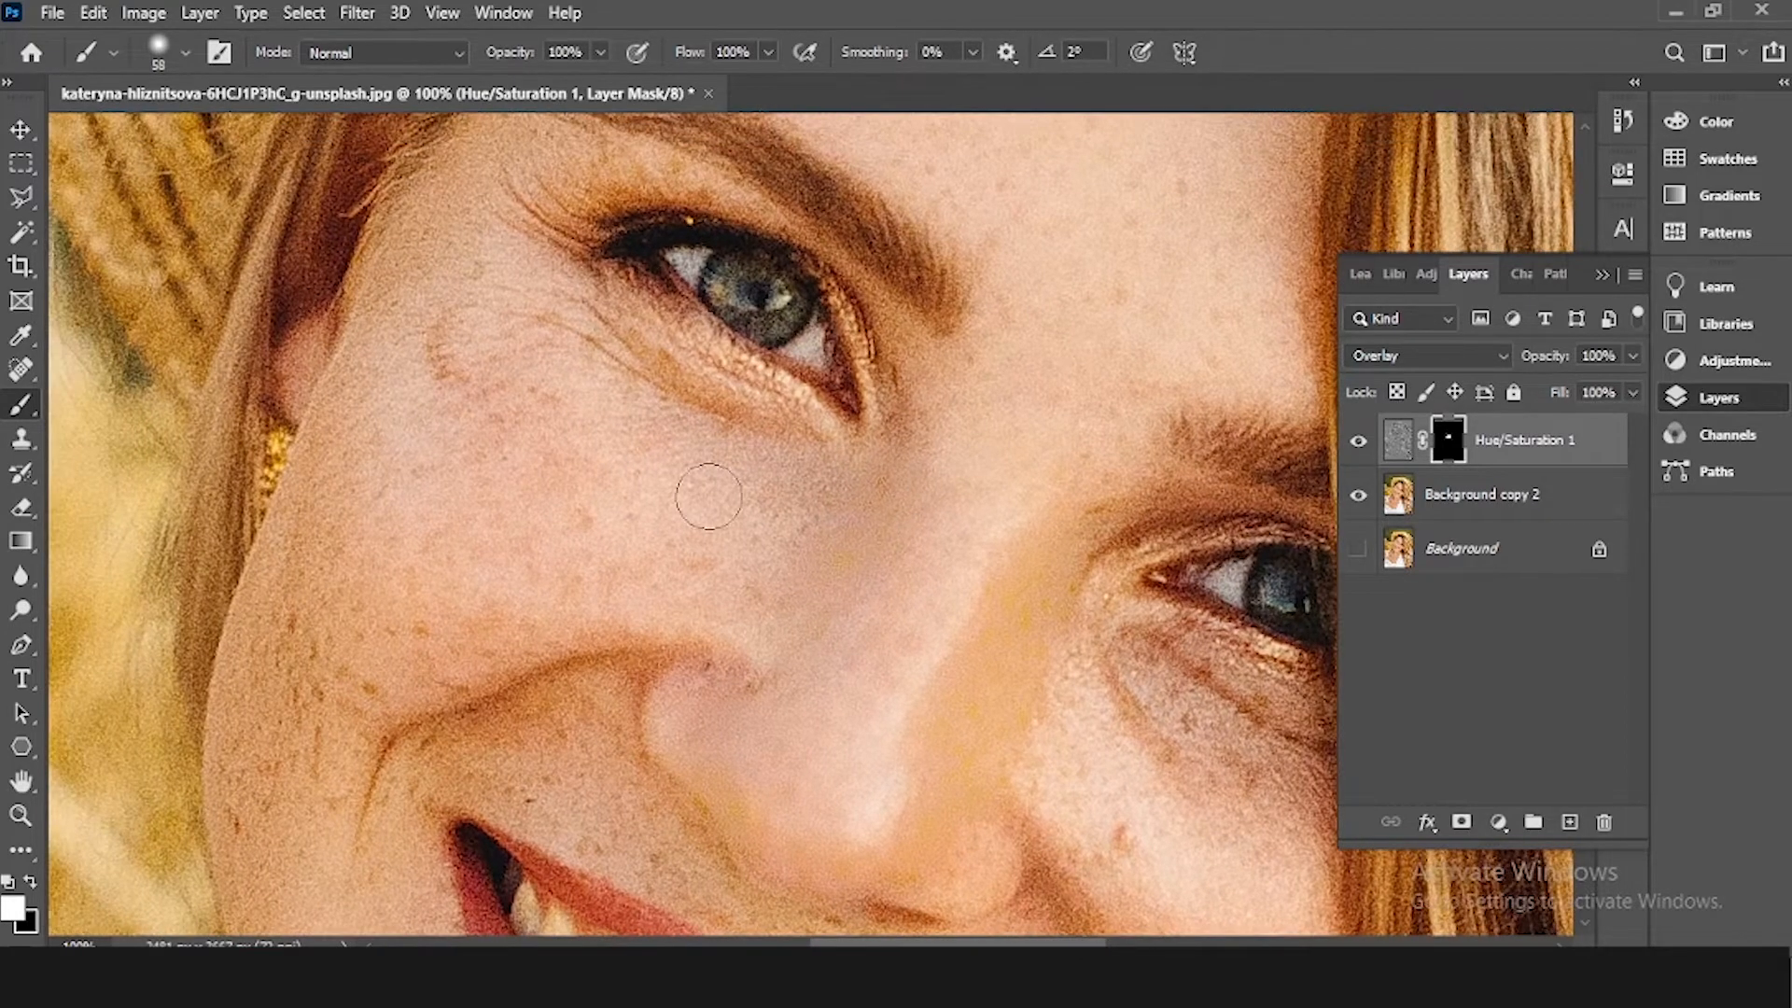
Step: Paint the mask white under the eye nearest the earring and across that cheek to smooth the skin
drag(900, 425, 838, 485)
drag(742, 610, 998, 533)
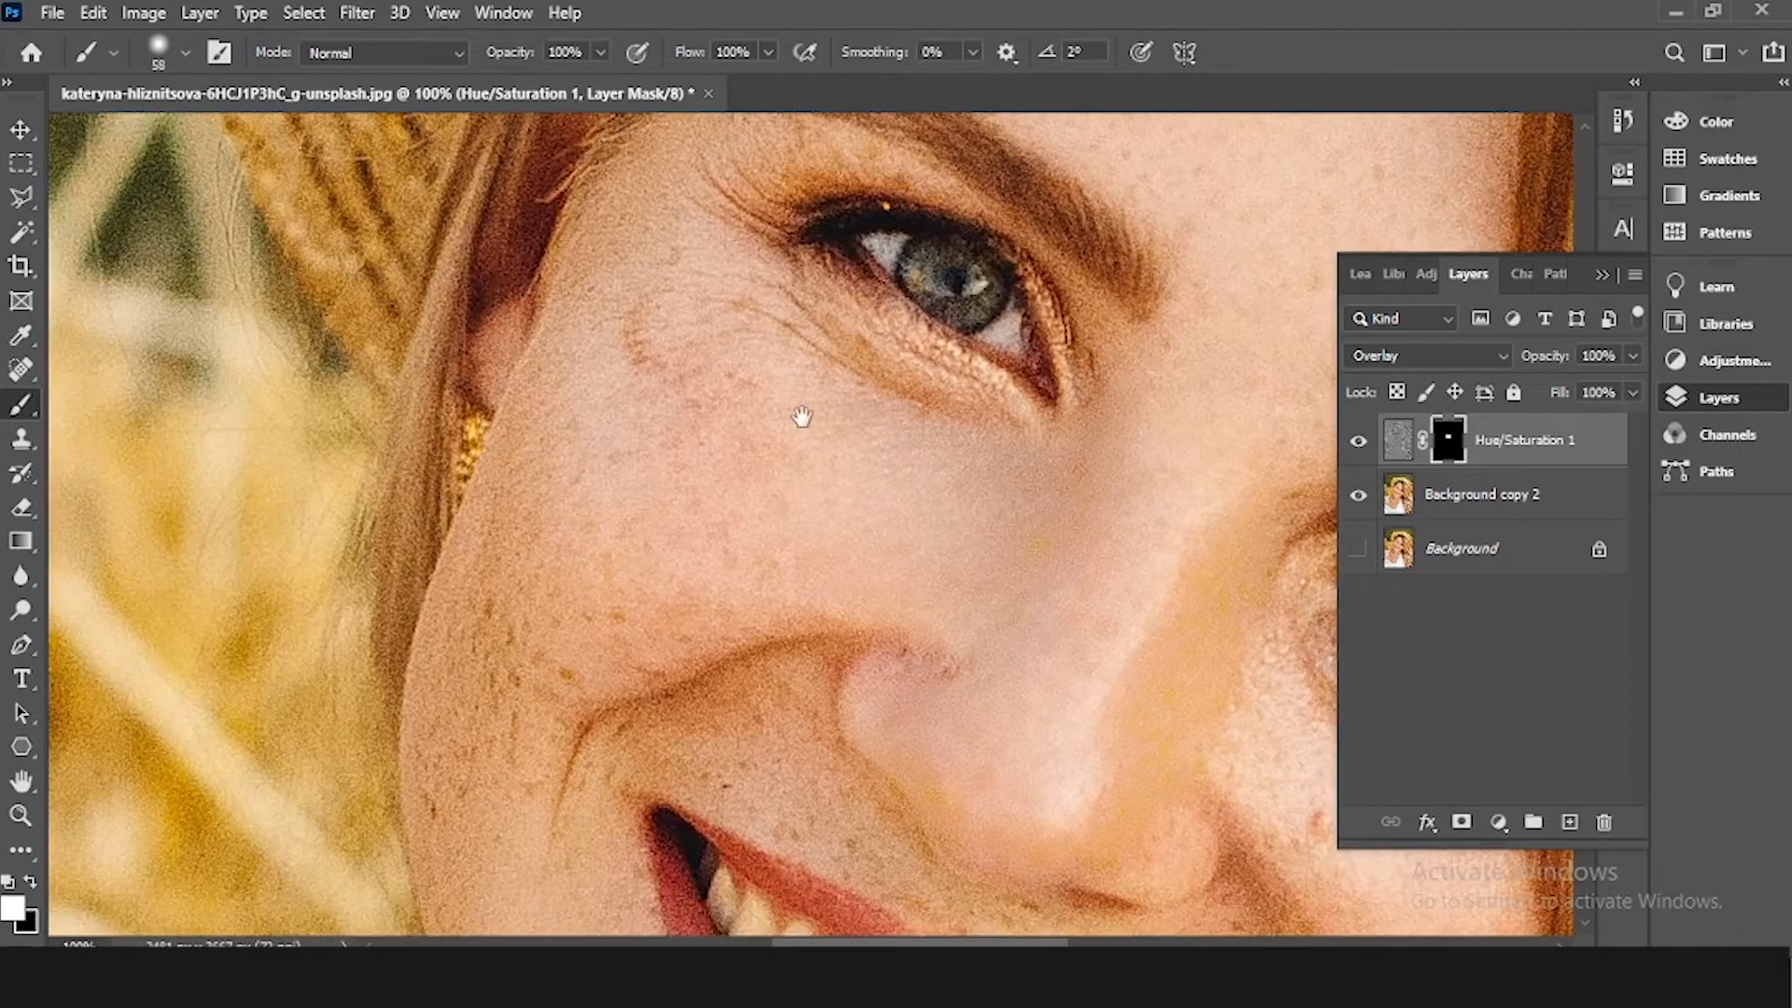
drag(800, 416, 862, 483)
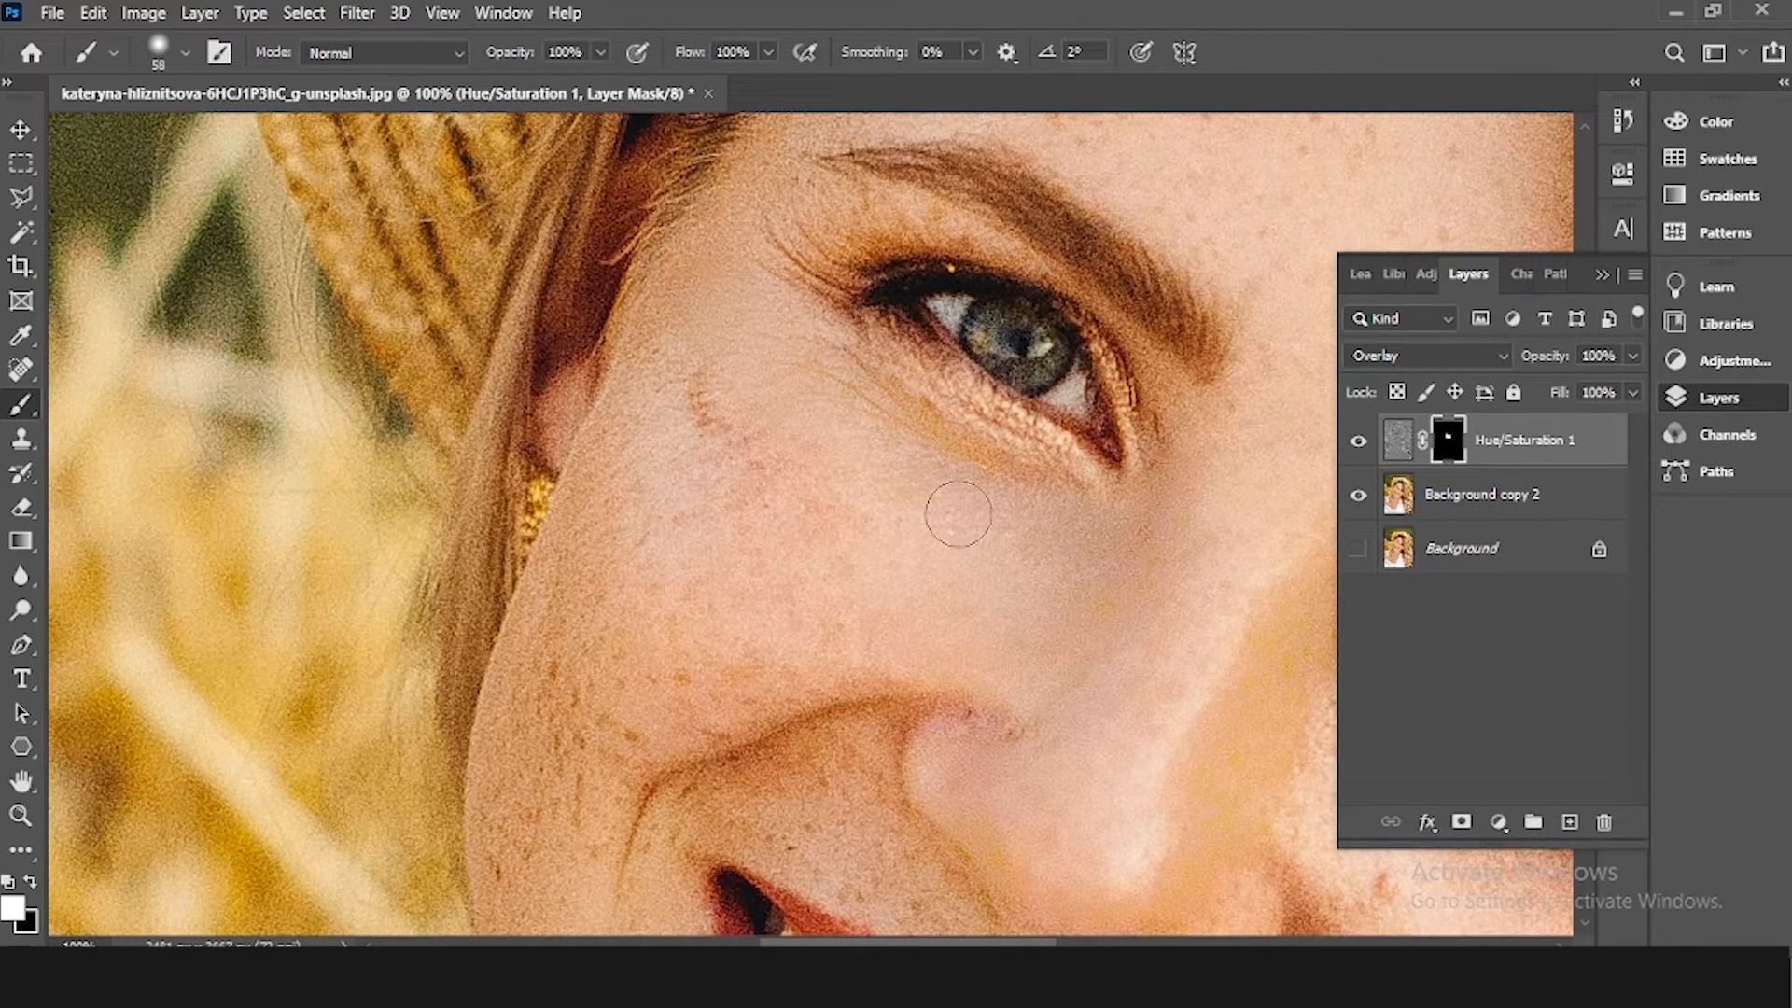
drag(700, 420, 717, 374)
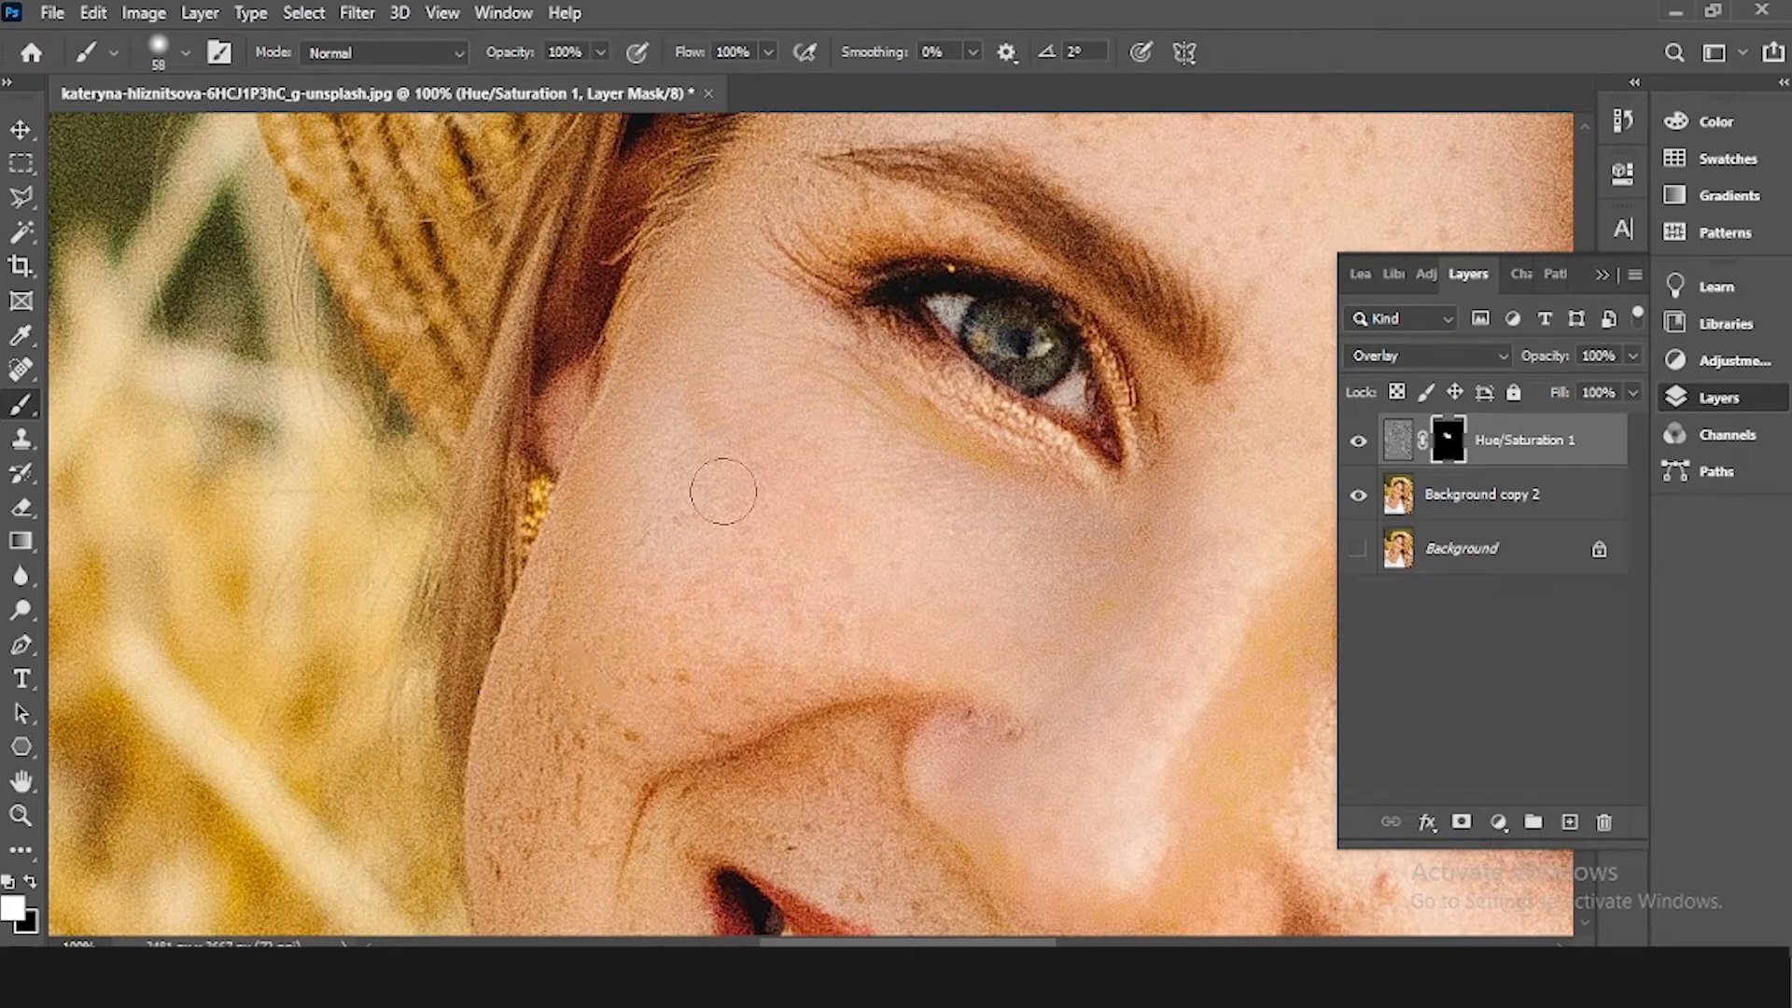
drag(825, 664, 891, 646)
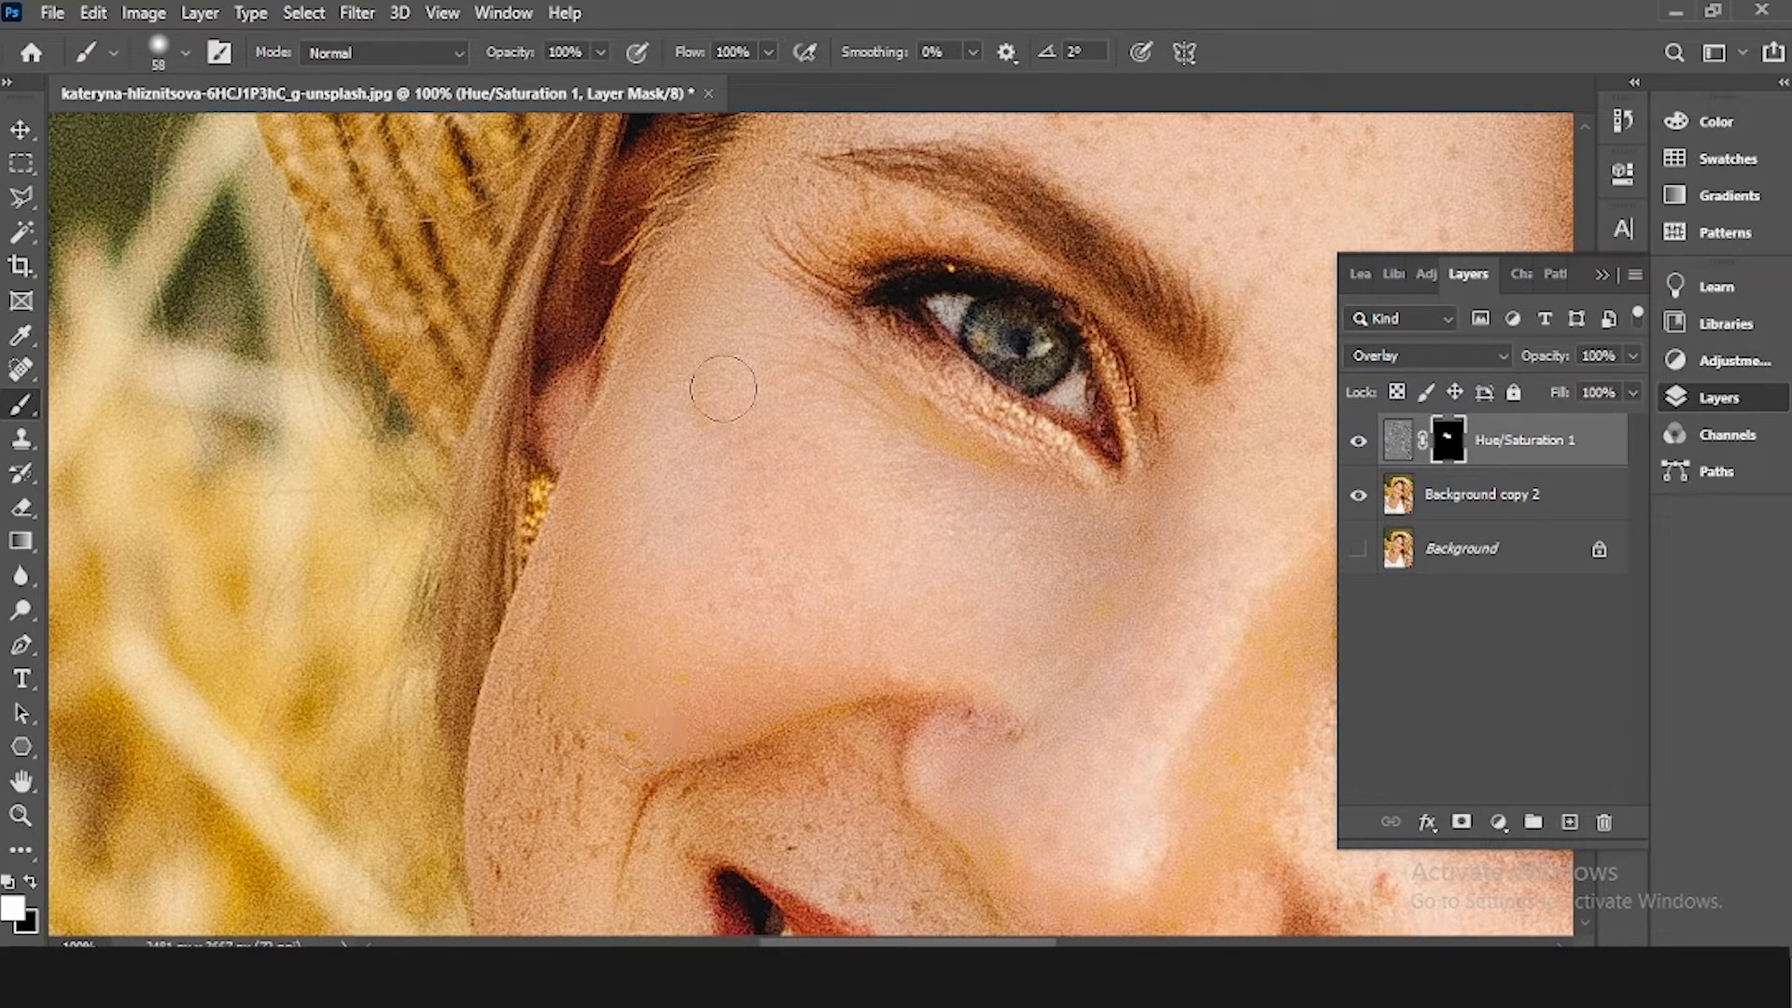
Step: Paint the layer mask white over the smile fold and lower cheek on the straw side and over the upper lip area
drag(710, 579, 838, 393)
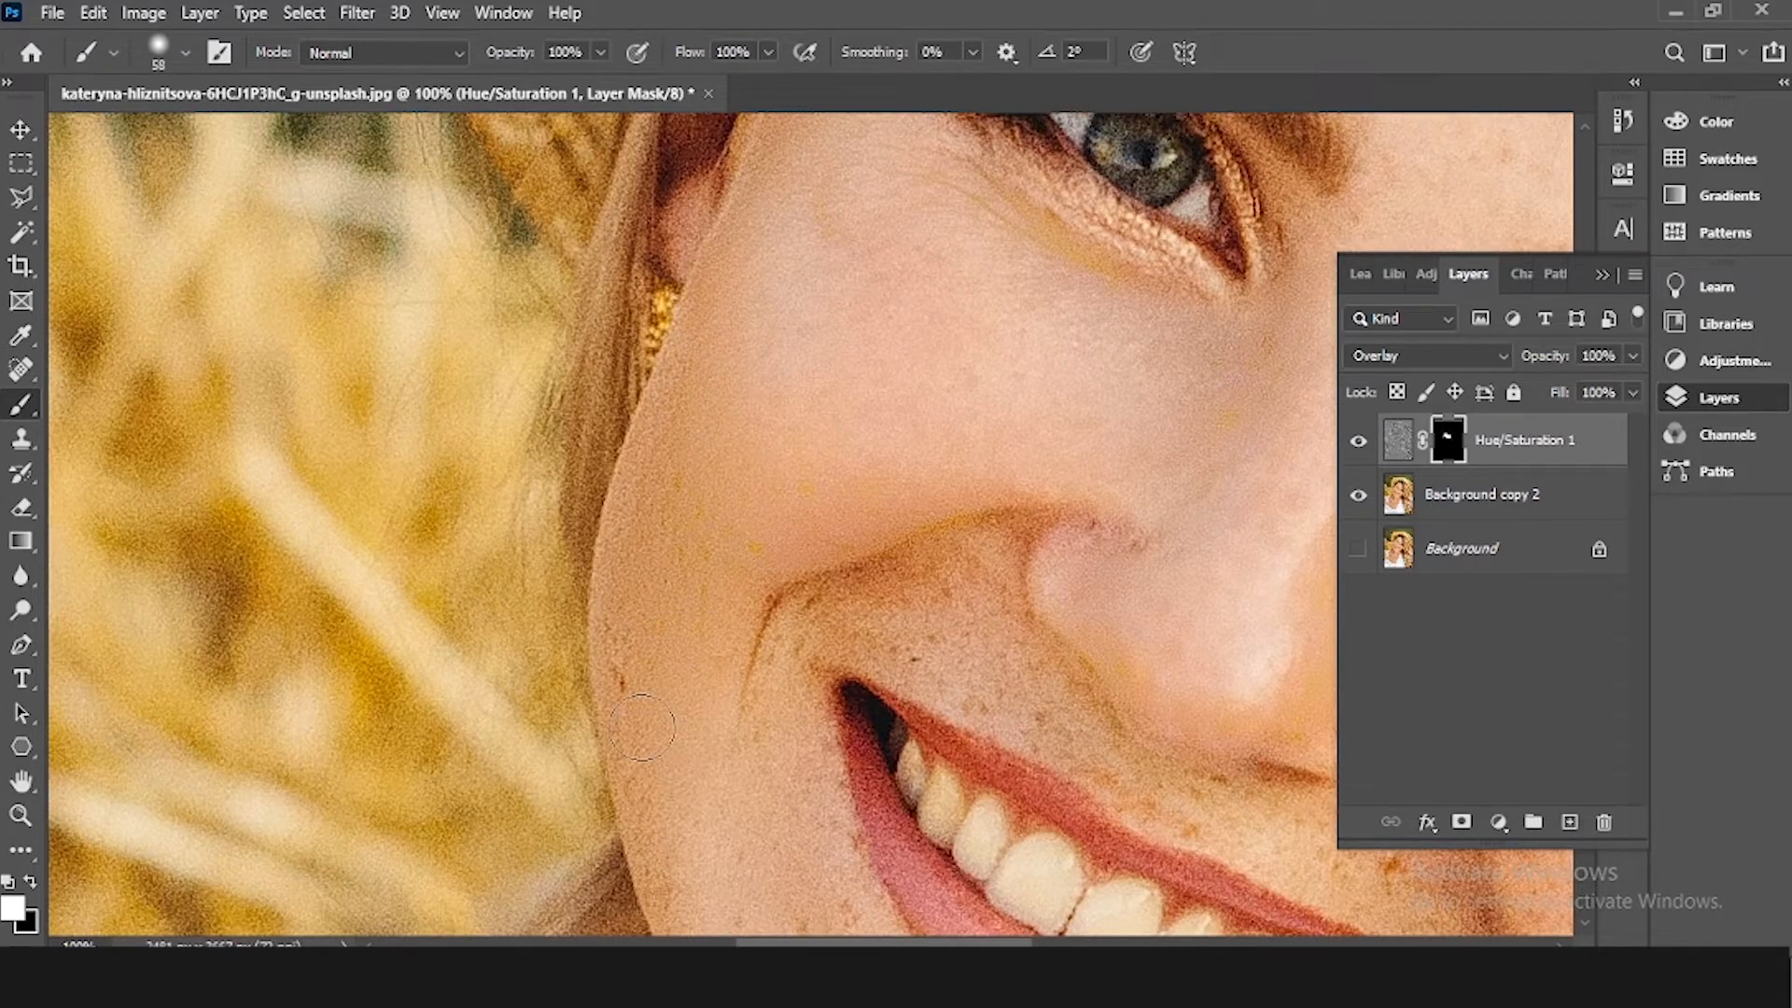
drag(905, 560, 676, 380)
mouse_move(771, 347)
mouse_down()
mouse_move(550, 415)
mouse_move(794, 320)
mouse_up()
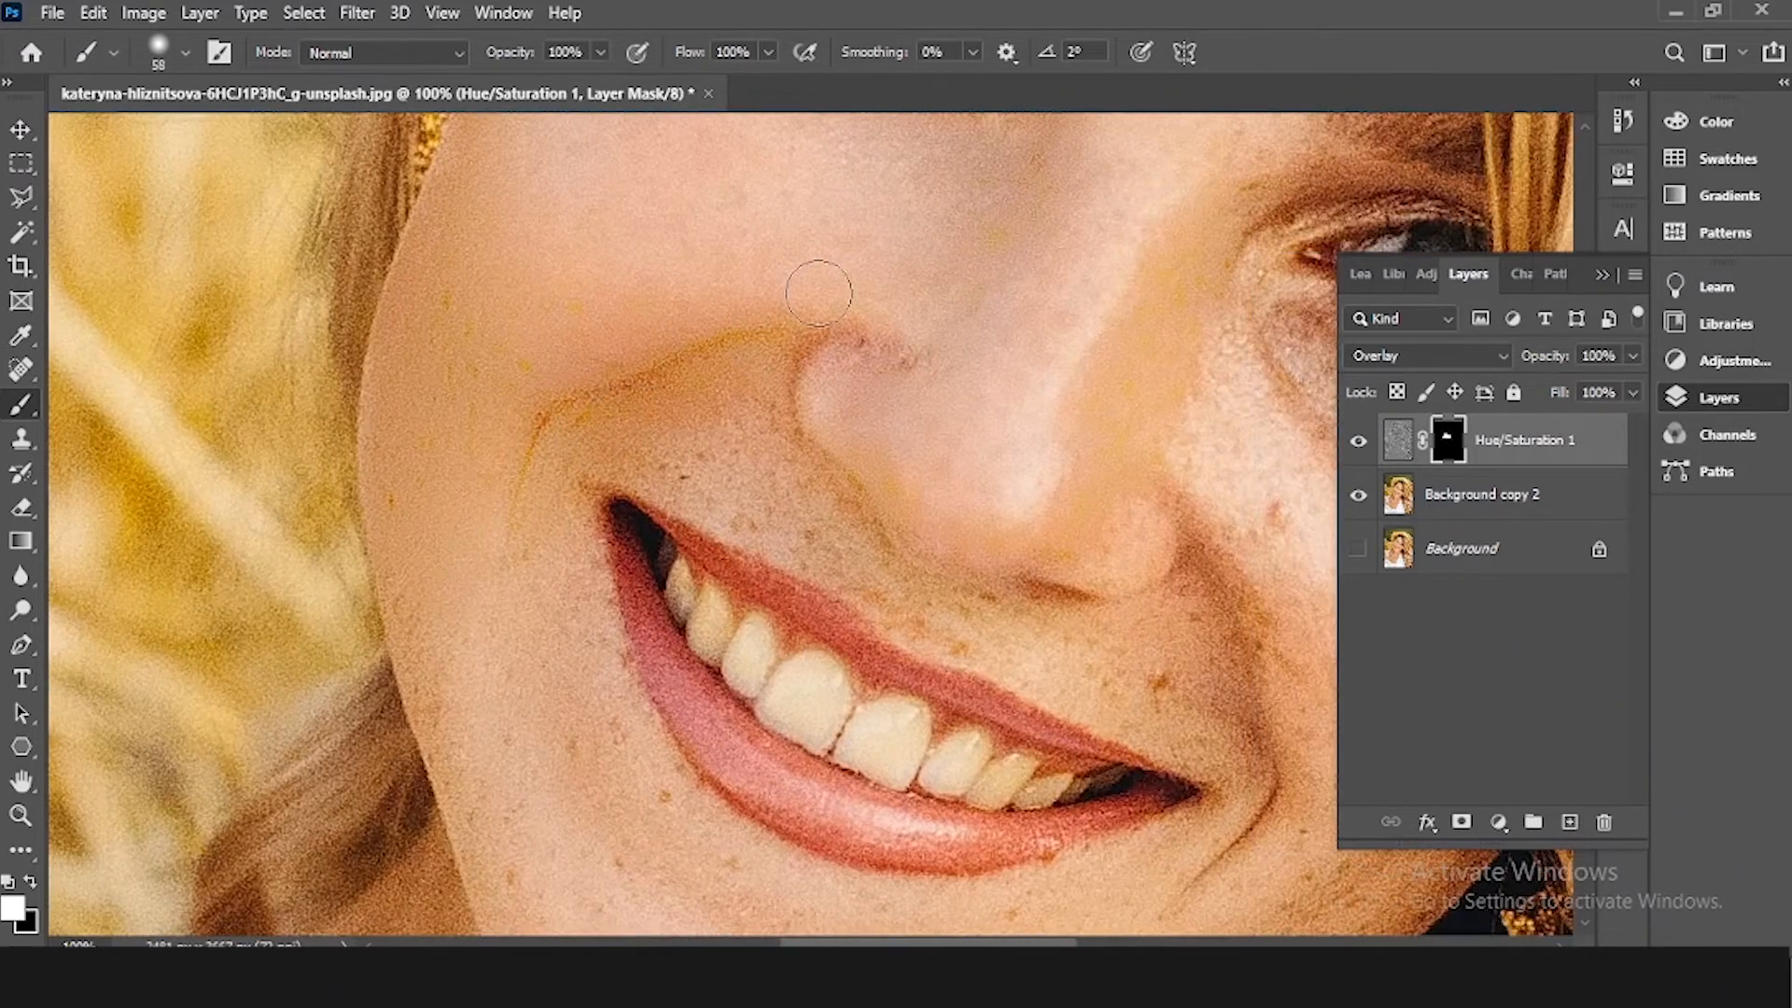
mouse_move(710, 414)
mouse_down()
mouse_move(733, 392)
mouse_move(773, 472)
mouse_up()
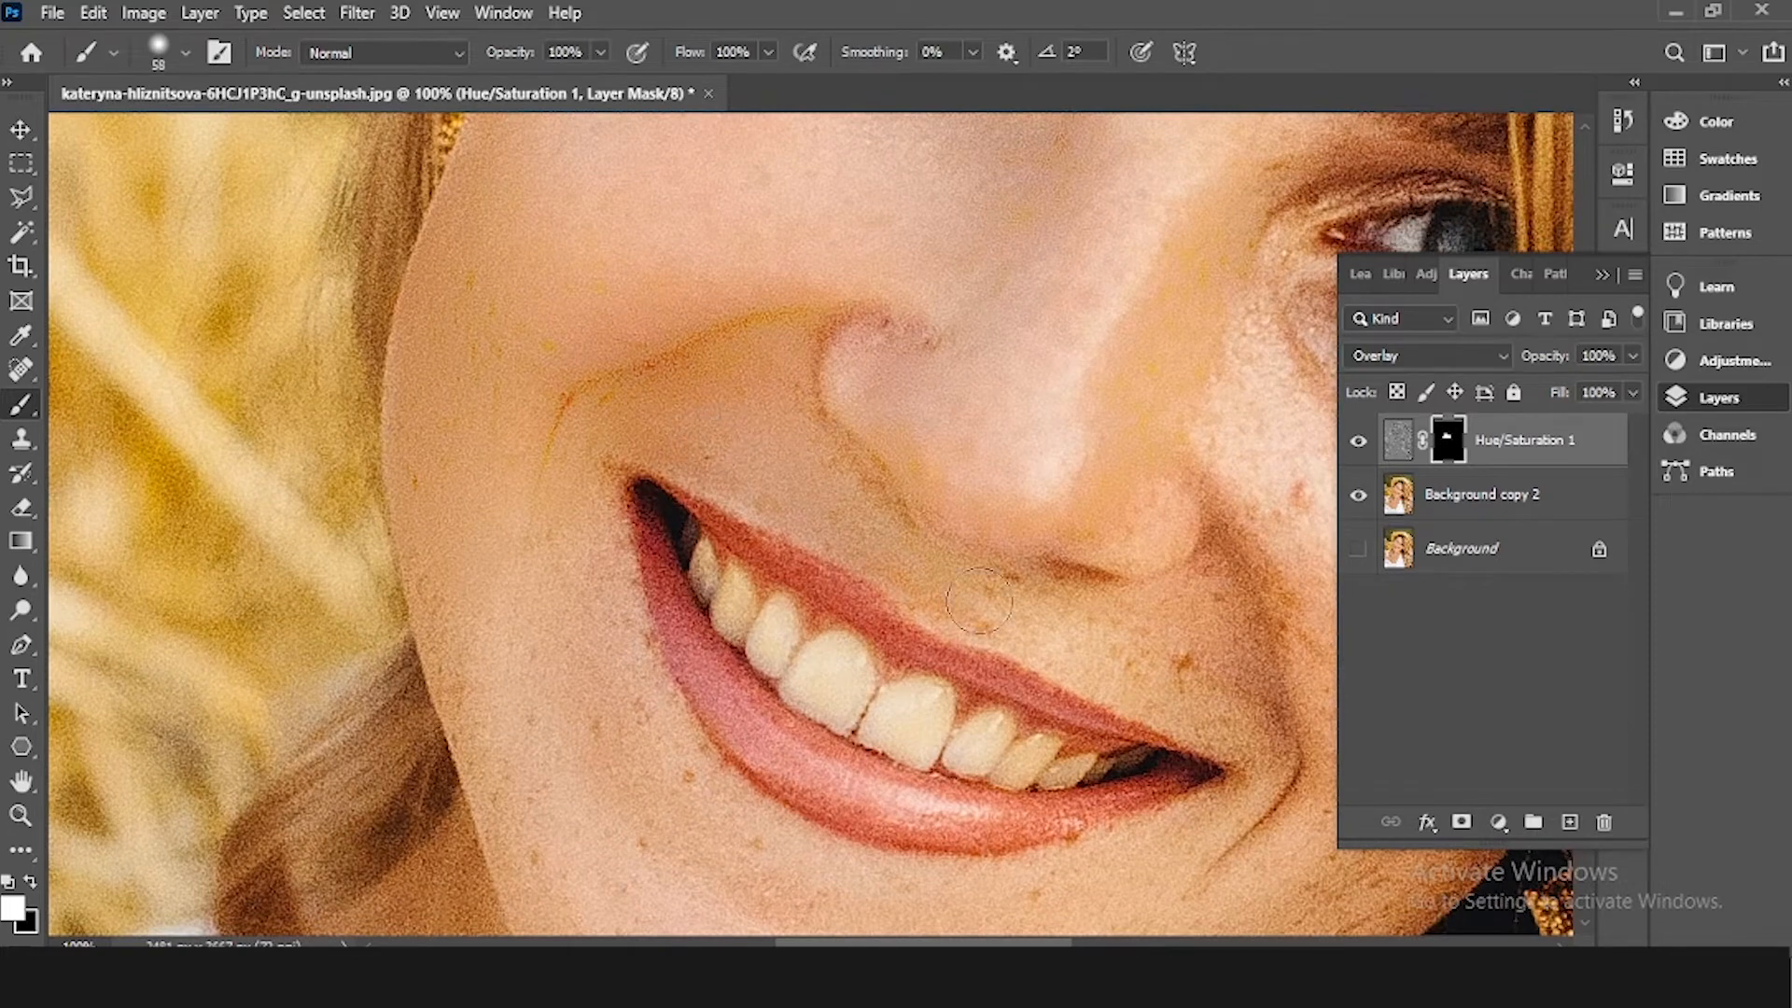
drag(979, 600, 873, 547)
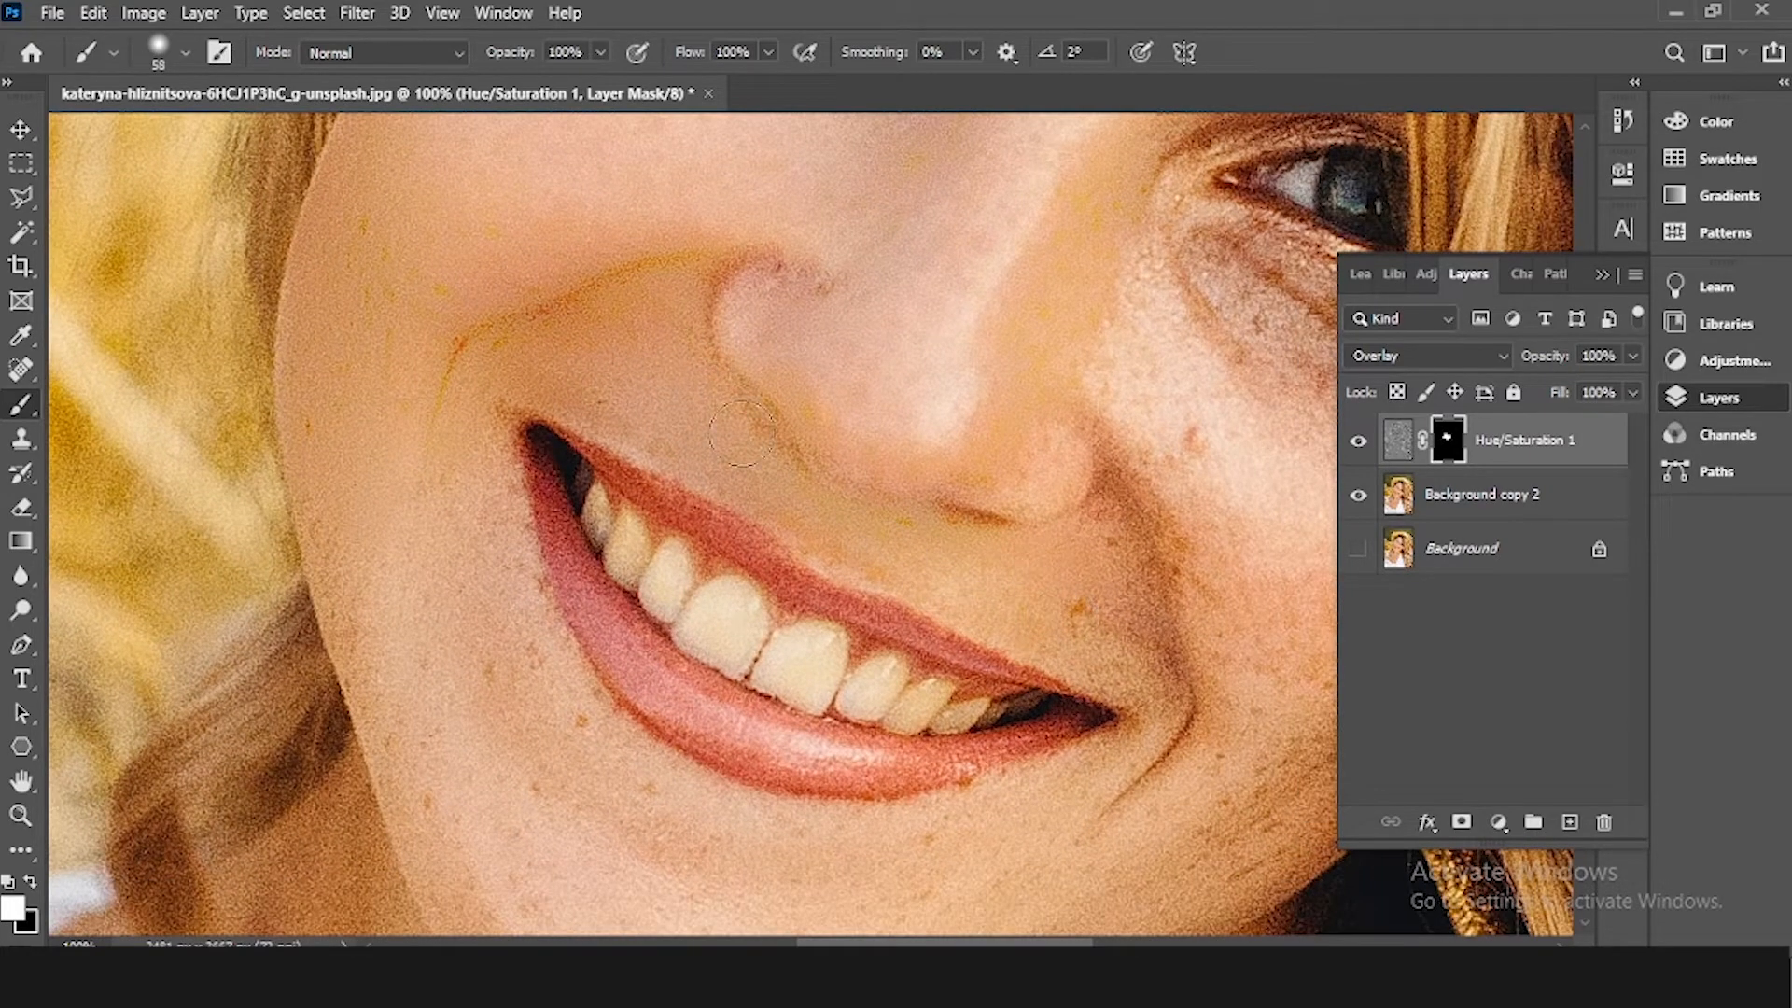
Step: Paint the mask white under the hair-side eye, across that cheek and along its smile fold
mouse_move(791, 261)
mouse_down()
mouse_move(843, 423)
mouse_move(816, 406)
mouse_up()
drag(1275, 623, 1056, 546)
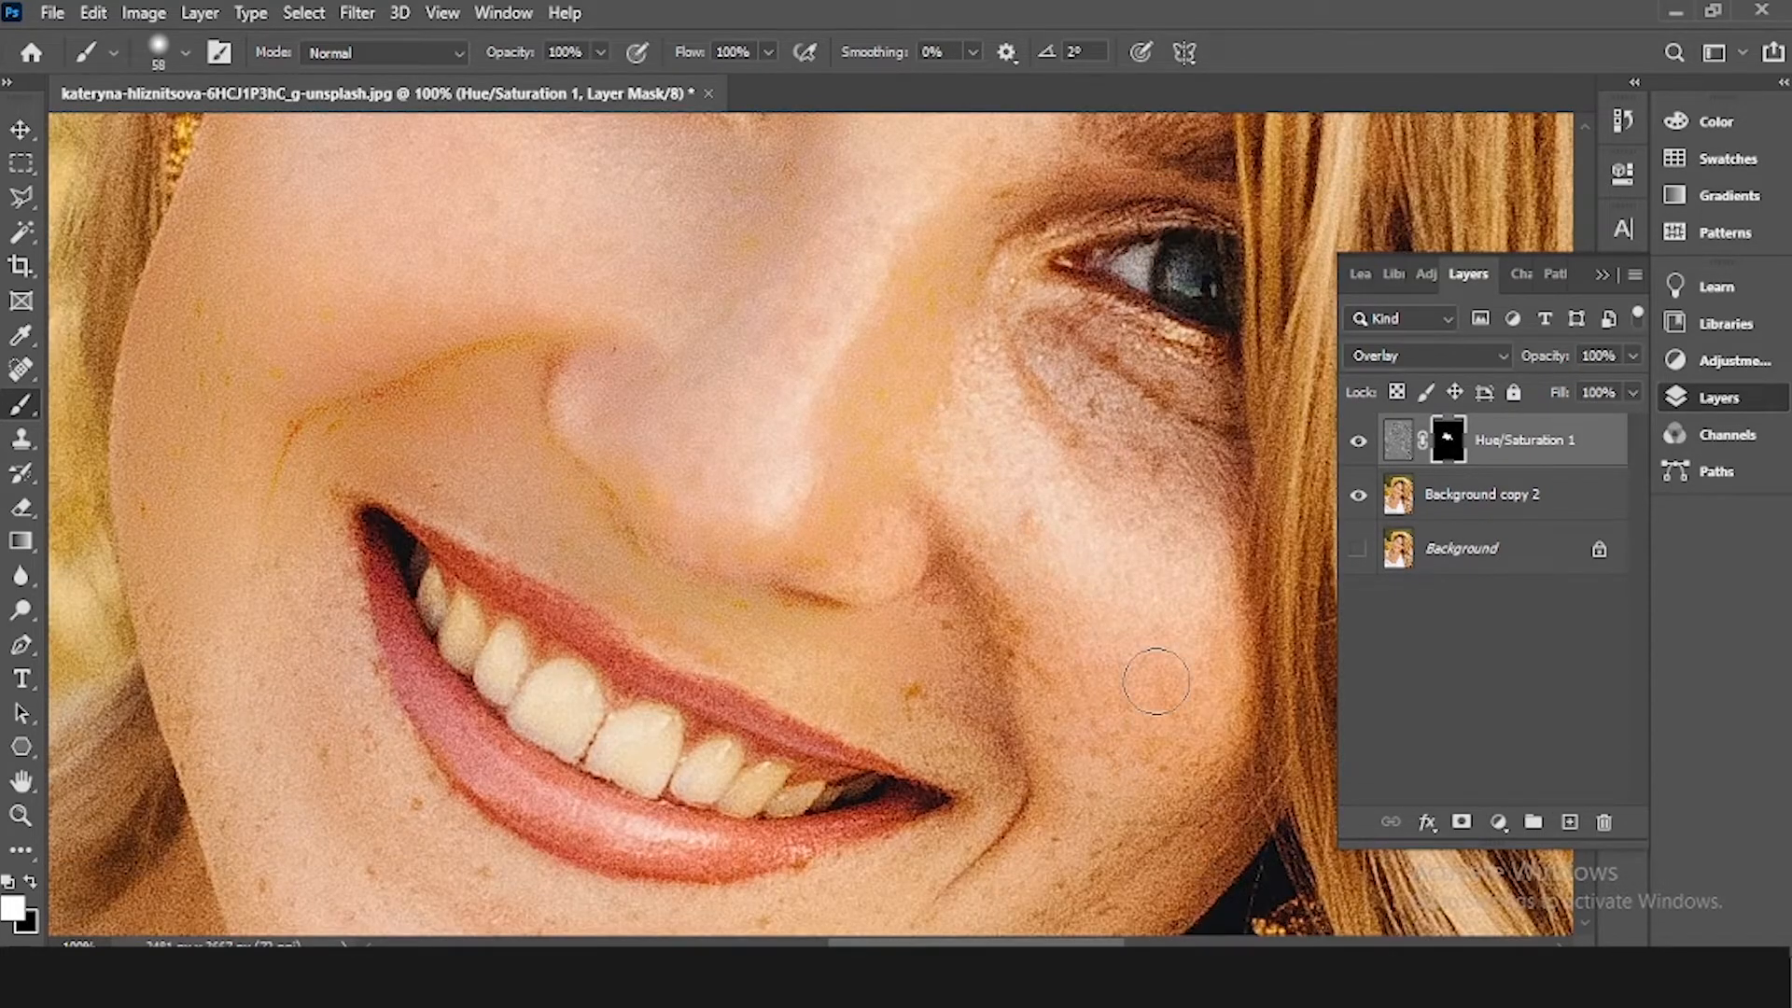
drag(954, 313, 932, 434)
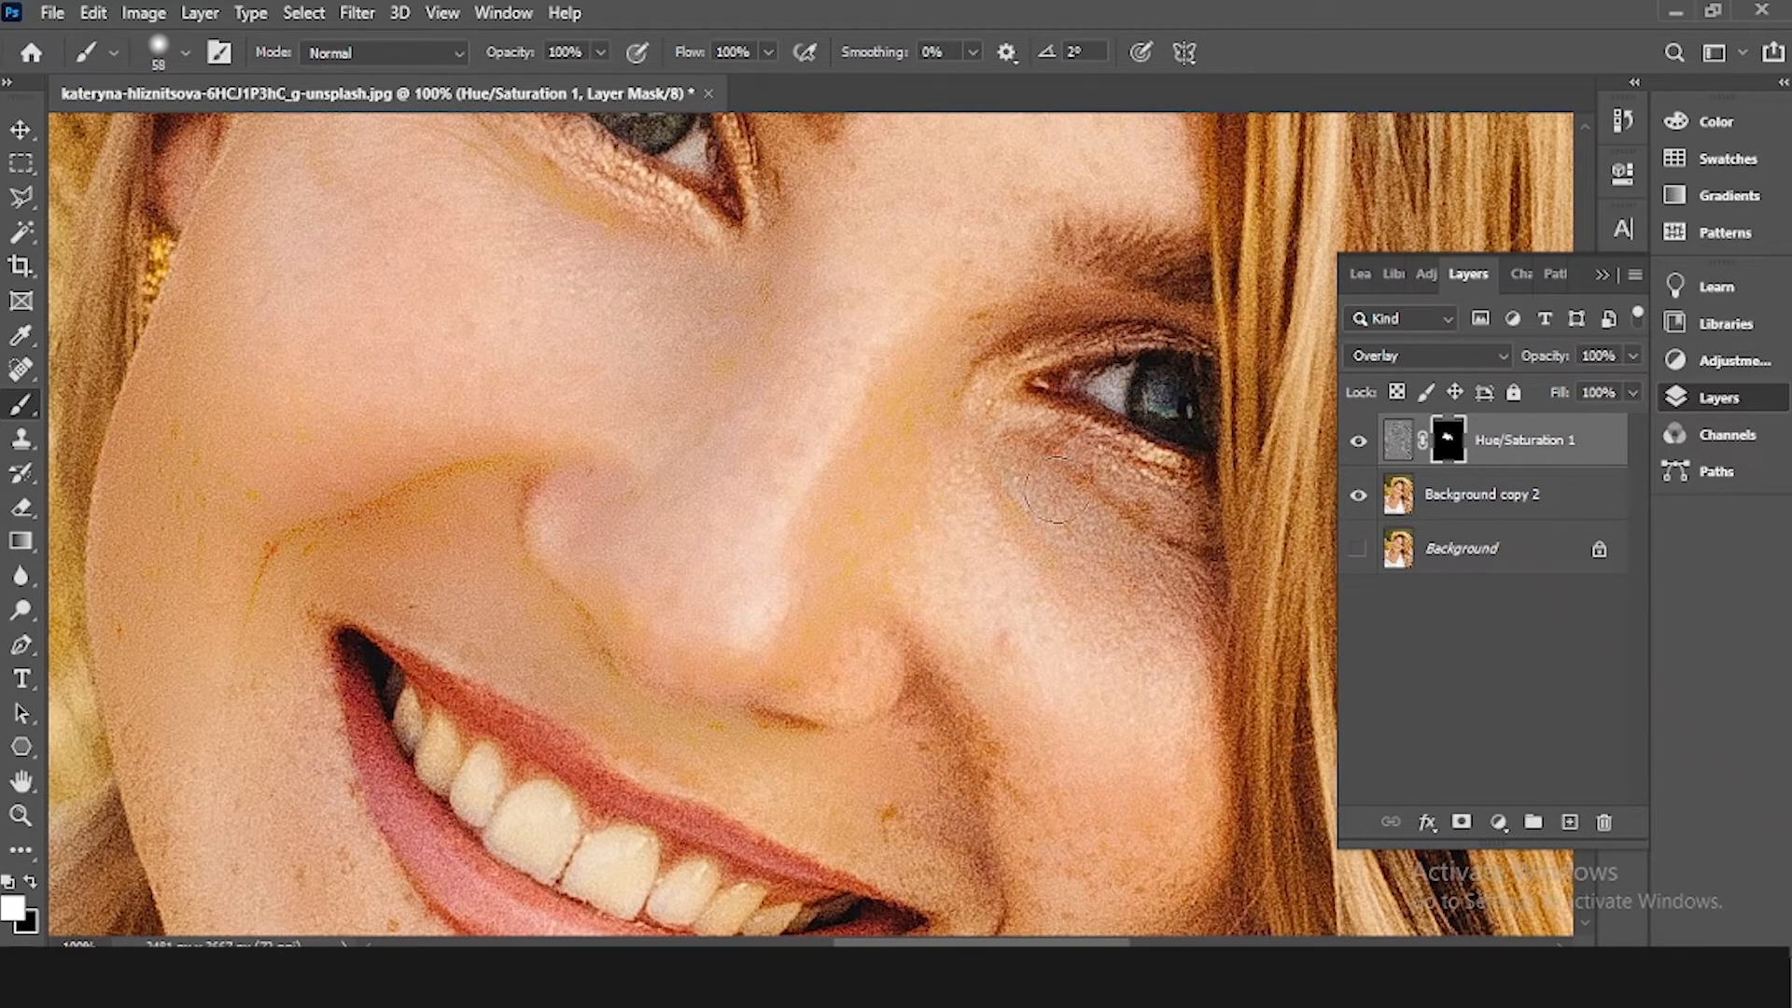
drag(1179, 812, 1217, 504)
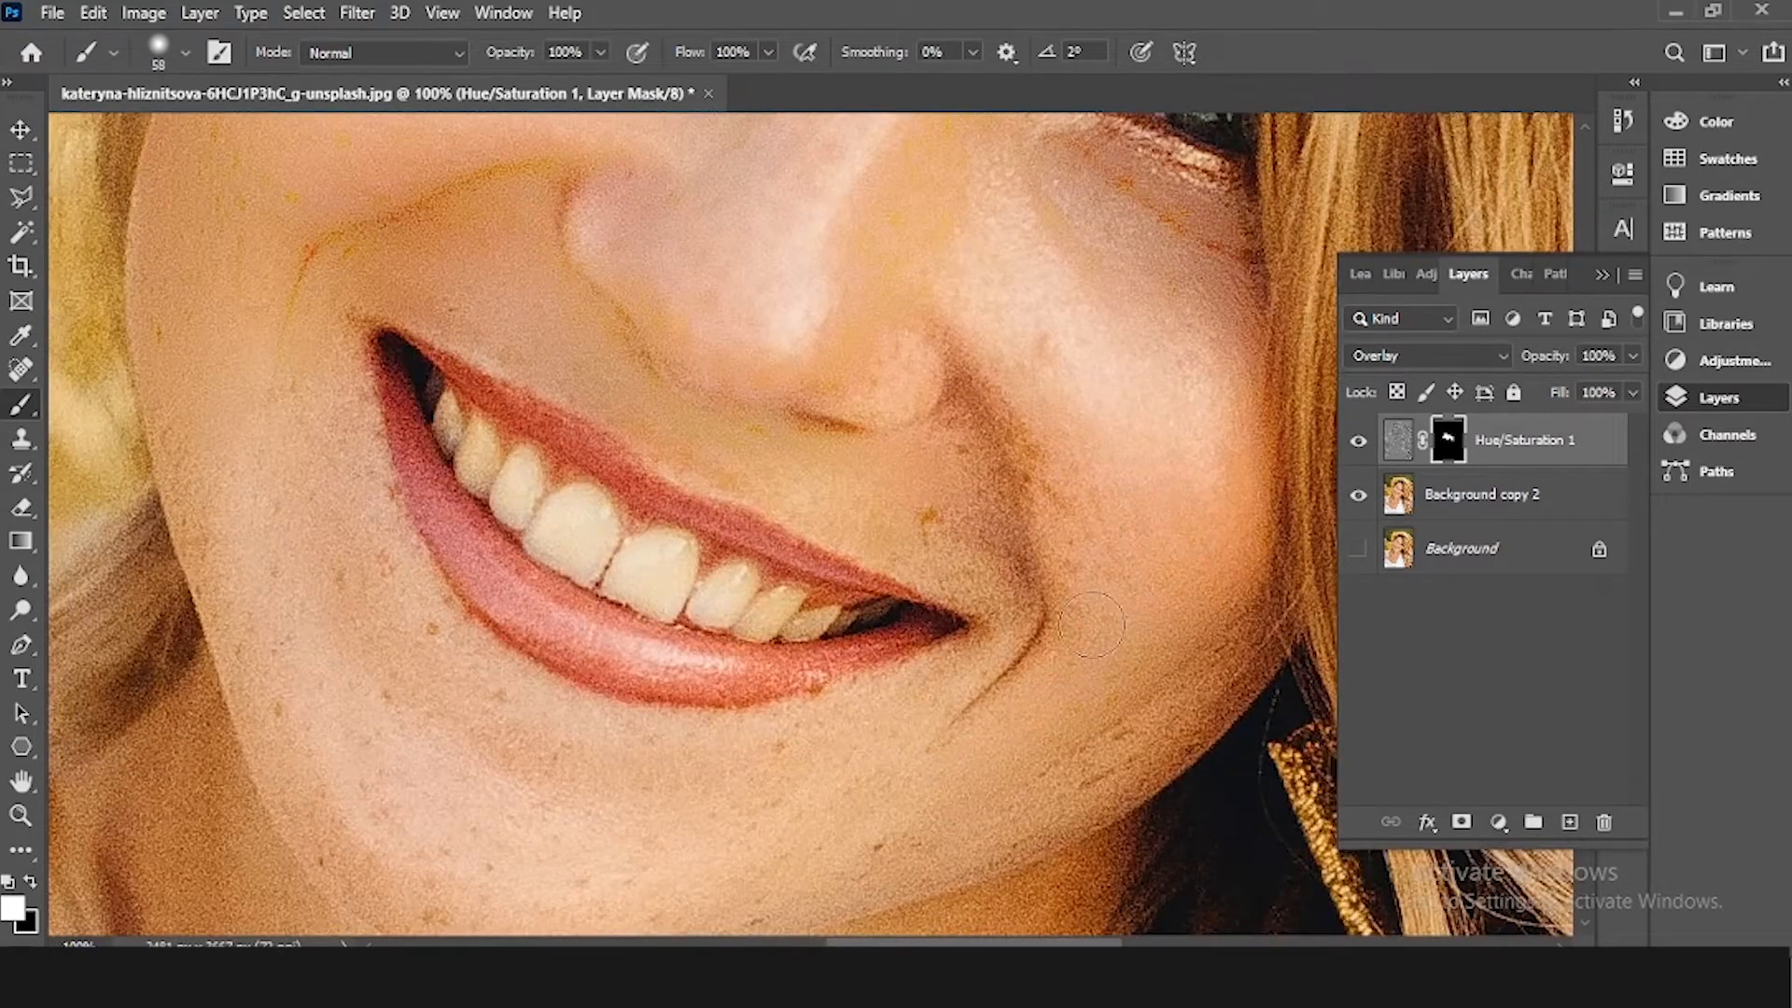
mouse_move(1067, 490)
mouse_down()
mouse_move(1081, 647)
mouse_move(1176, 459)
mouse_up()
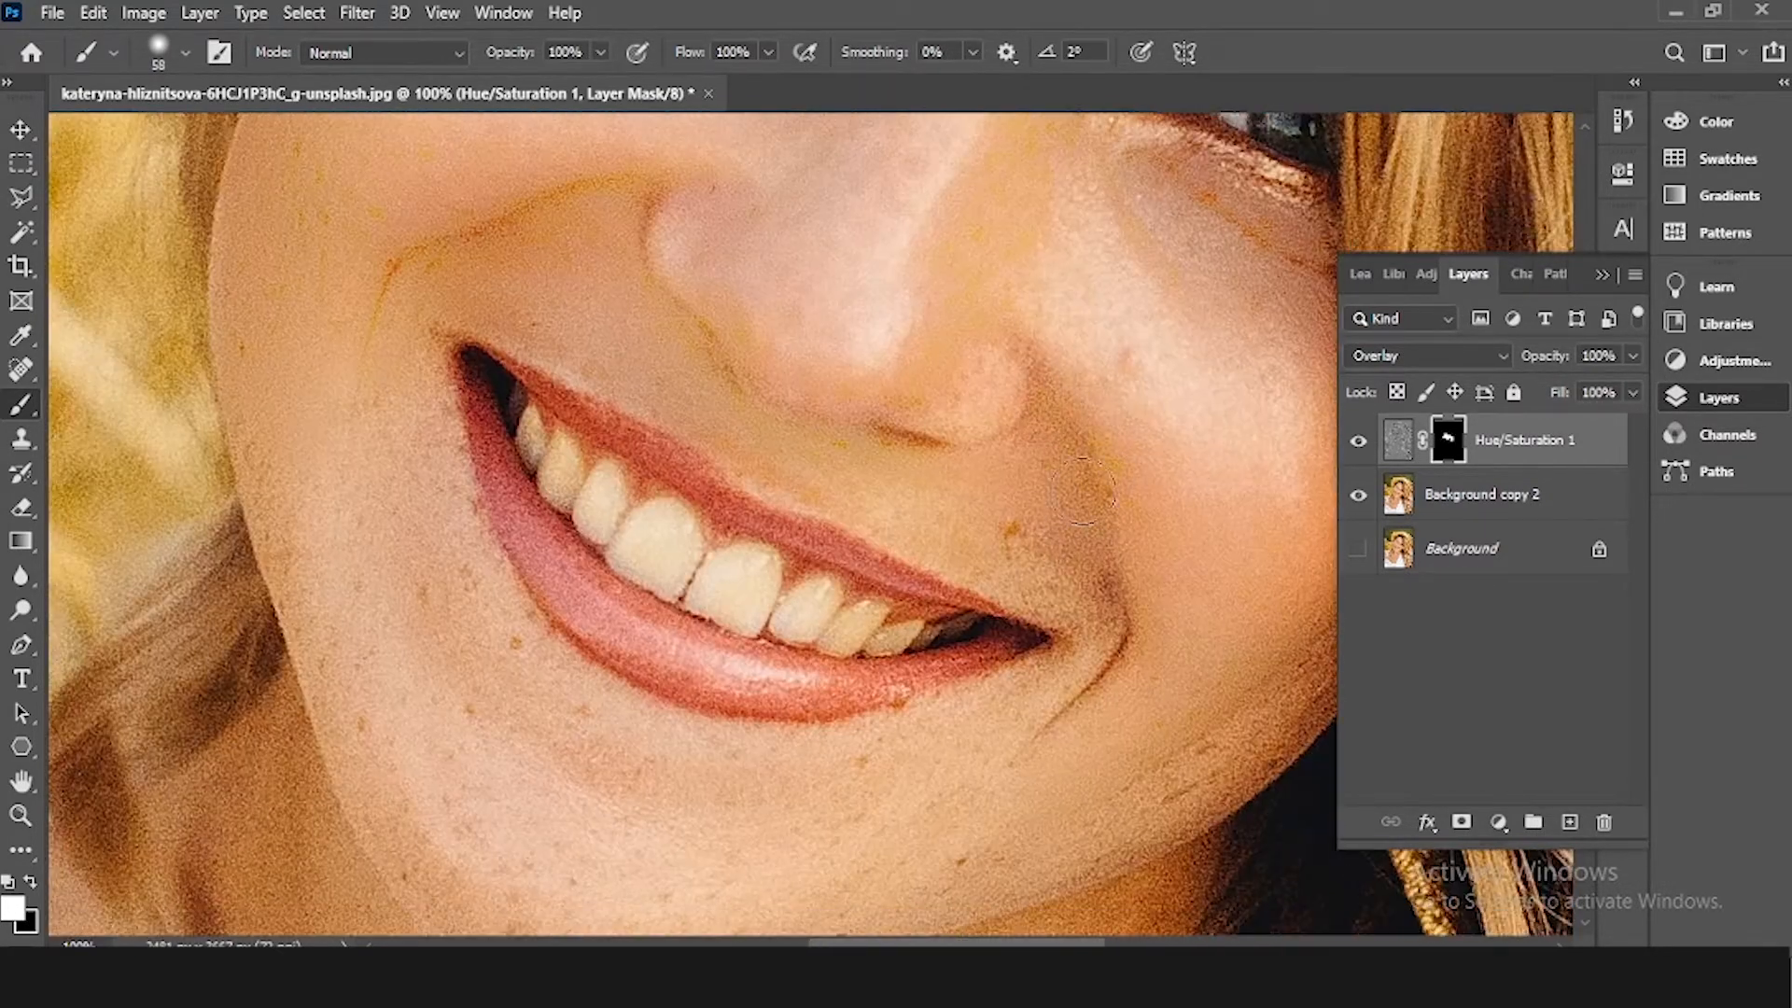
Step: Paint the mask white below the lower lip, across the chin and up the jaw beside the mouth
mouse_move(1081, 594)
mouse_down()
mouse_move(1081, 407)
mouse_move(1101, 365)
mouse_up()
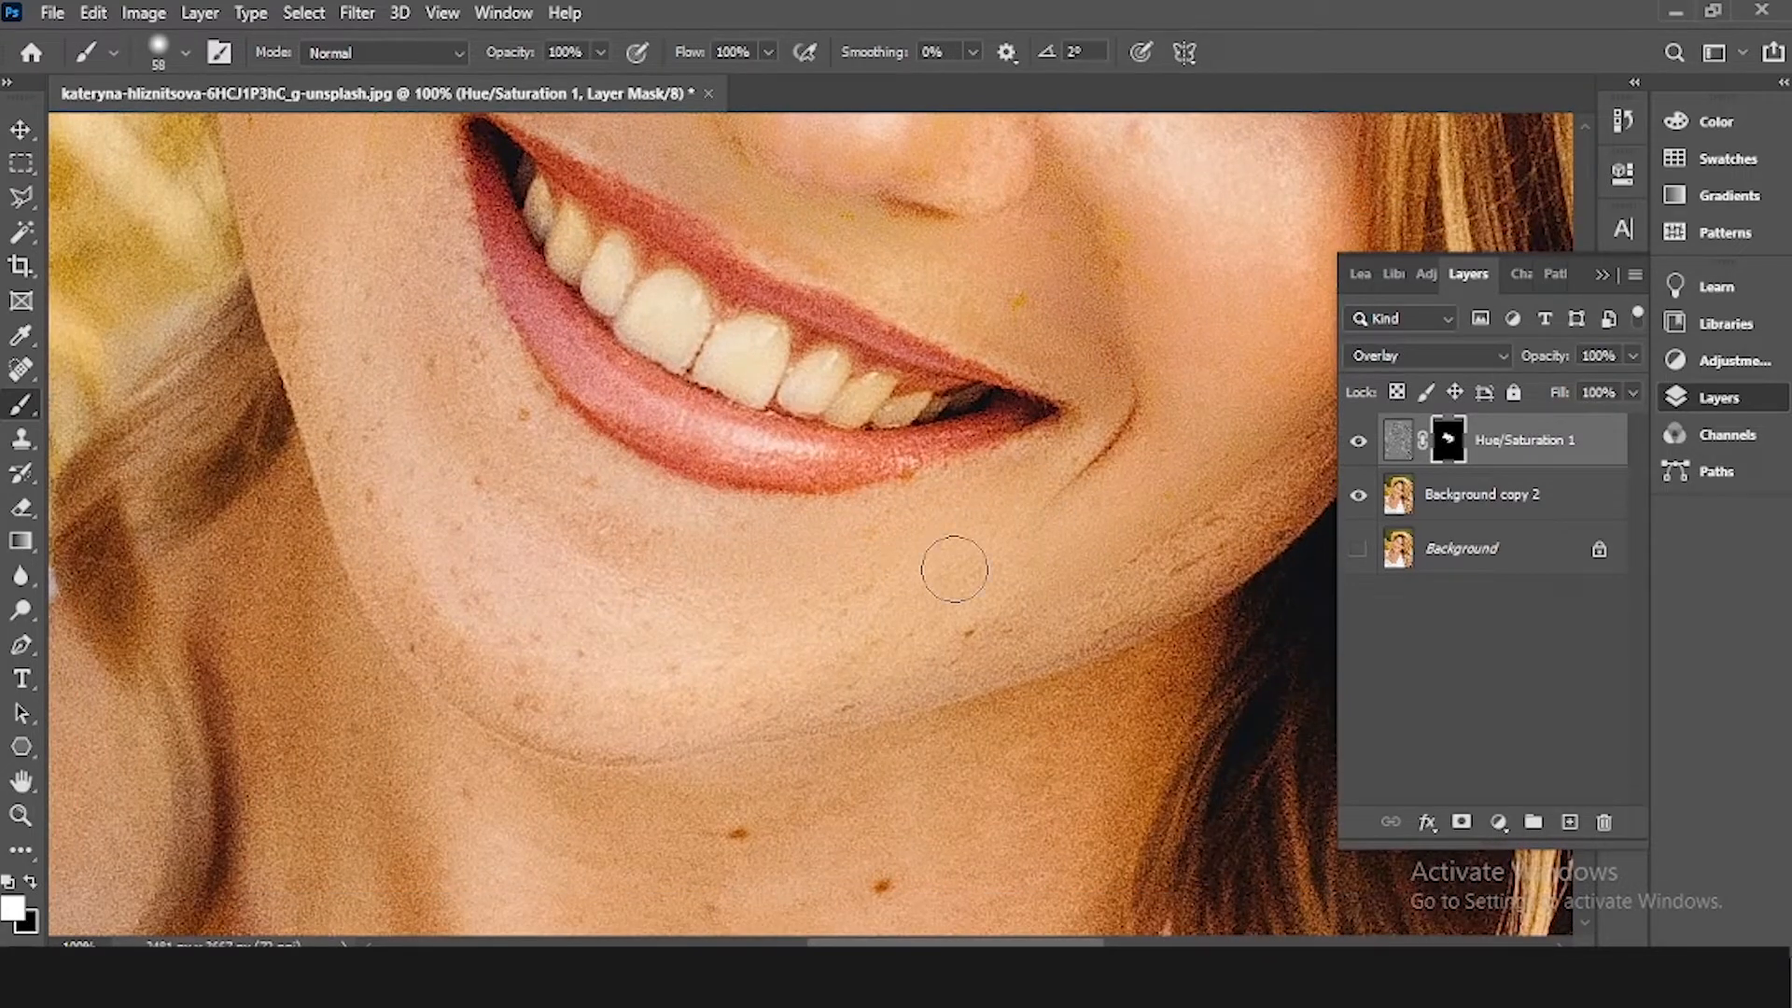
drag(965, 567, 643, 588)
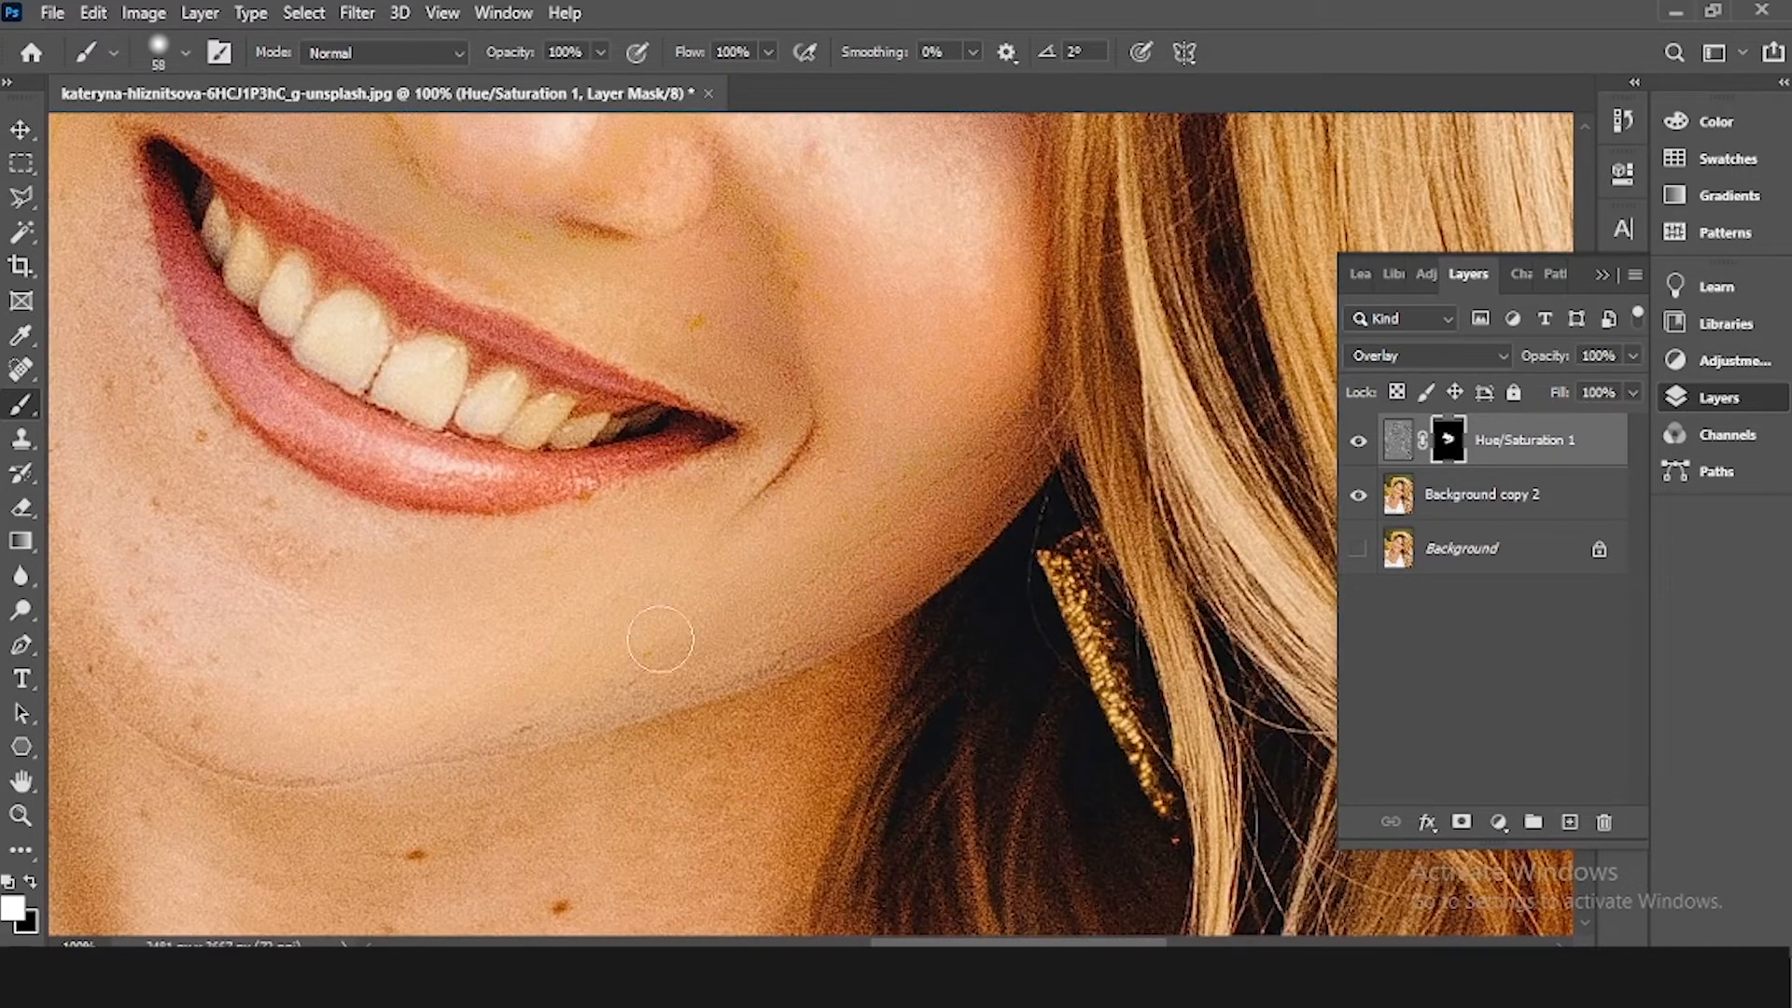
drag(54, 334, 616, 429)
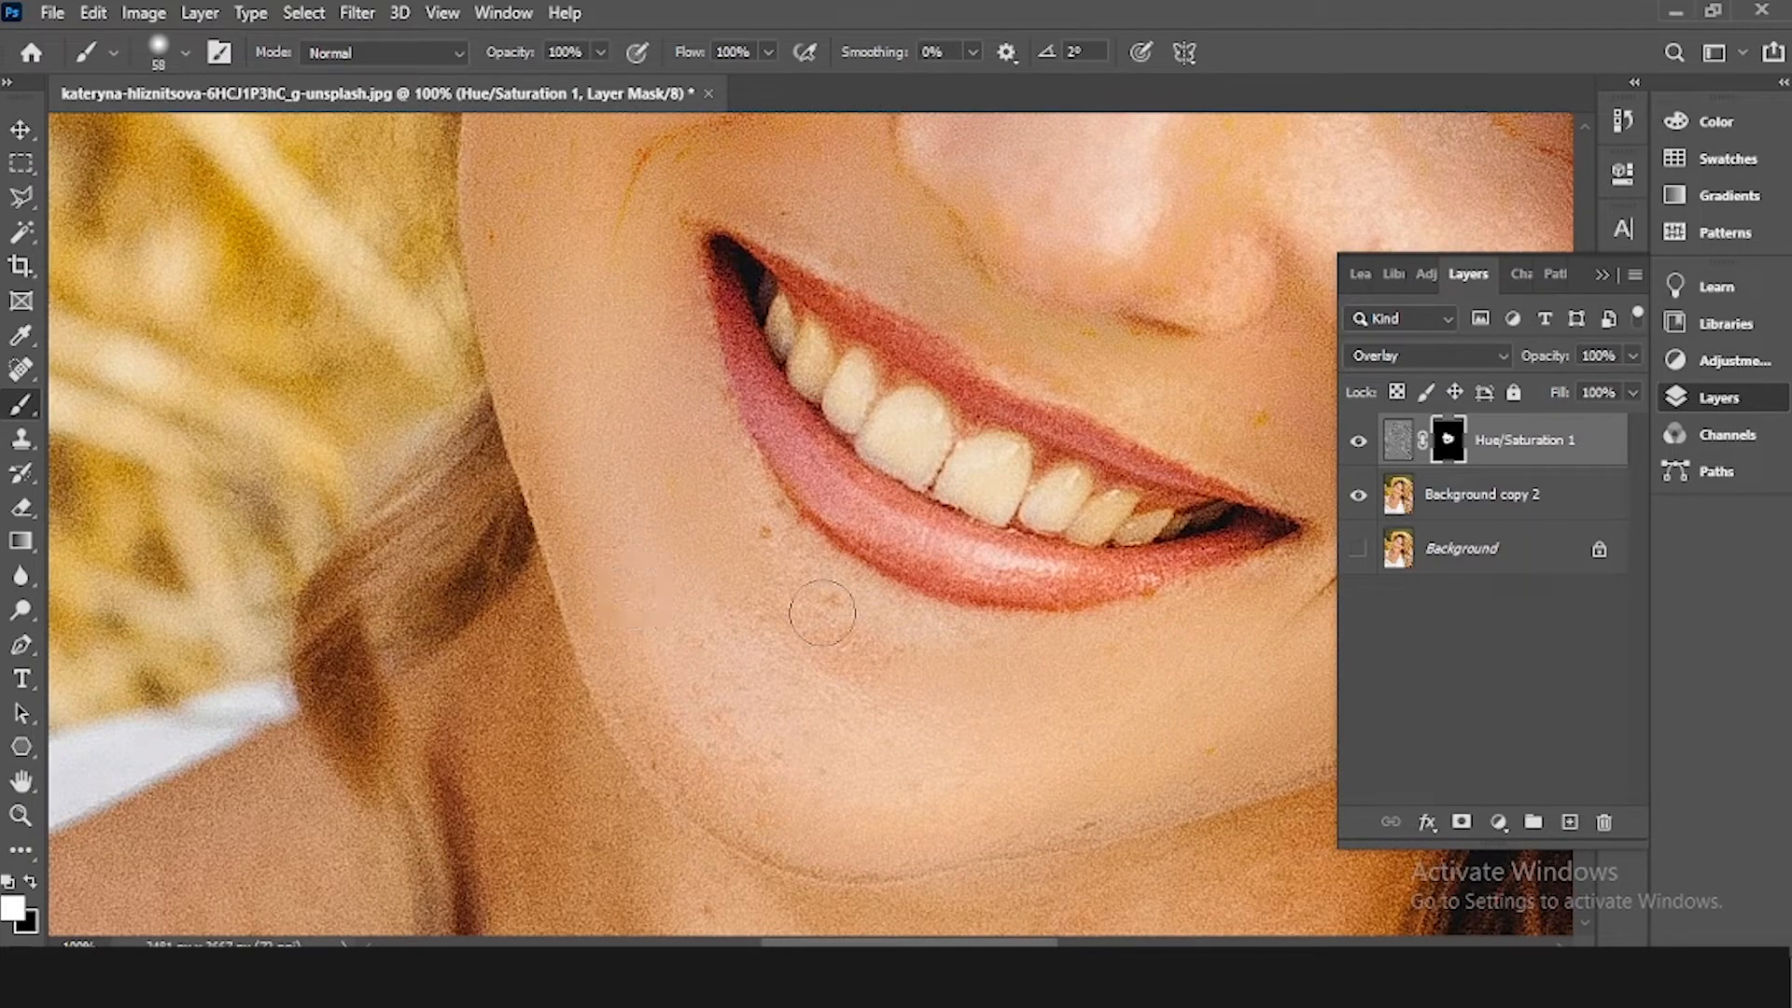
mouse_move(822, 612)
mouse_down()
mouse_move(1072, 676)
mouse_move(820, 604)
mouse_up()
mouse_move(747, 582)
mouse_down()
mouse_move(753, 634)
mouse_move(728, 397)
mouse_up()
drag(695, 524, 869, 848)
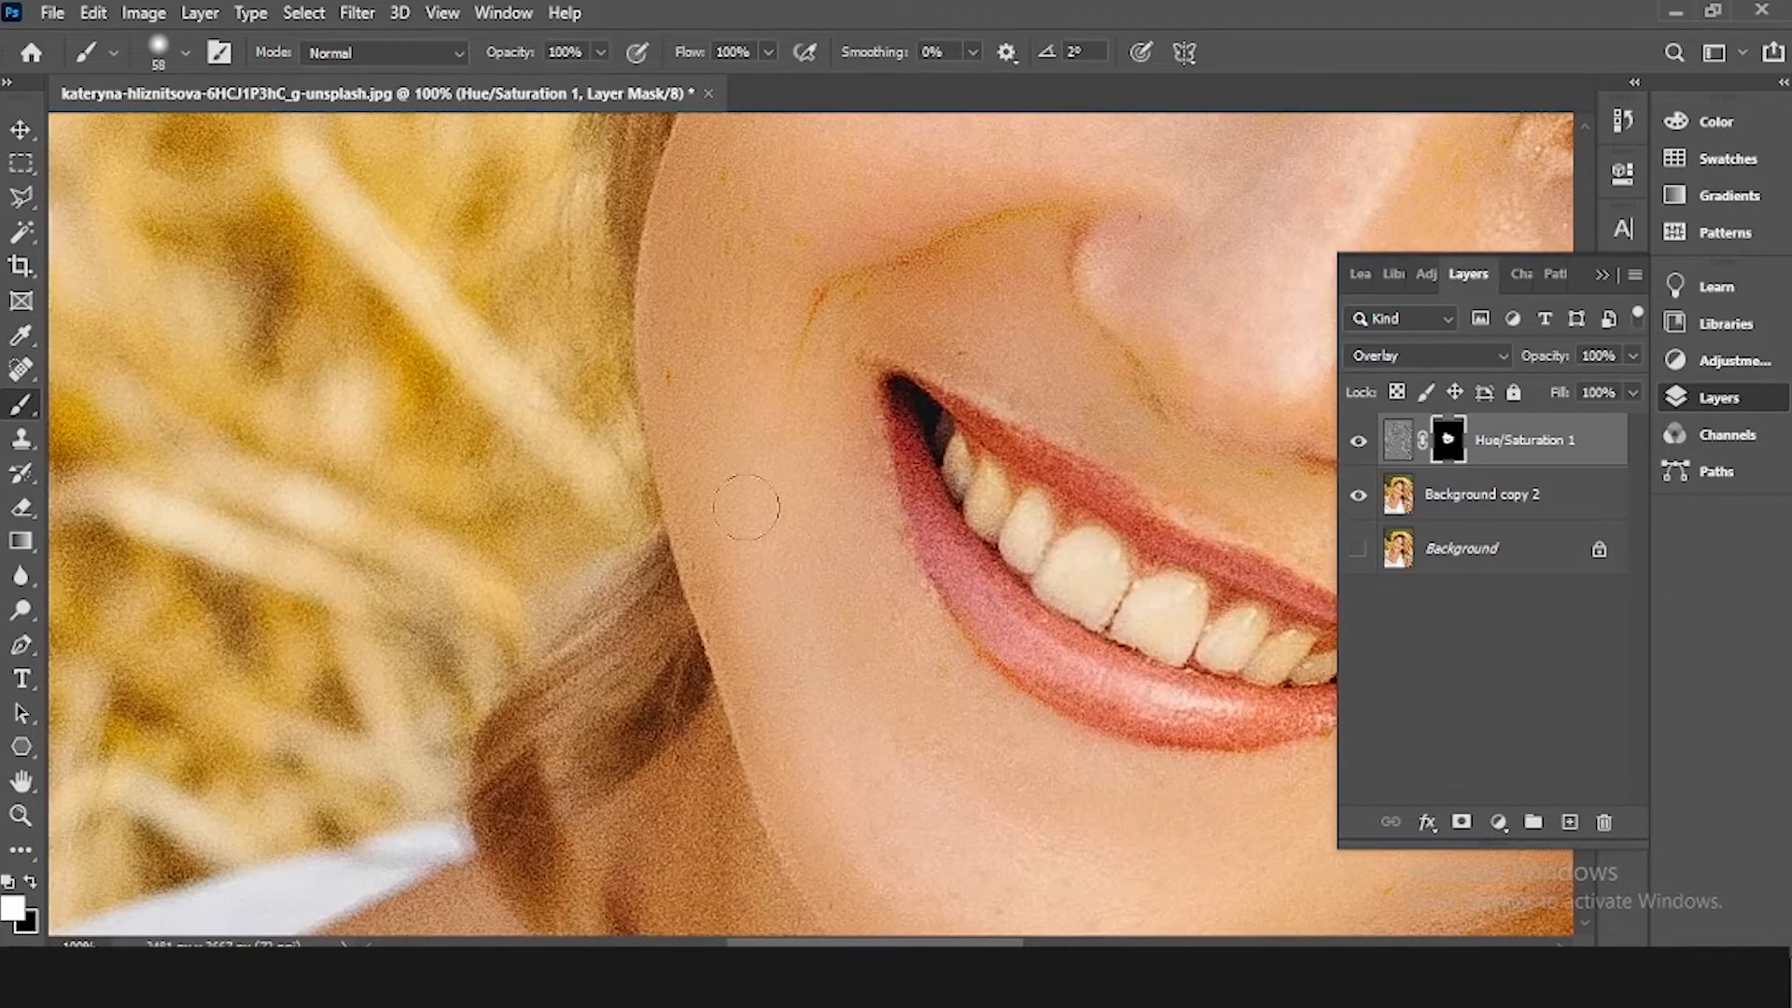
drag(694, 300, 741, 600)
drag(877, 497, 681, 777)
Step: Paint the mask white over the skin between the eyebrows
drag(1113, 284, 778, 527)
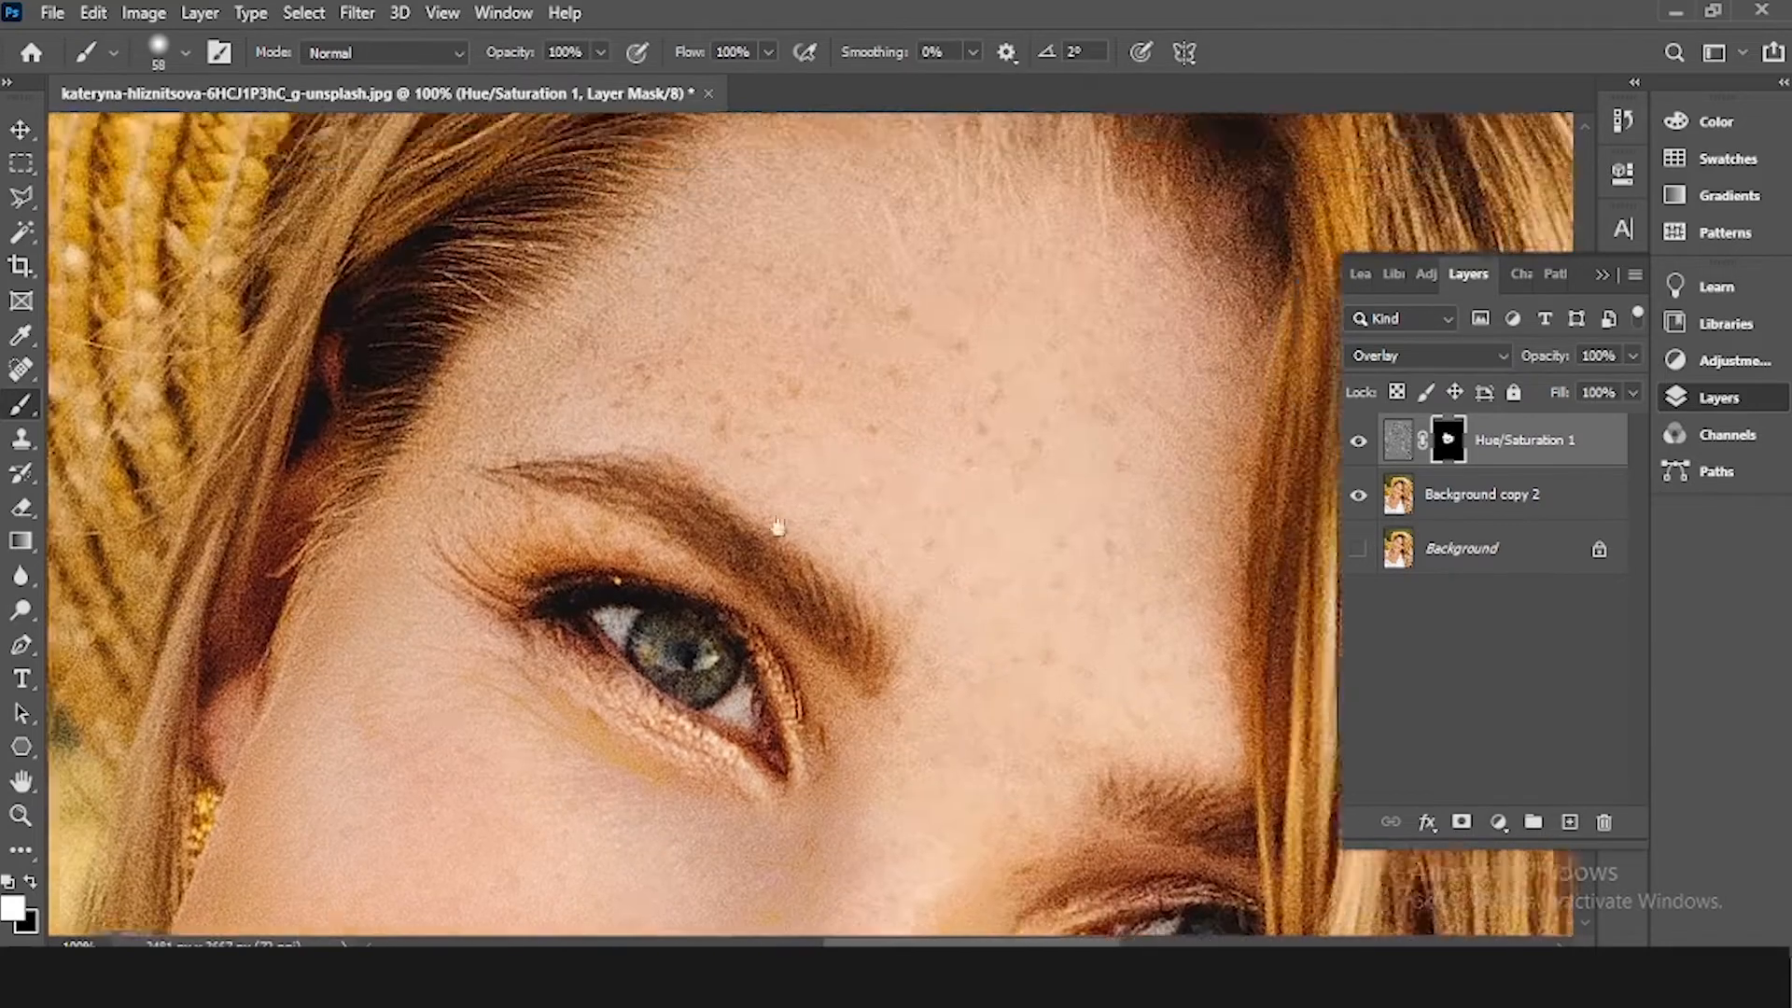
drag(989, 618, 862, 371)
drag(857, 634, 843, 665)
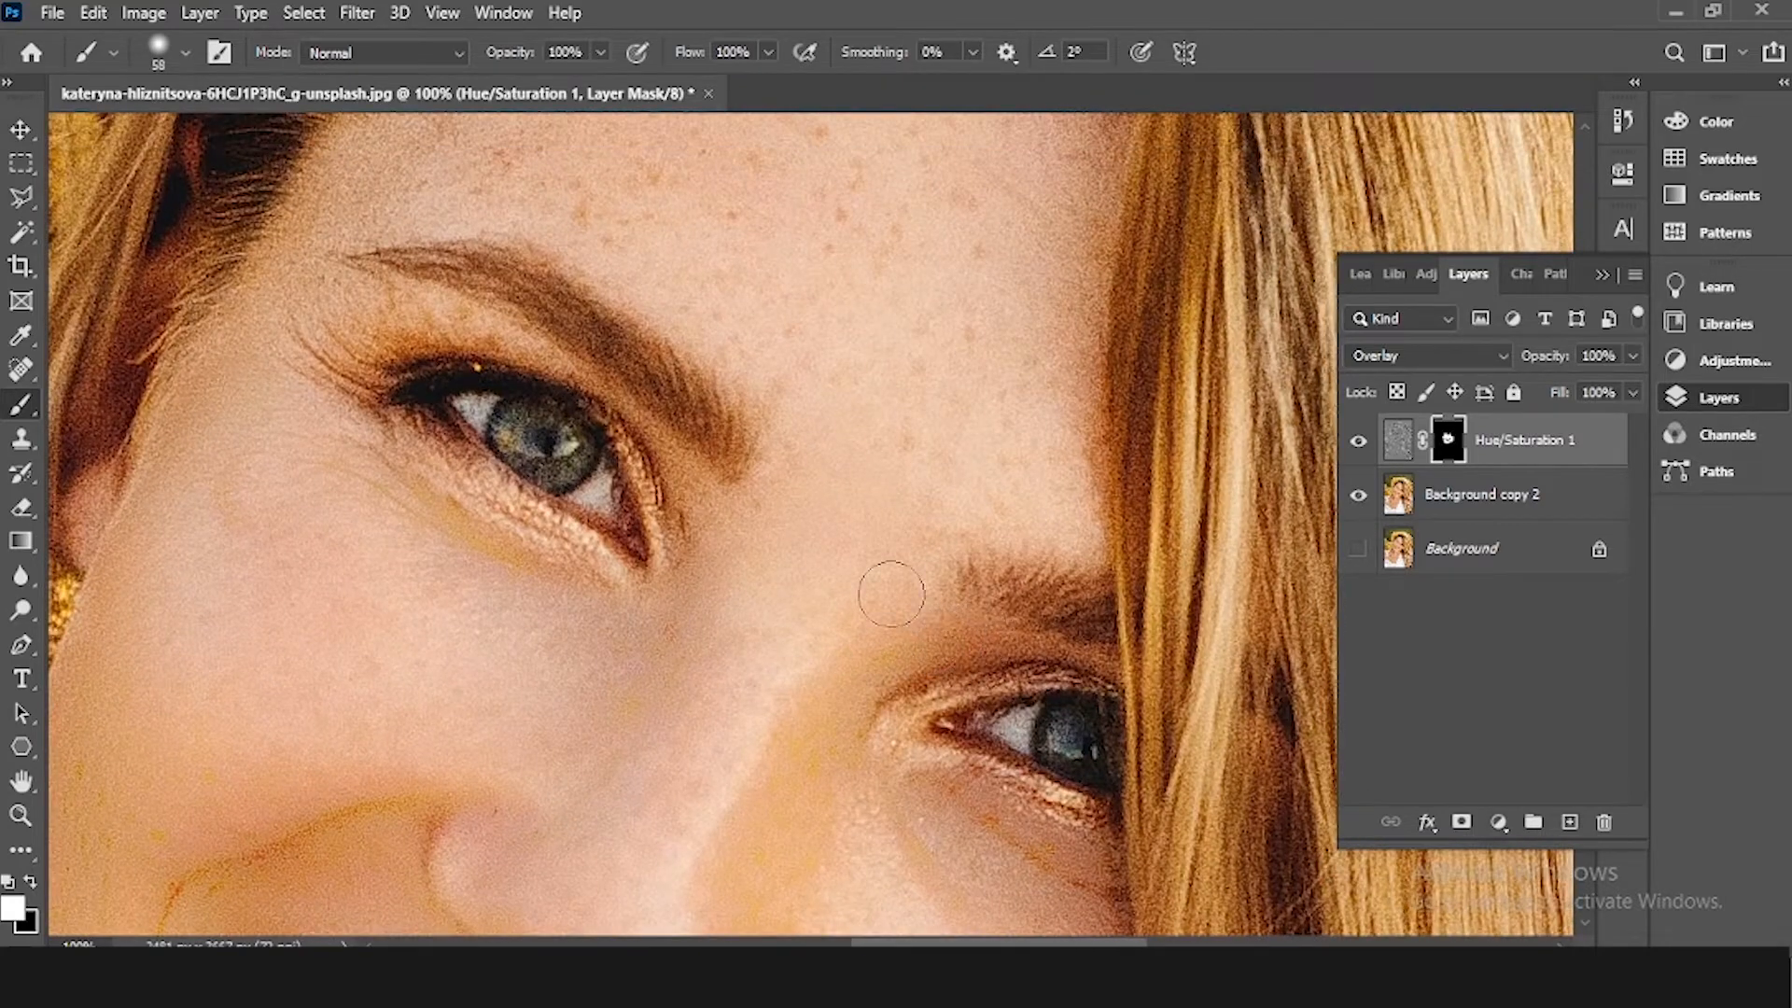
Step: Enlarge the brush and paint the mask white across the freckled forehead
drag(724, 550, 725, 808)
right_click(768, 422)
click(976, 494)
click(805, 318)
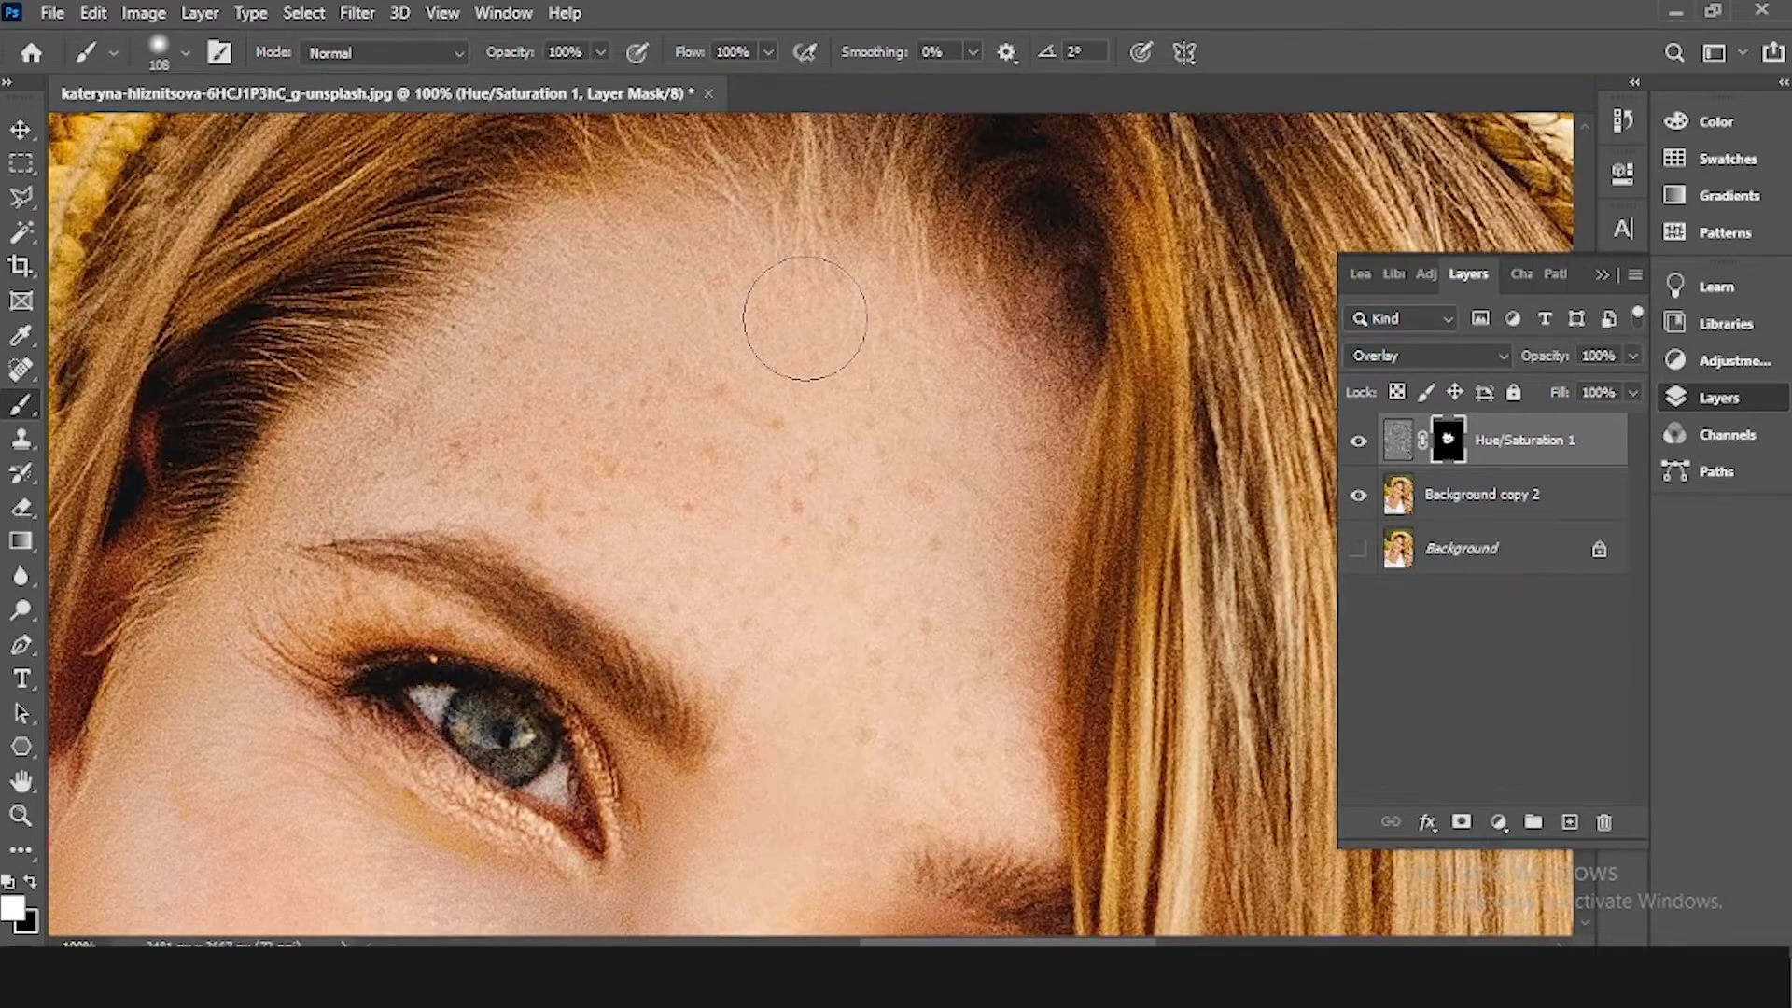
mouse_move(805, 318)
mouse_down()
mouse_move(524, 350)
mouse_move(882, 508)
mouse_move(972, 366)
mouse_move(978, 537)
mouse_move(950, 729)
mouse_move(893, 655)
mouse_move(797, 632)
mouse_move(611, 504)
mouse_up()
mouse_move(795, 902)
mouse_down()
mouse_move(800, 436)
mouse_move(889, 450)
mouse_up()
Step: Set the brush size to 59 px and paint the mask white on the skin around the eyebrows and eyes
right_click(840, 408)
click(1049, 467)
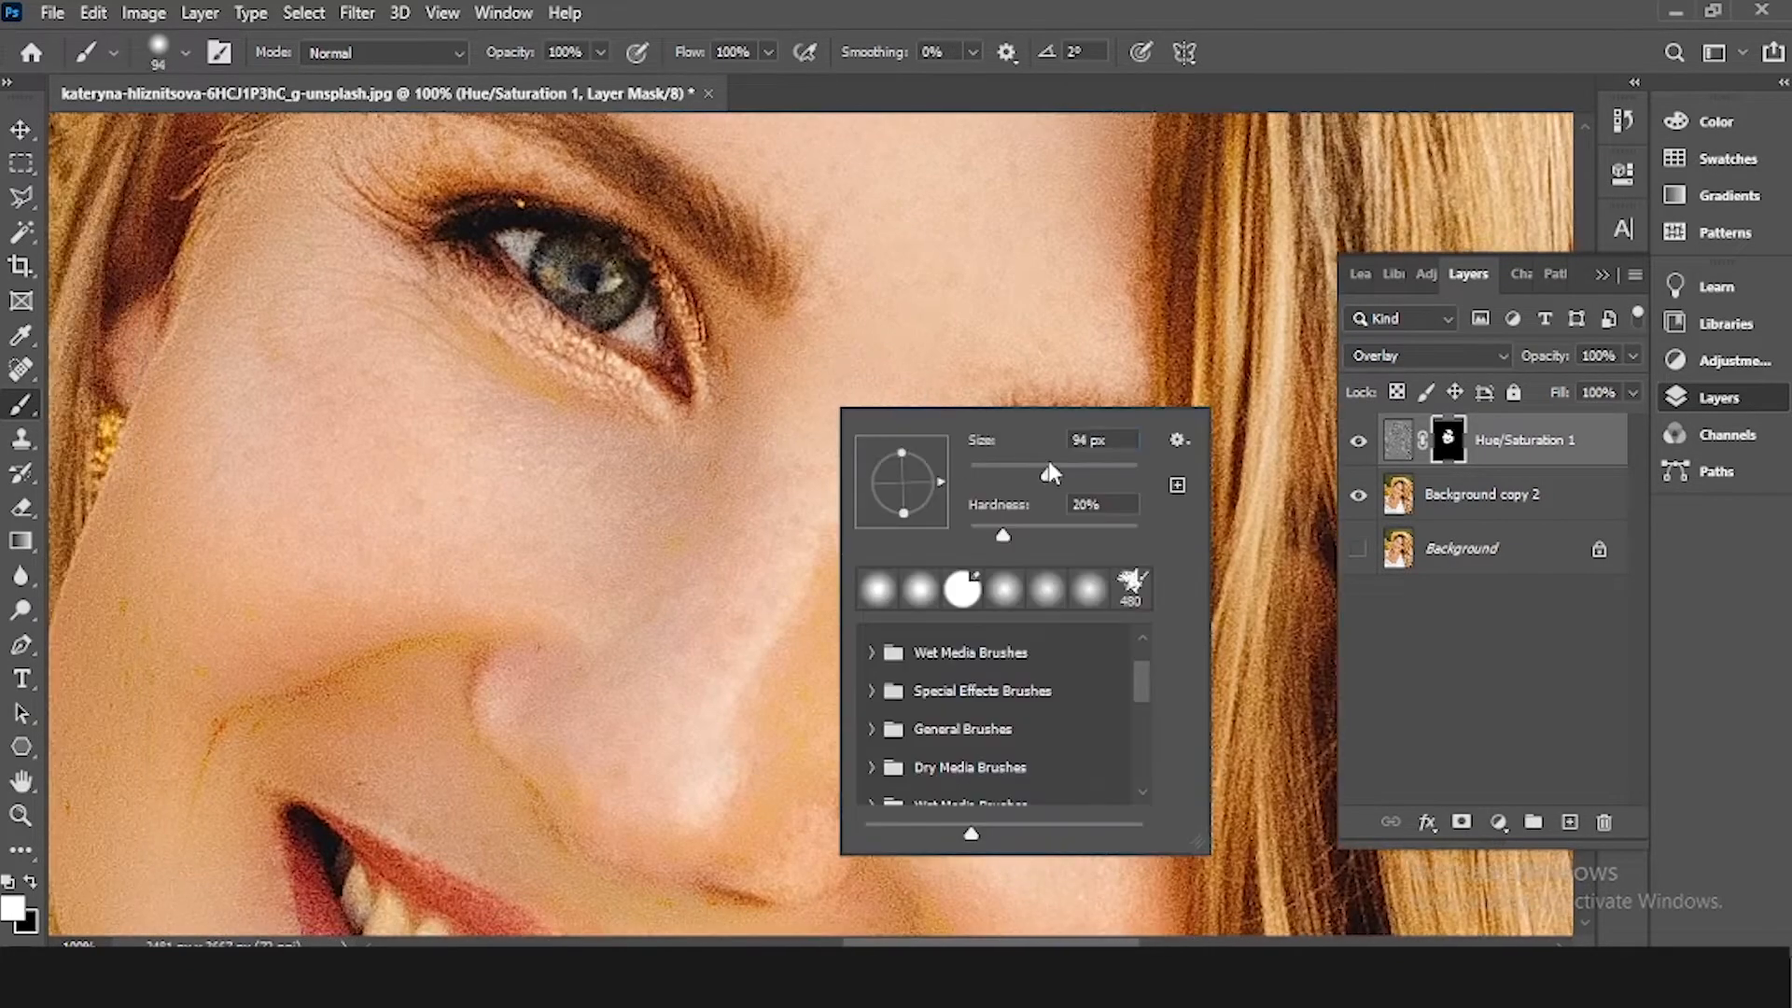
drag(1049, 469, 1025, 470)
click(969, 322)
drag(1120, 320, 900, 392)
drag(941, 187, 878, 562)
drag(808, 690, 871, 443)
drag(329, 414, 642, 490)
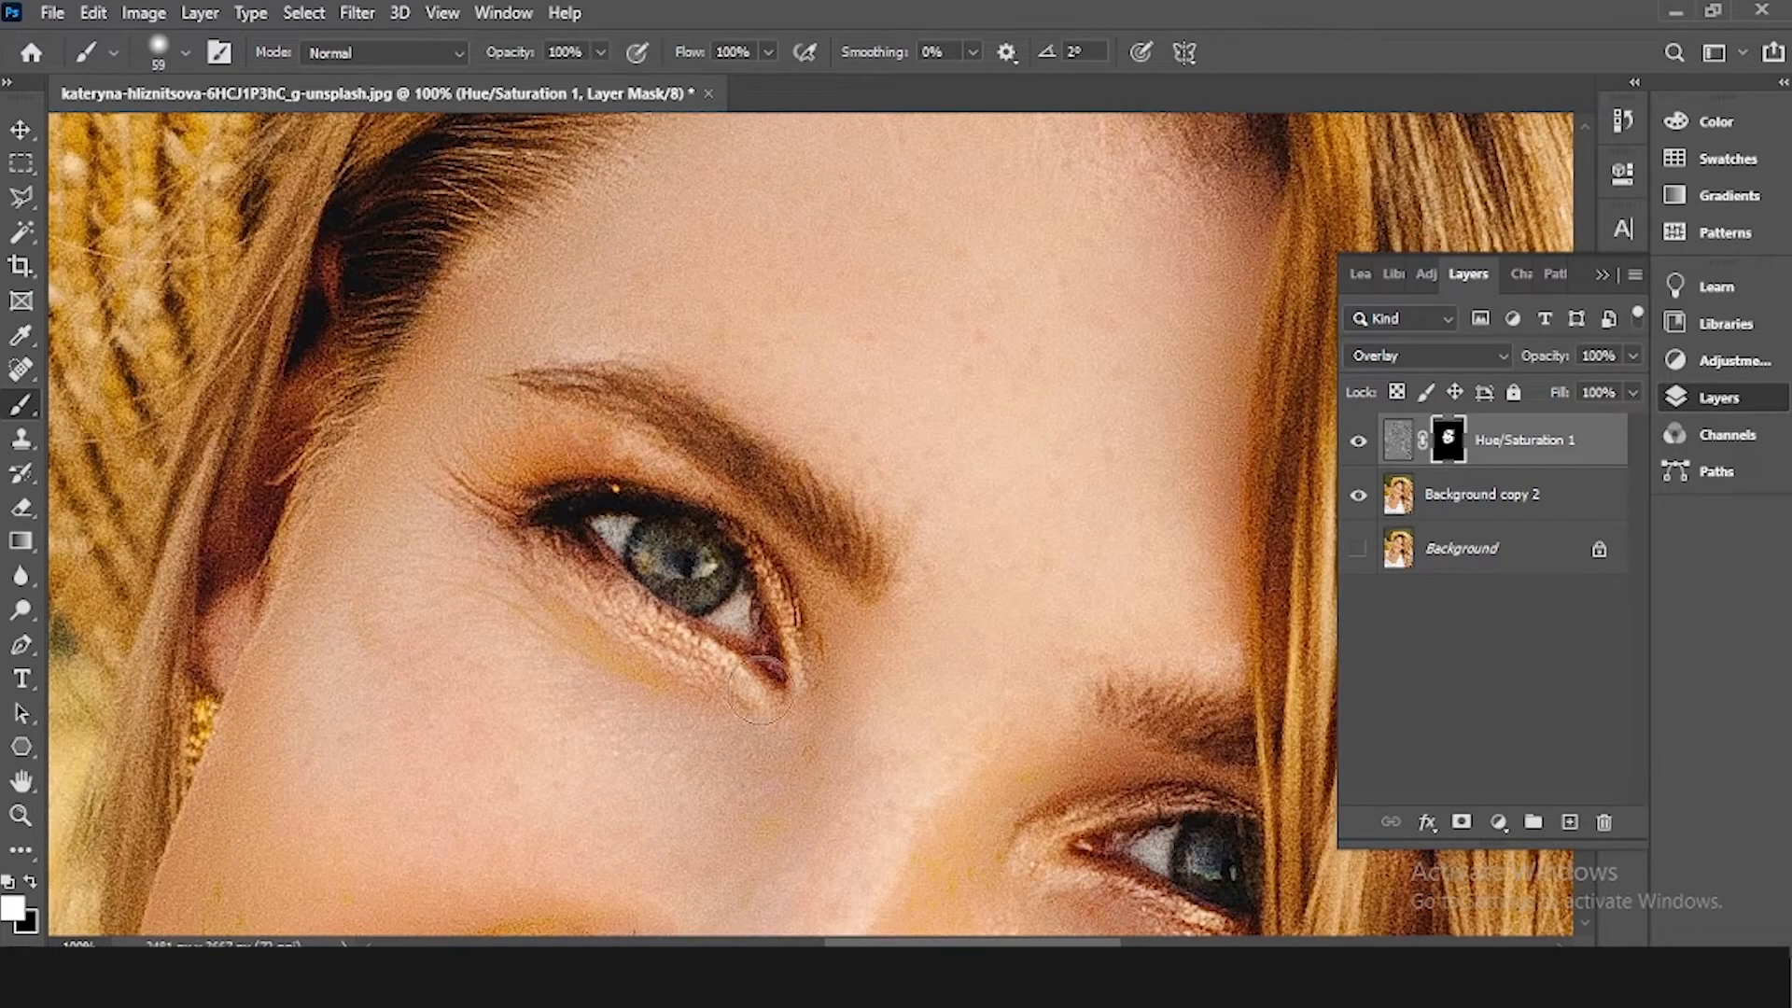
Step: Paint the mask white along the jawline and chin edge near the dangling earring
mouse_move(900, 613)
mouse_down()
mouse_move(933, 319)
mouse_move(546, 142)
mouse_up()
drag(747, 649, 587, 308)
drag(485, 756, 560, 600)
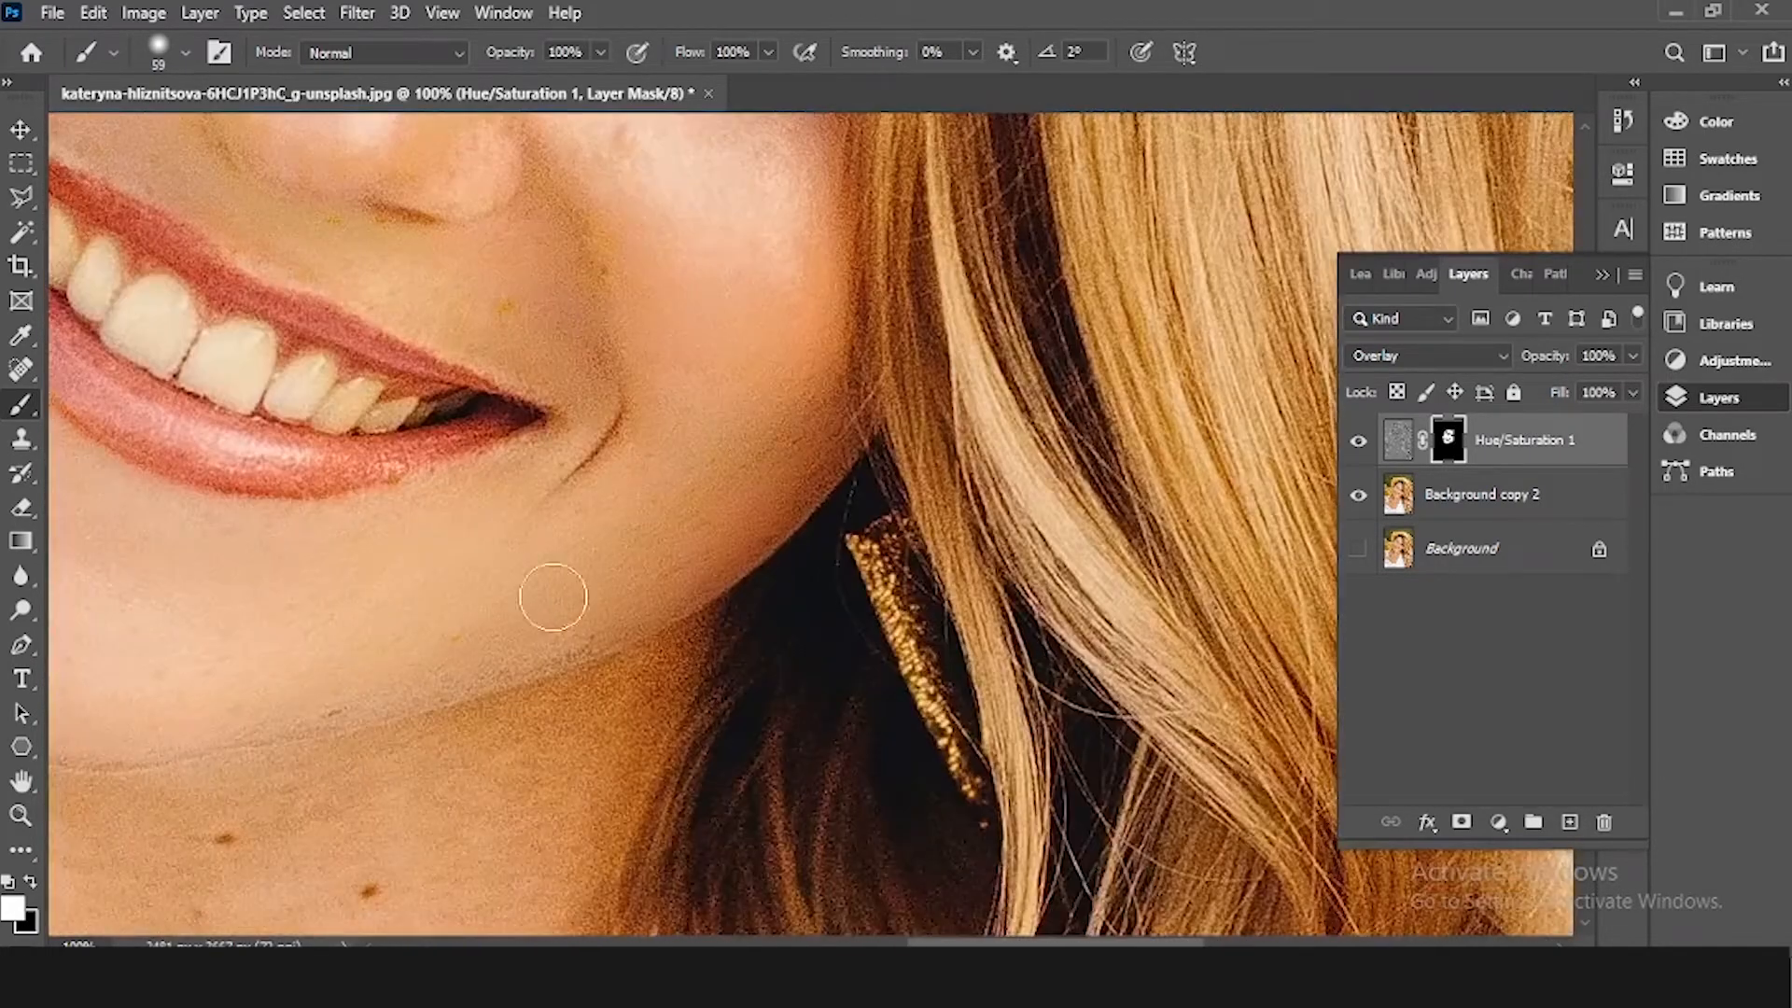
mouse_move(413, 261)
mouse_down()
mouse_move(431, 420)
mouse_move(697, 607)
mouse_up()
mouse_move(226, 929)
mouse_down()
mouse_move(532, 591)
mouse_move(468, 348)
mouse_up()
Step: Set the brush size to 149 px and paint the mask white over the neck and upper chest
right_click(698, 511)
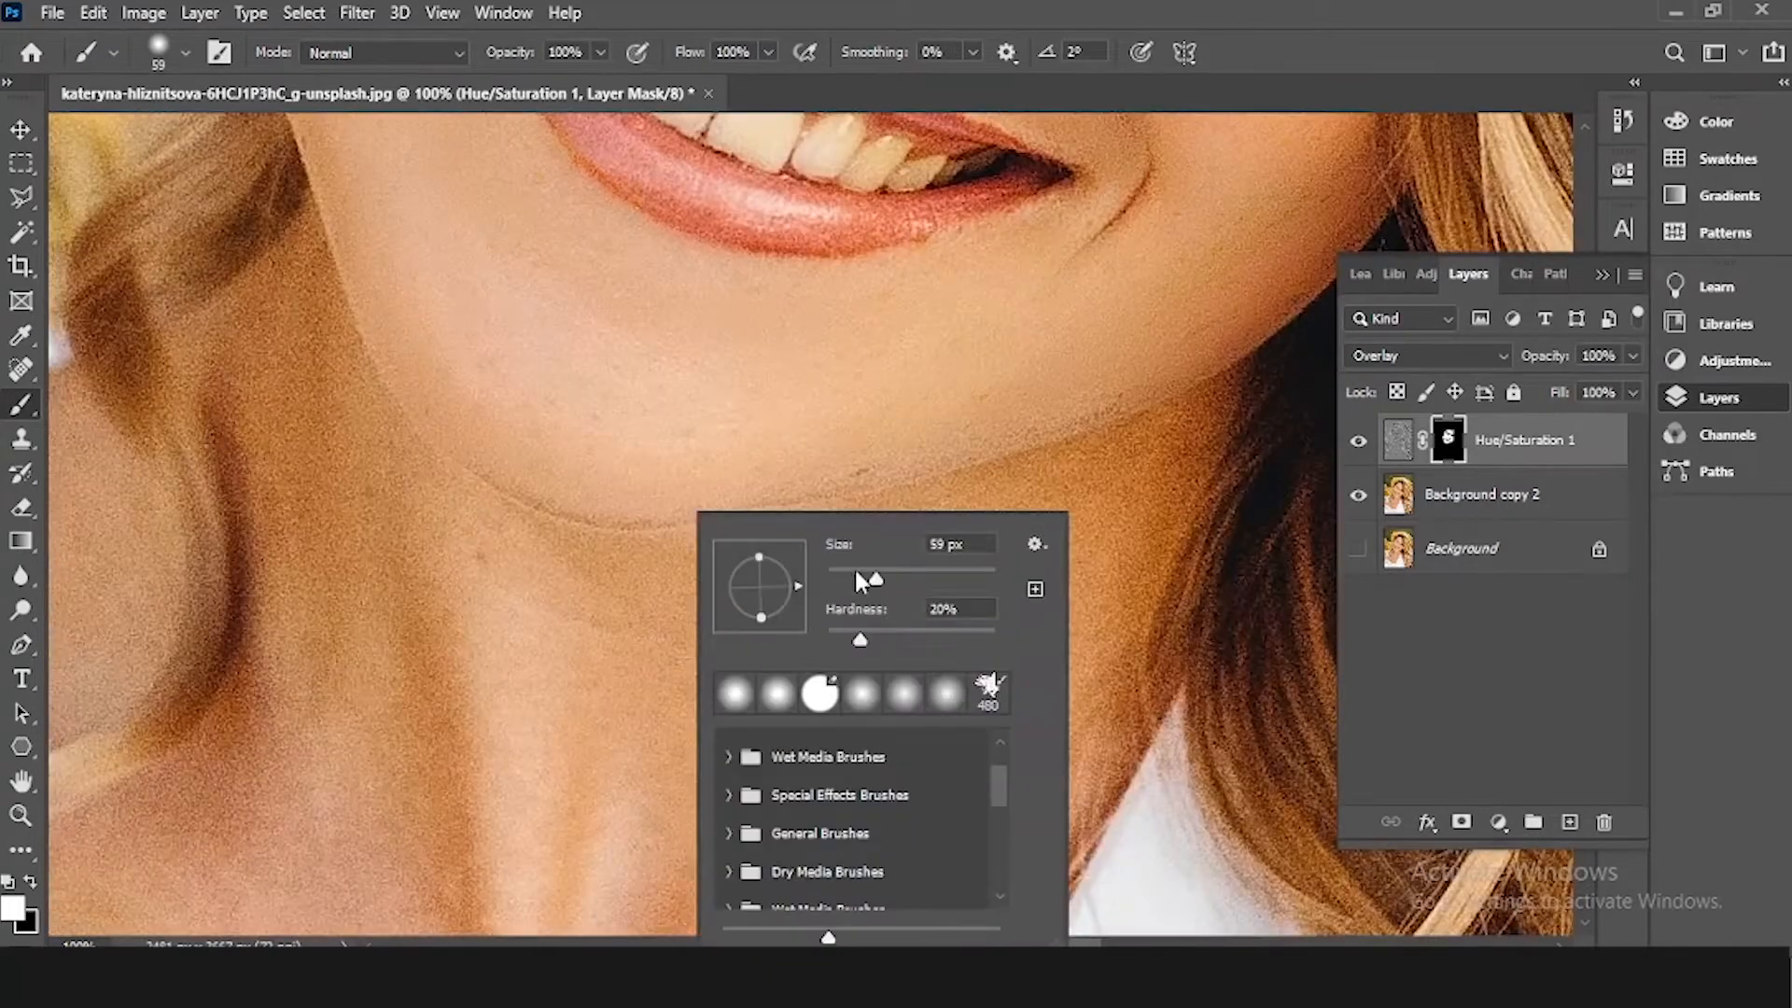
mouse_move(359, 355)
mouse_down()
mouse_move(466, 859)
mouse_move(476, 571)
mouse_move(504, 710)
mouse_move(717, 673)
mouse_move(752, 448)
mouse_move(849, 761)
mouse_up()
drag(788, 822, 906, 373)
mouse_move(906, 373)
mouse_down()
mouse_move(720, 927)
mouse_move(428, 685)
mouse_up()
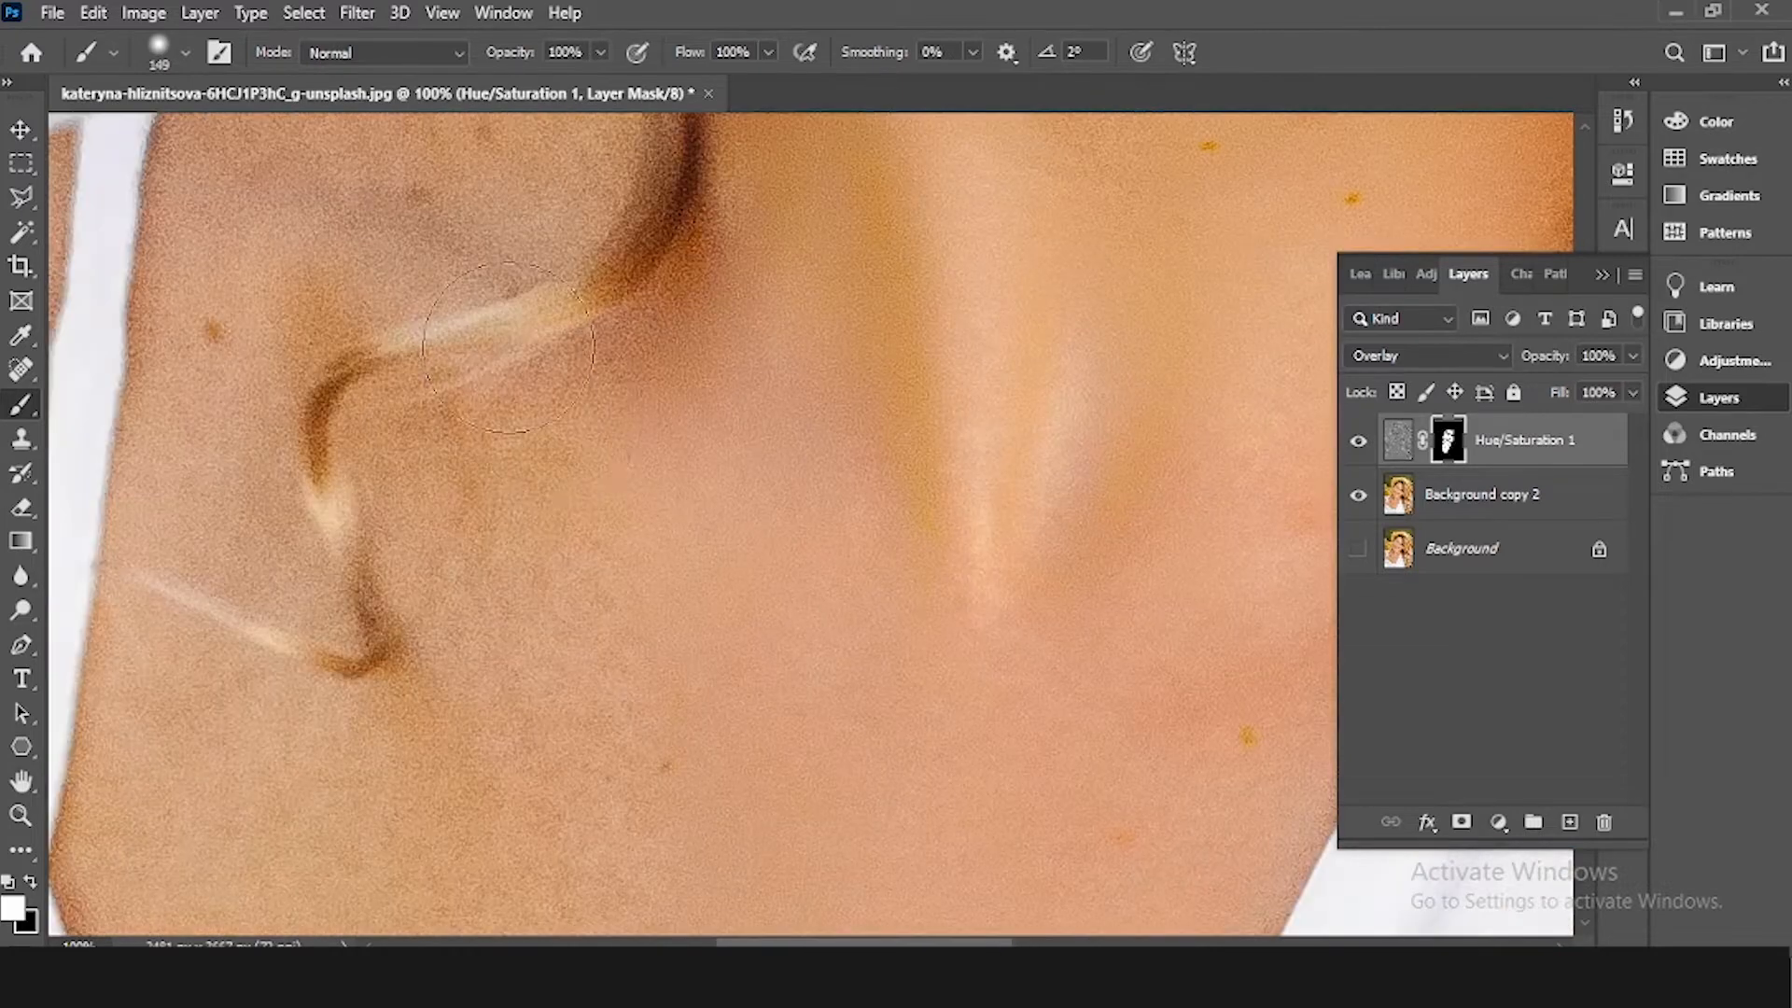
Step: Paint the mask white over the shoulder and the chest skin around the loose curl and white strap
mouse_move(507, 359)
mouse_down()
mouse_move(565, 864)
mouse_move(140, 674)
mouse_move(226, 879)
mouse_move(673, 837)
mouse_up()
drag(457, 379, 586, 665)
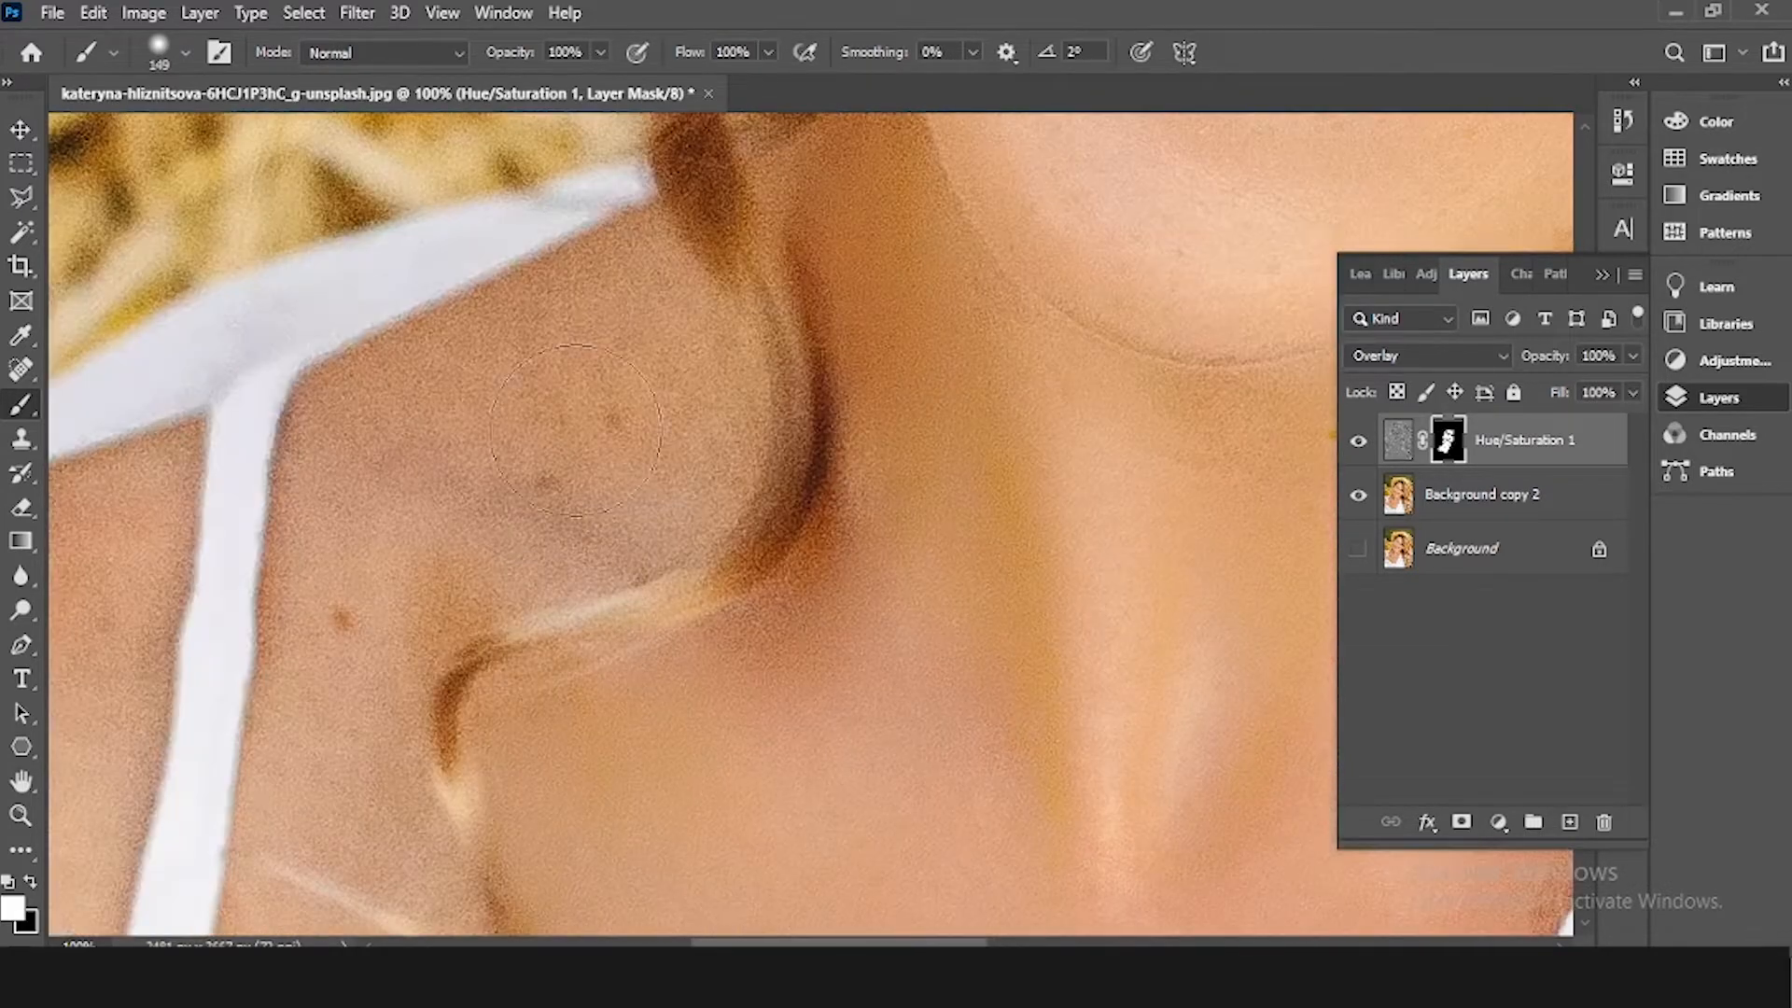
mouse_move(672, 319)
mouse_down()
mouse_move(476, 420)
mouse_move(538, 399)
mouse_up()
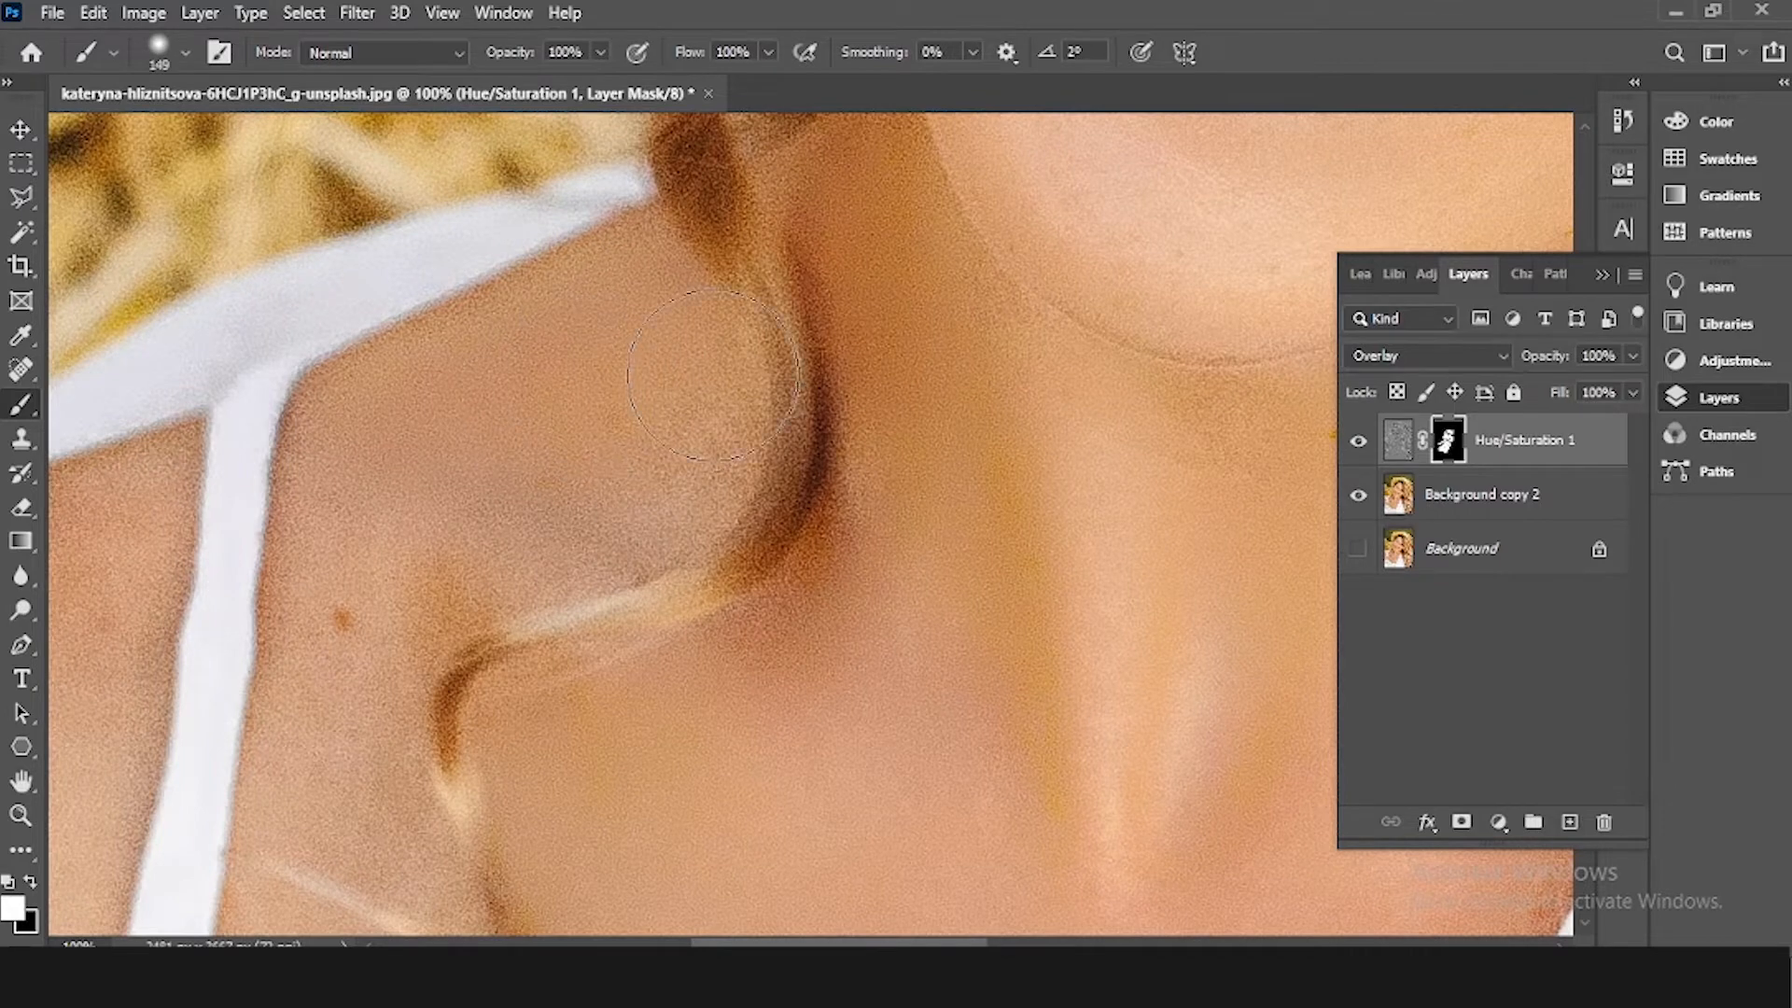
mouse_move(712, 374)
mouse_down()
mouse_move(406, 597)
mouse_move(362, 602)
mouse_move(340, 809)
mouse_up()
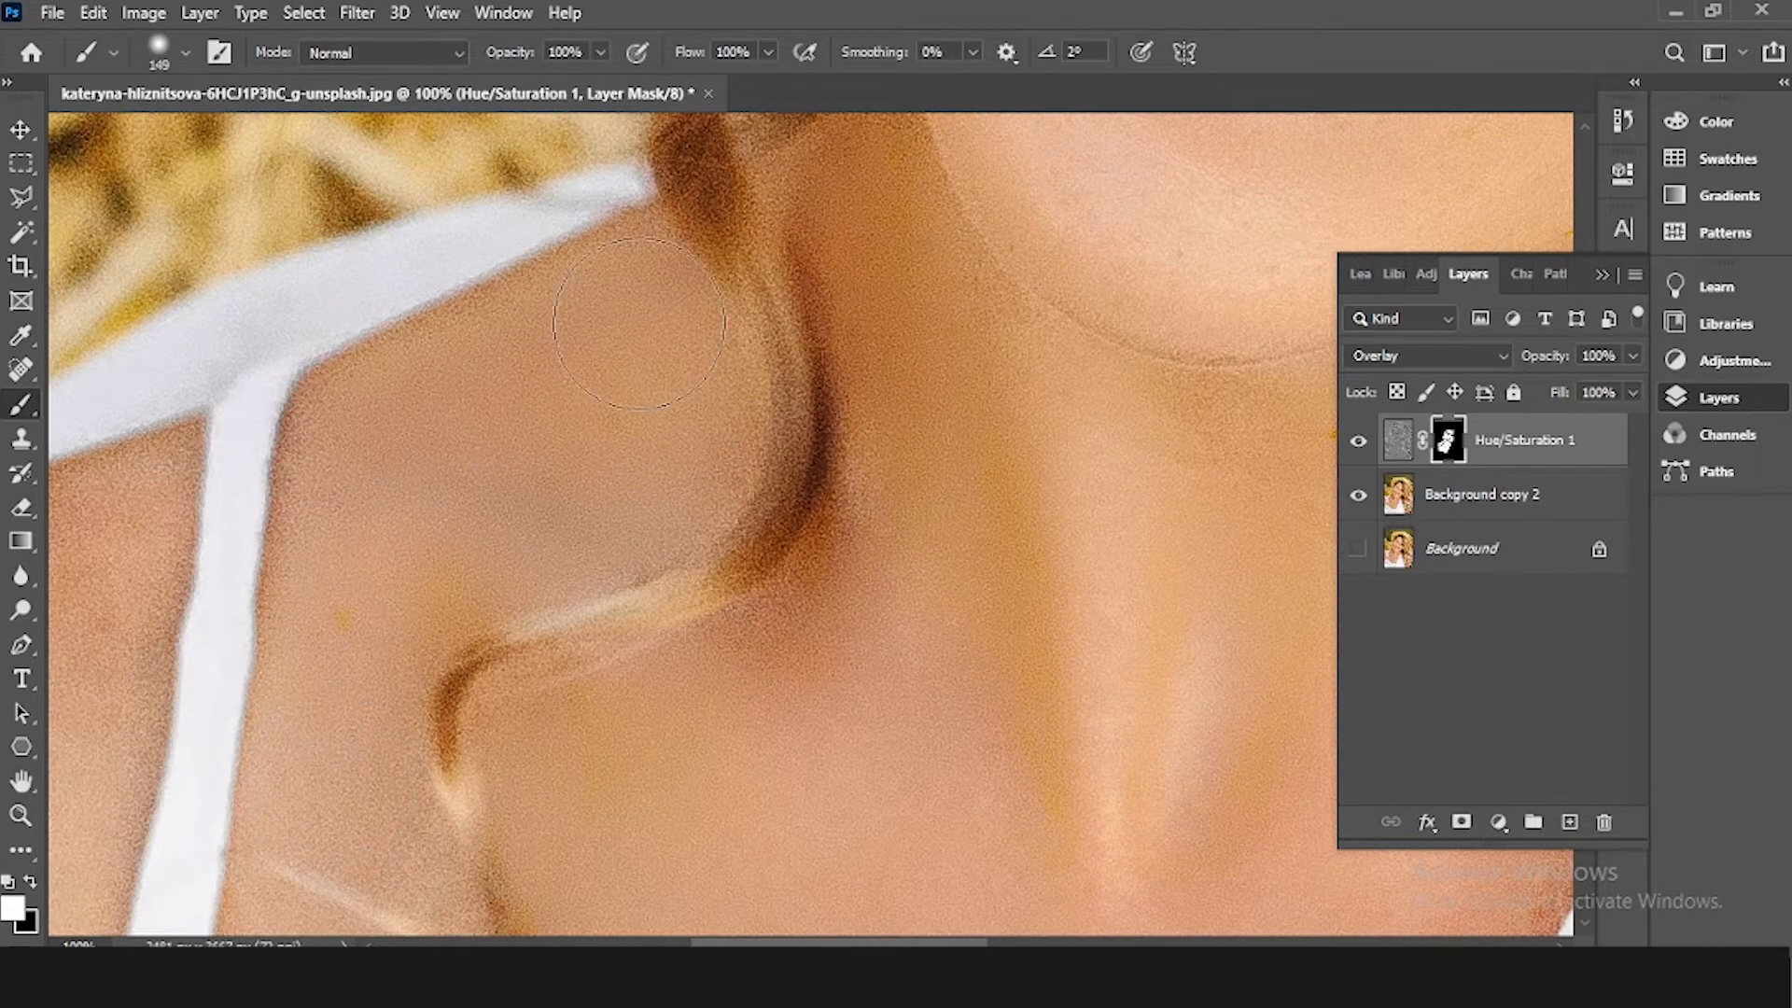
drag(992, 247, 774, 812)
drag(768, 515, 693, 689)
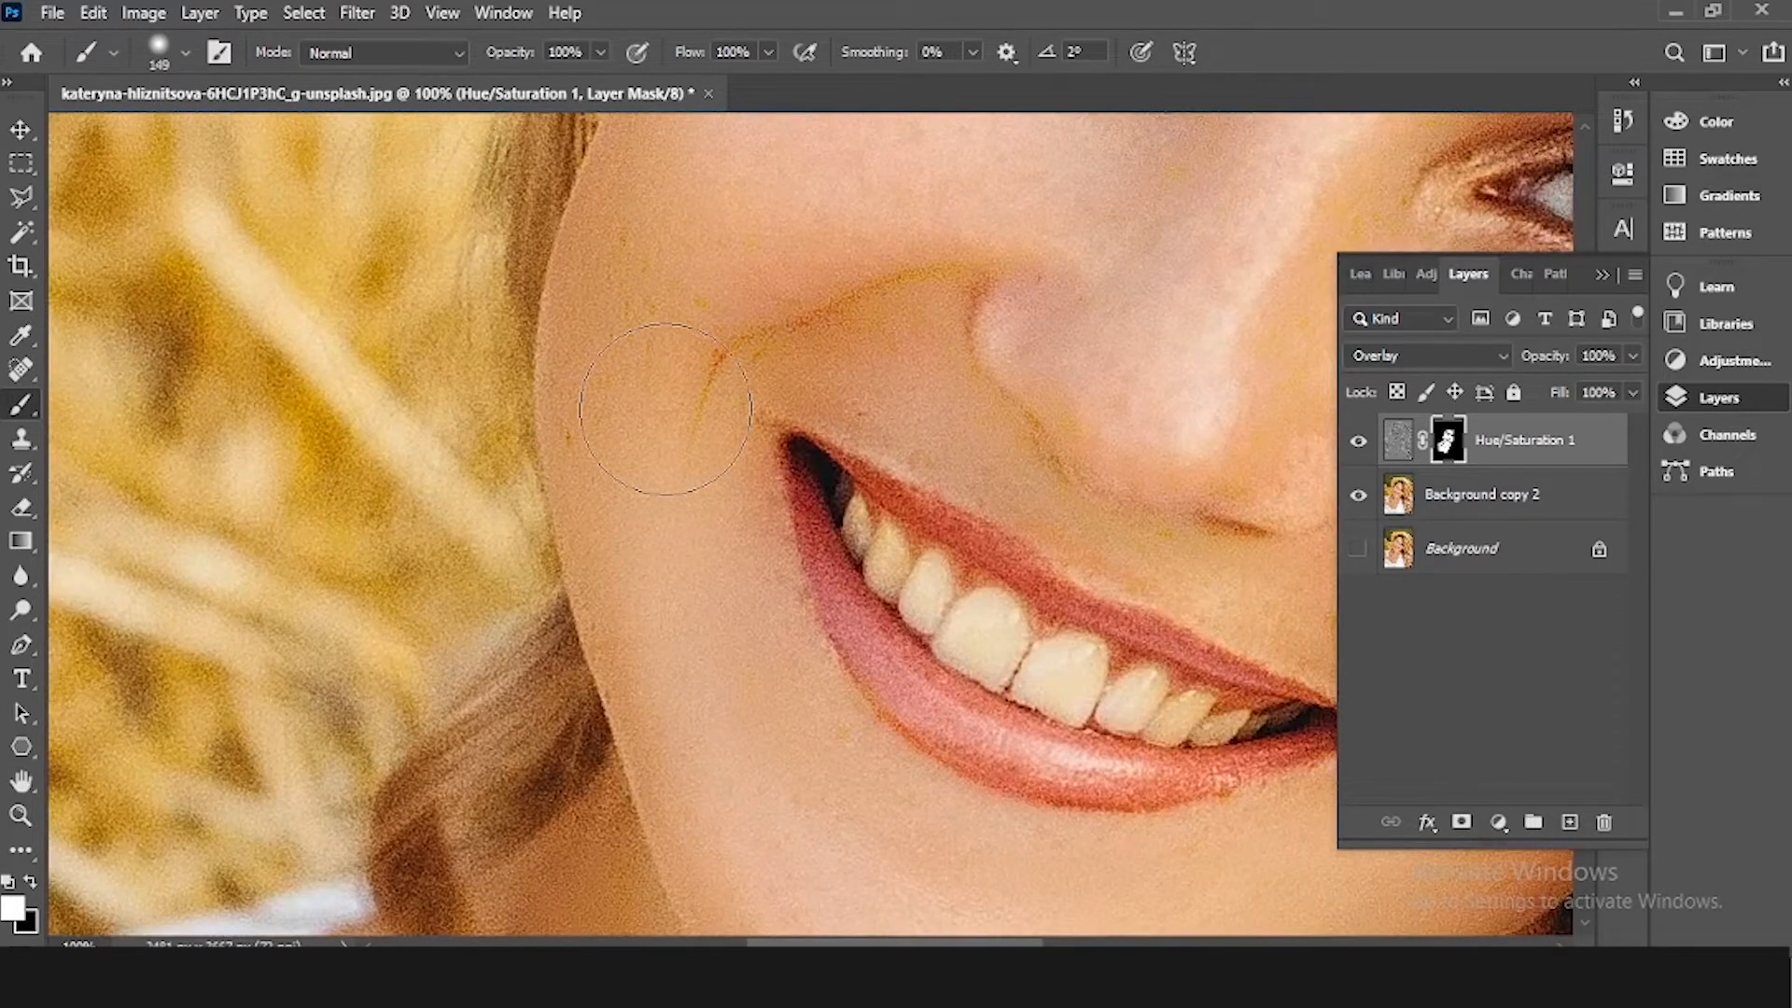
Step: Examine the smoothed skin in the wider portrait and close up around the eyes, nose and cheeks
key(ctrl+minus)
key(ctrl+minus)
key(ctrl+minus)
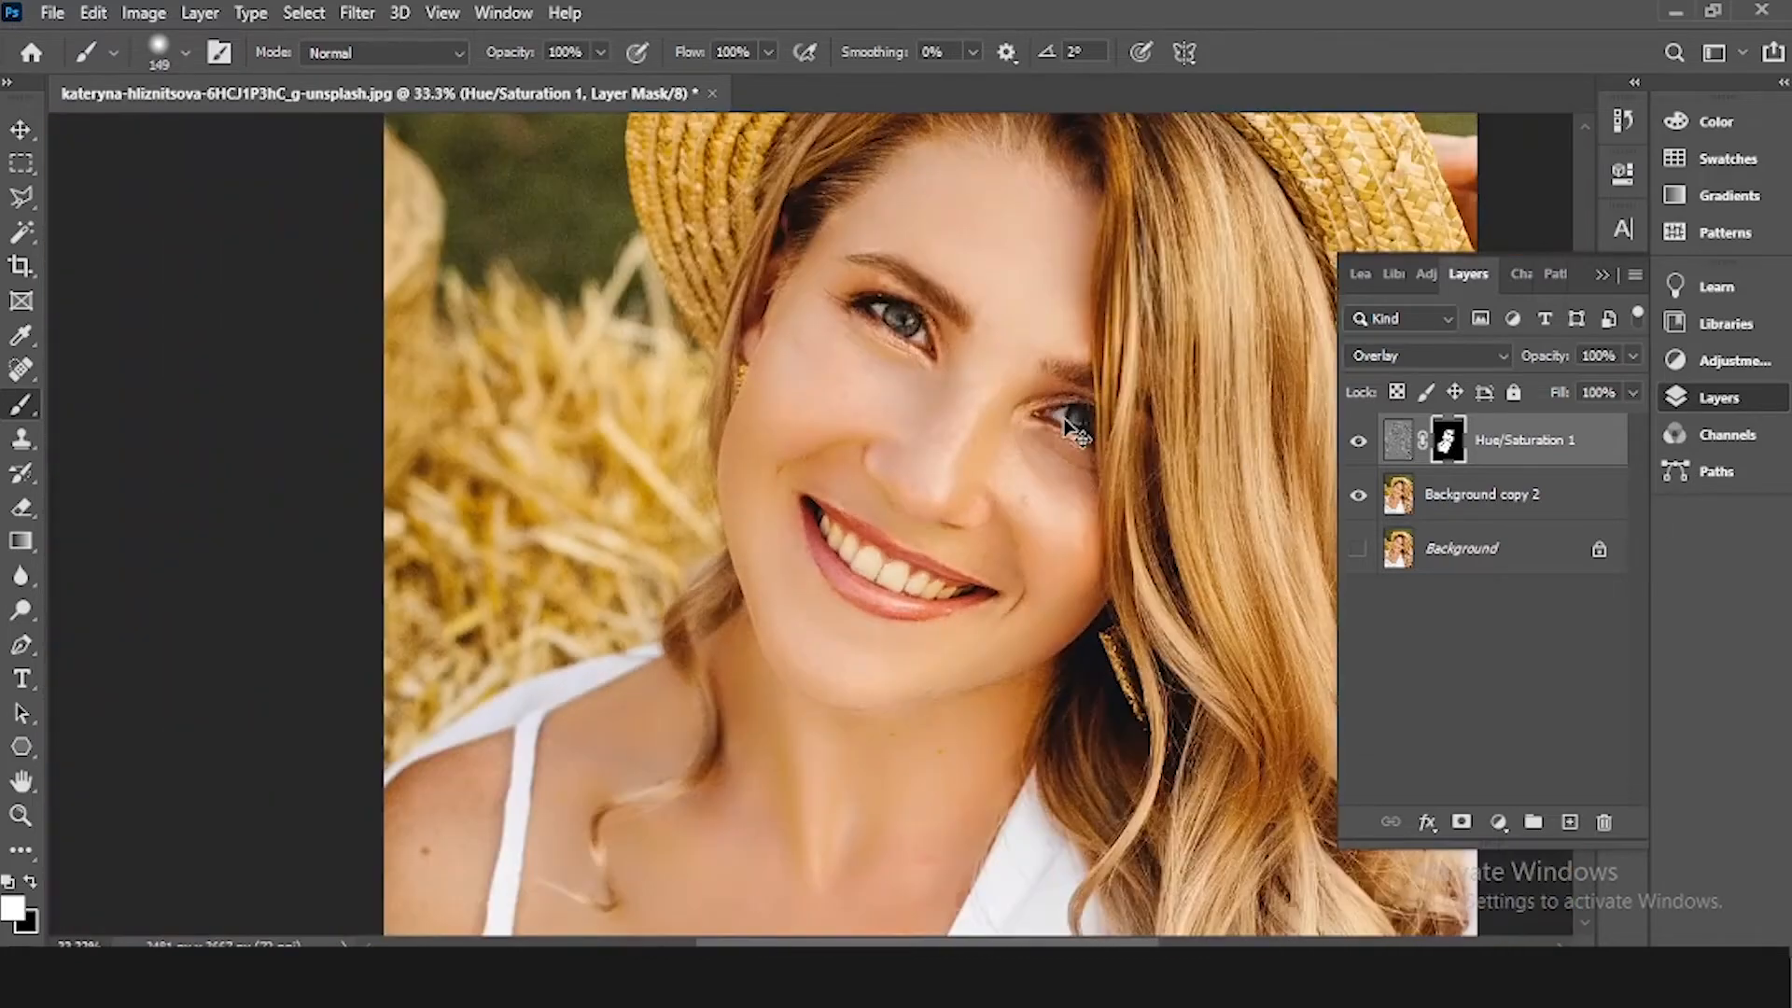
key(ctrl+plus)
key(ctrl+plus)
key(ctrl+plus)
drag(1060, 380, 523, 636)
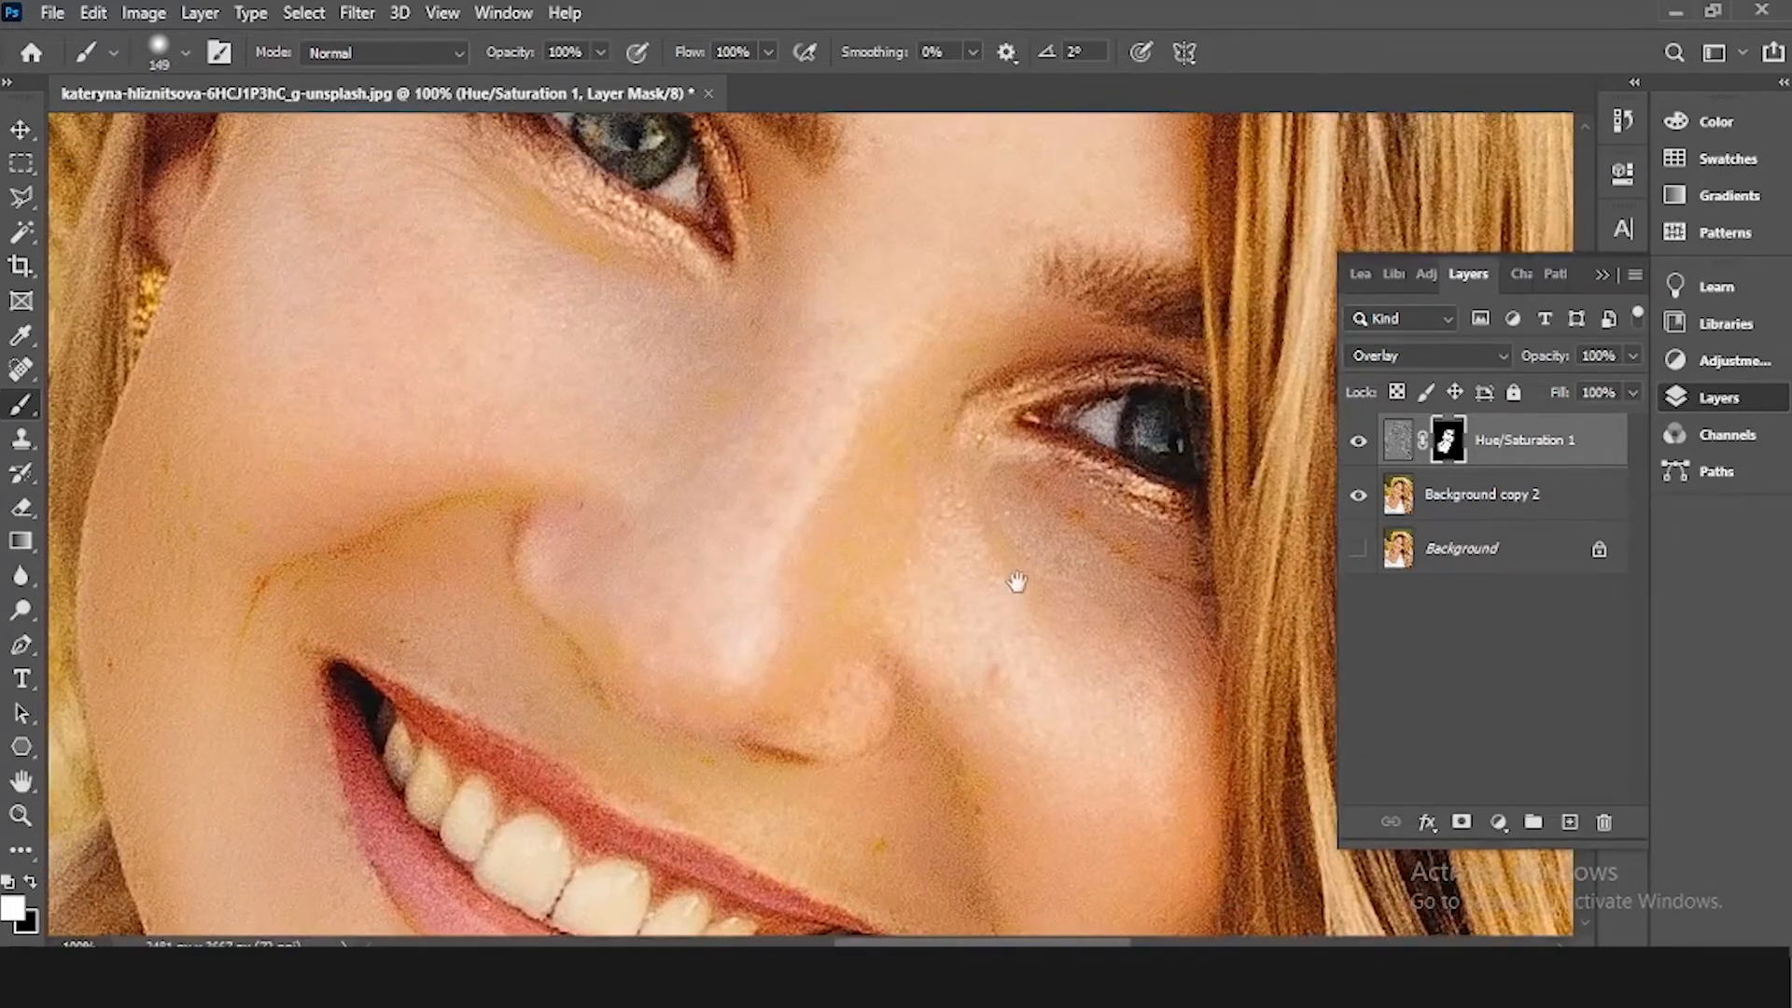
drag(1017, 582, 1065, 435)
drag(847, 519, 825, 715)
Step: Toggle the Hue/Saturation 1 layer's visibility to compare the portrait with and without the skin smoothing
click(1547, 448)
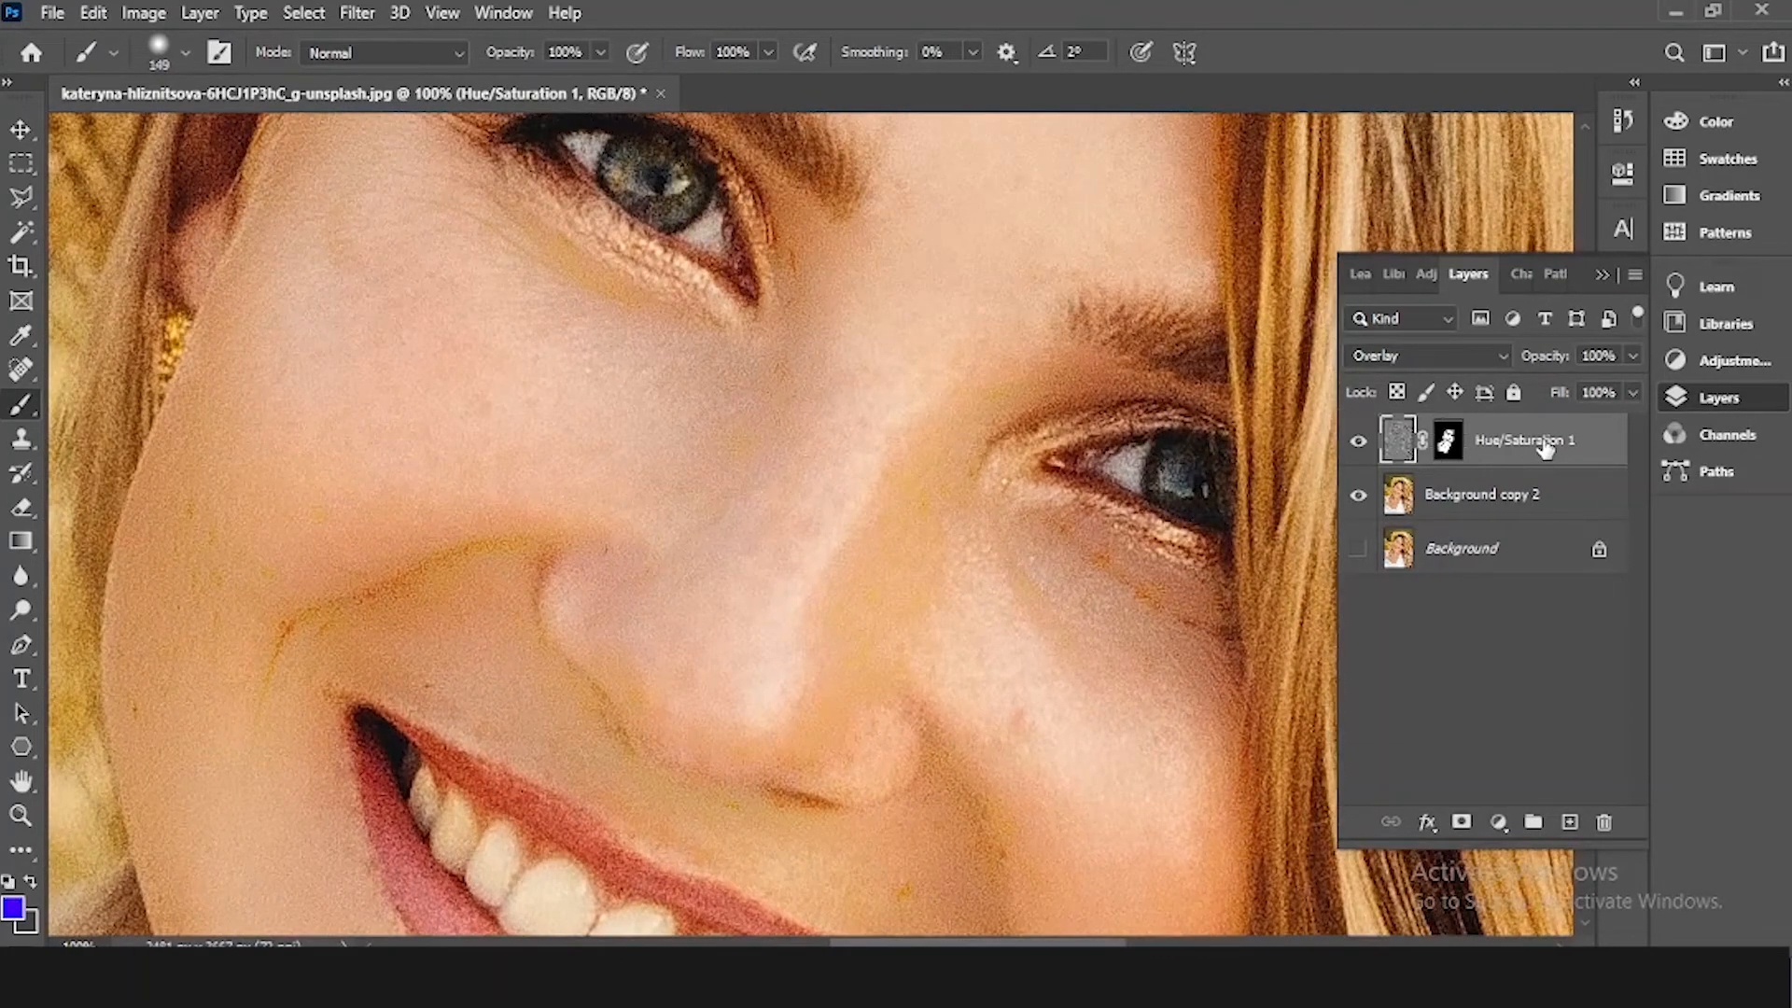
key(ctrl+minus)
key(ctrl+minus)
key(ctrl+minus)
key(ctrl+minus)
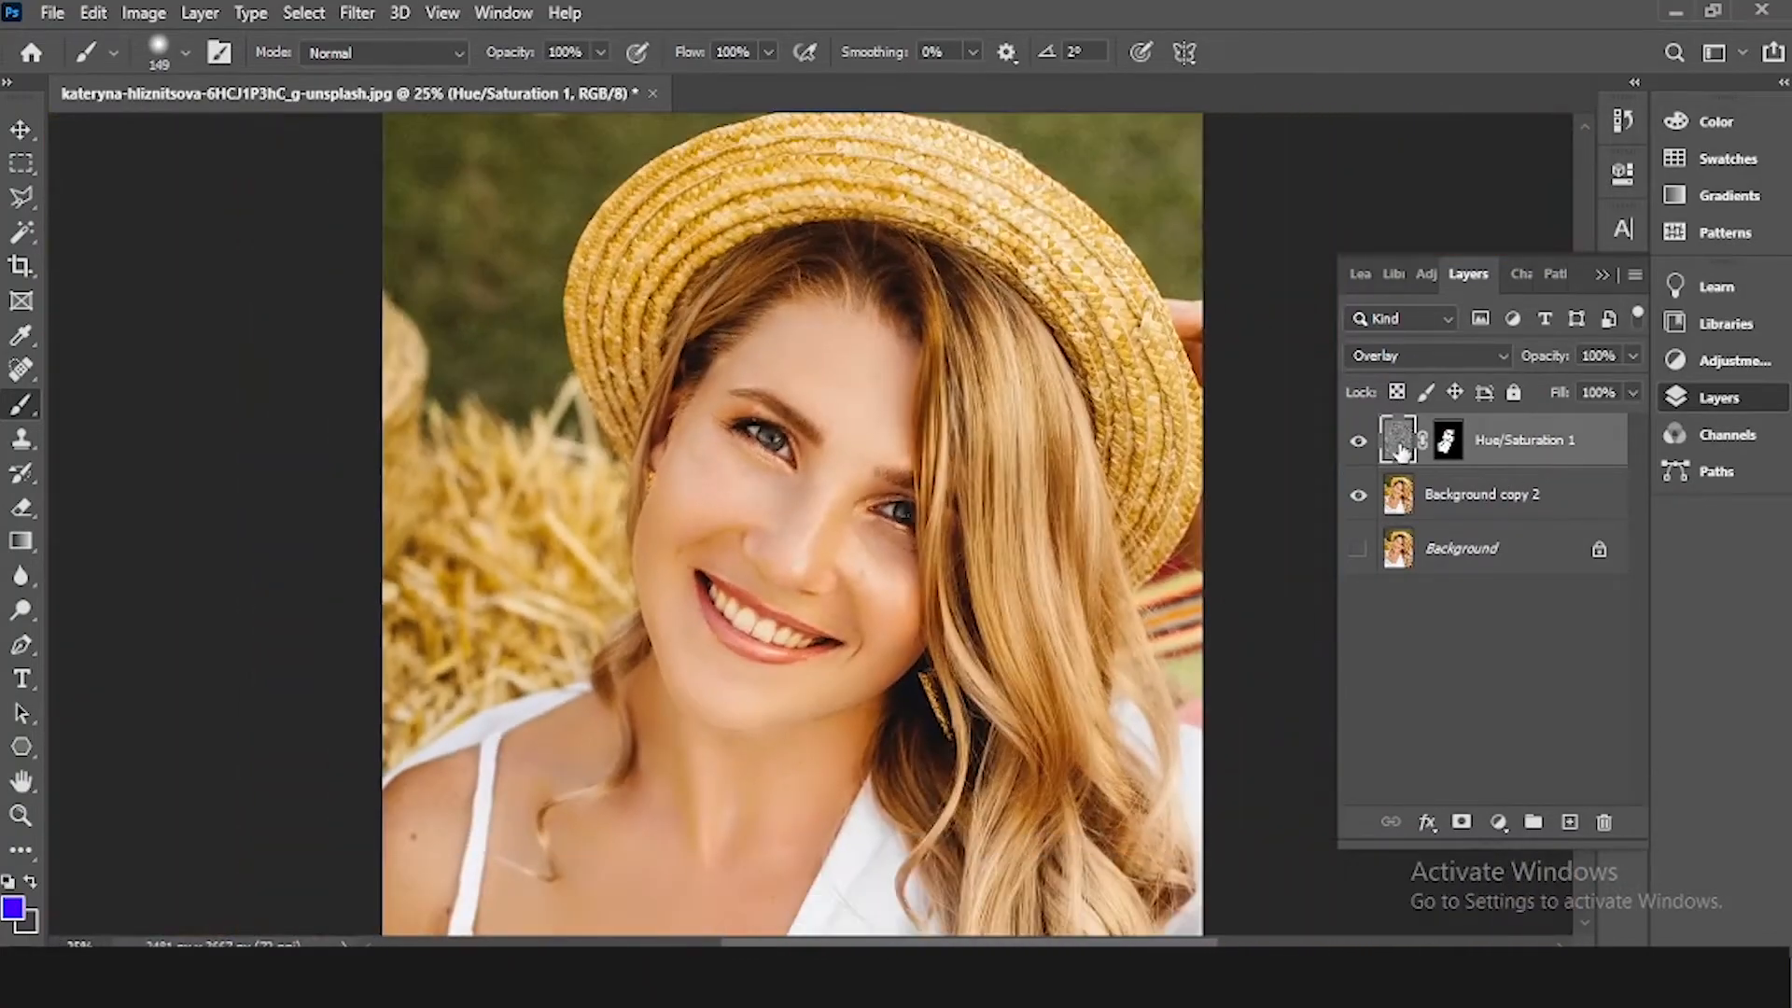
click(1360, 444)
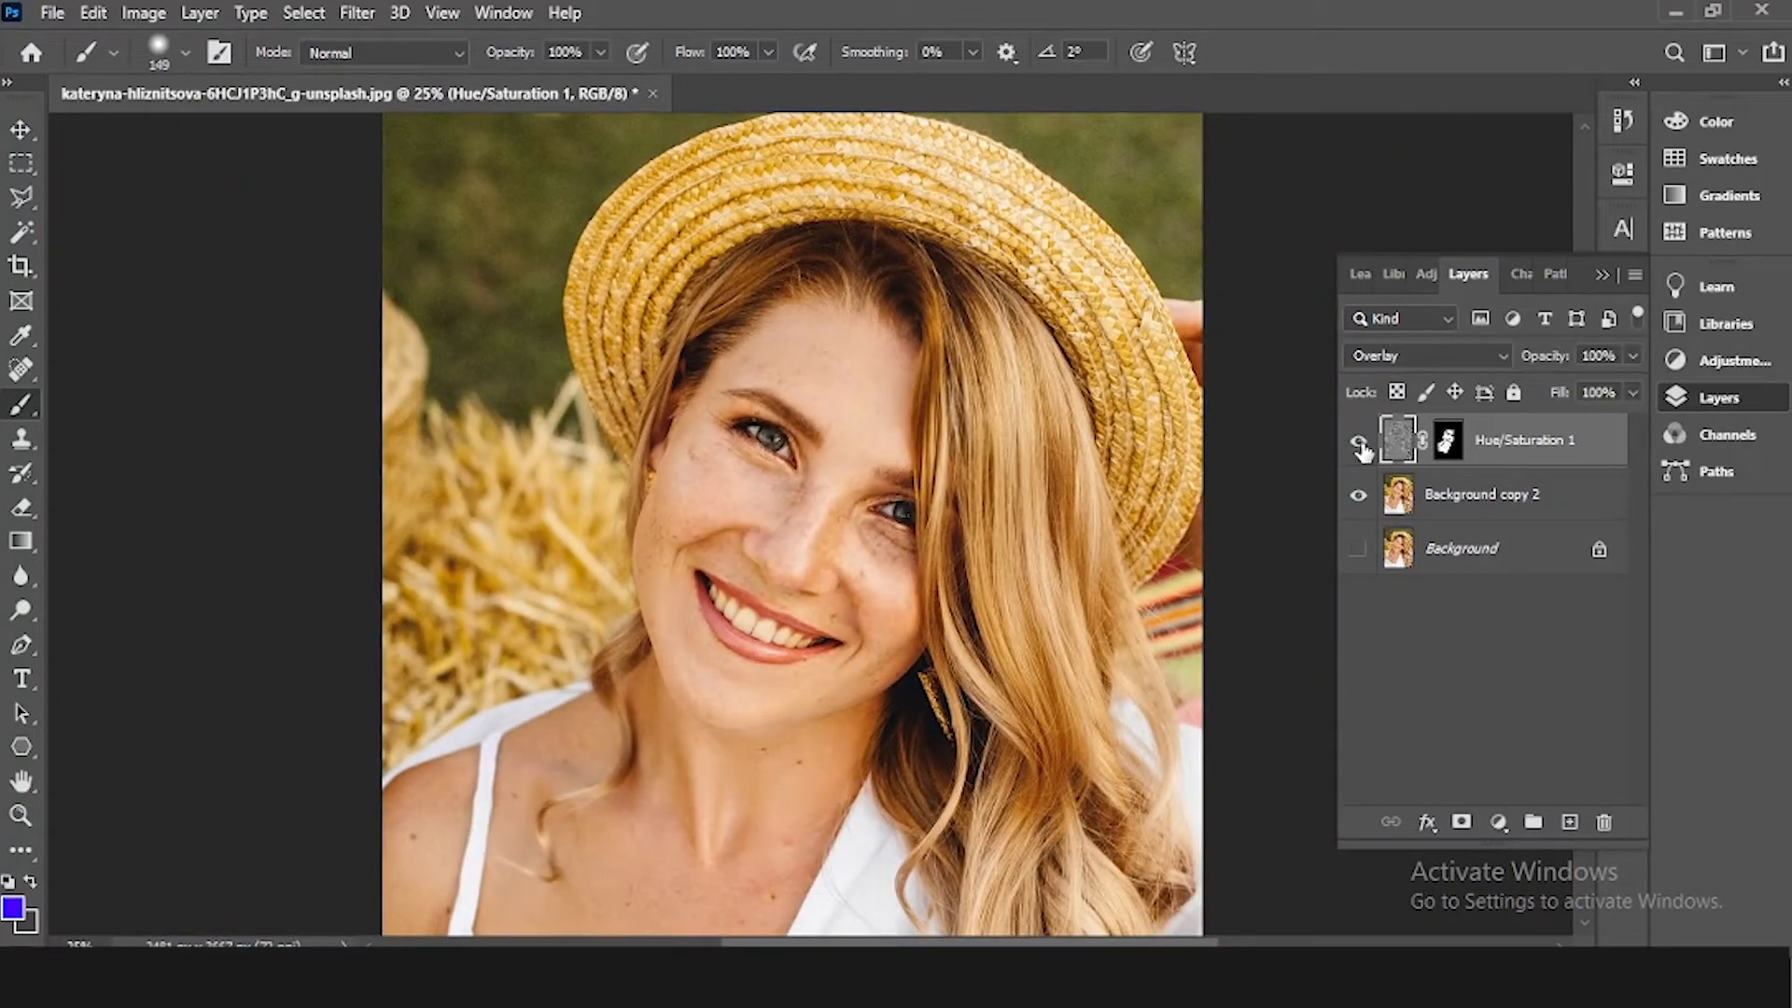
key(ctrl+plus)
key(ctrl+plus)
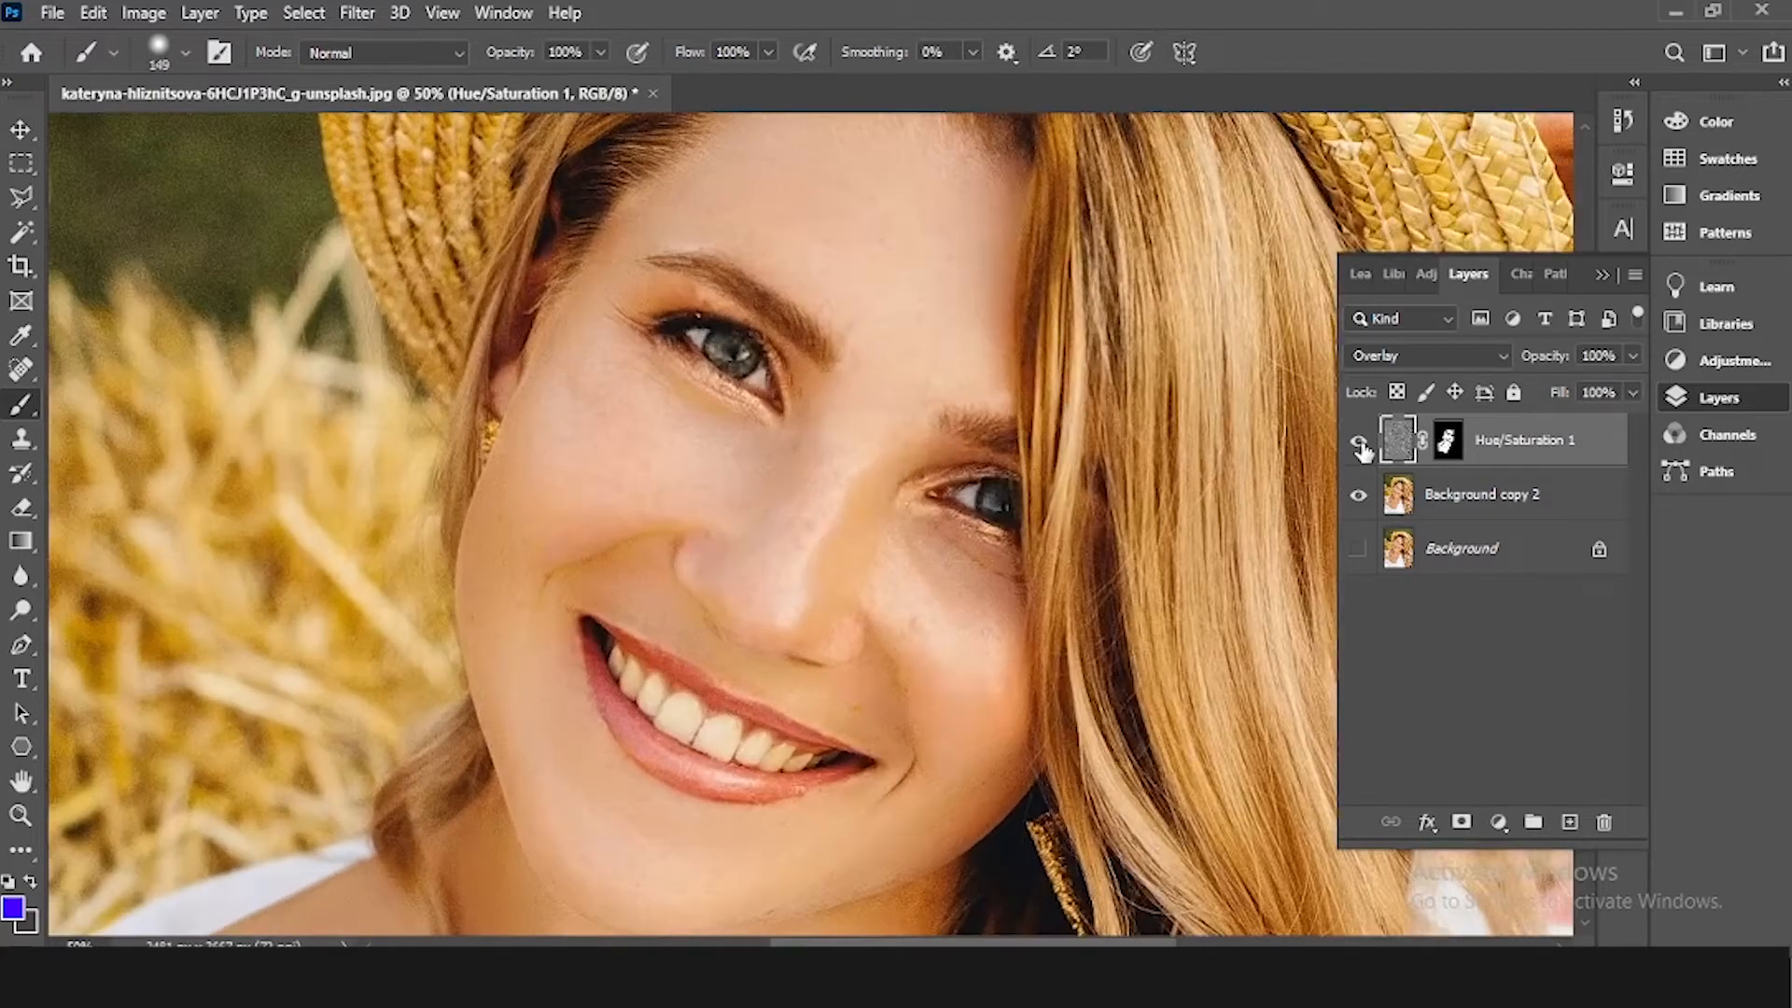
click(1360, 446)
click(1360, 445)
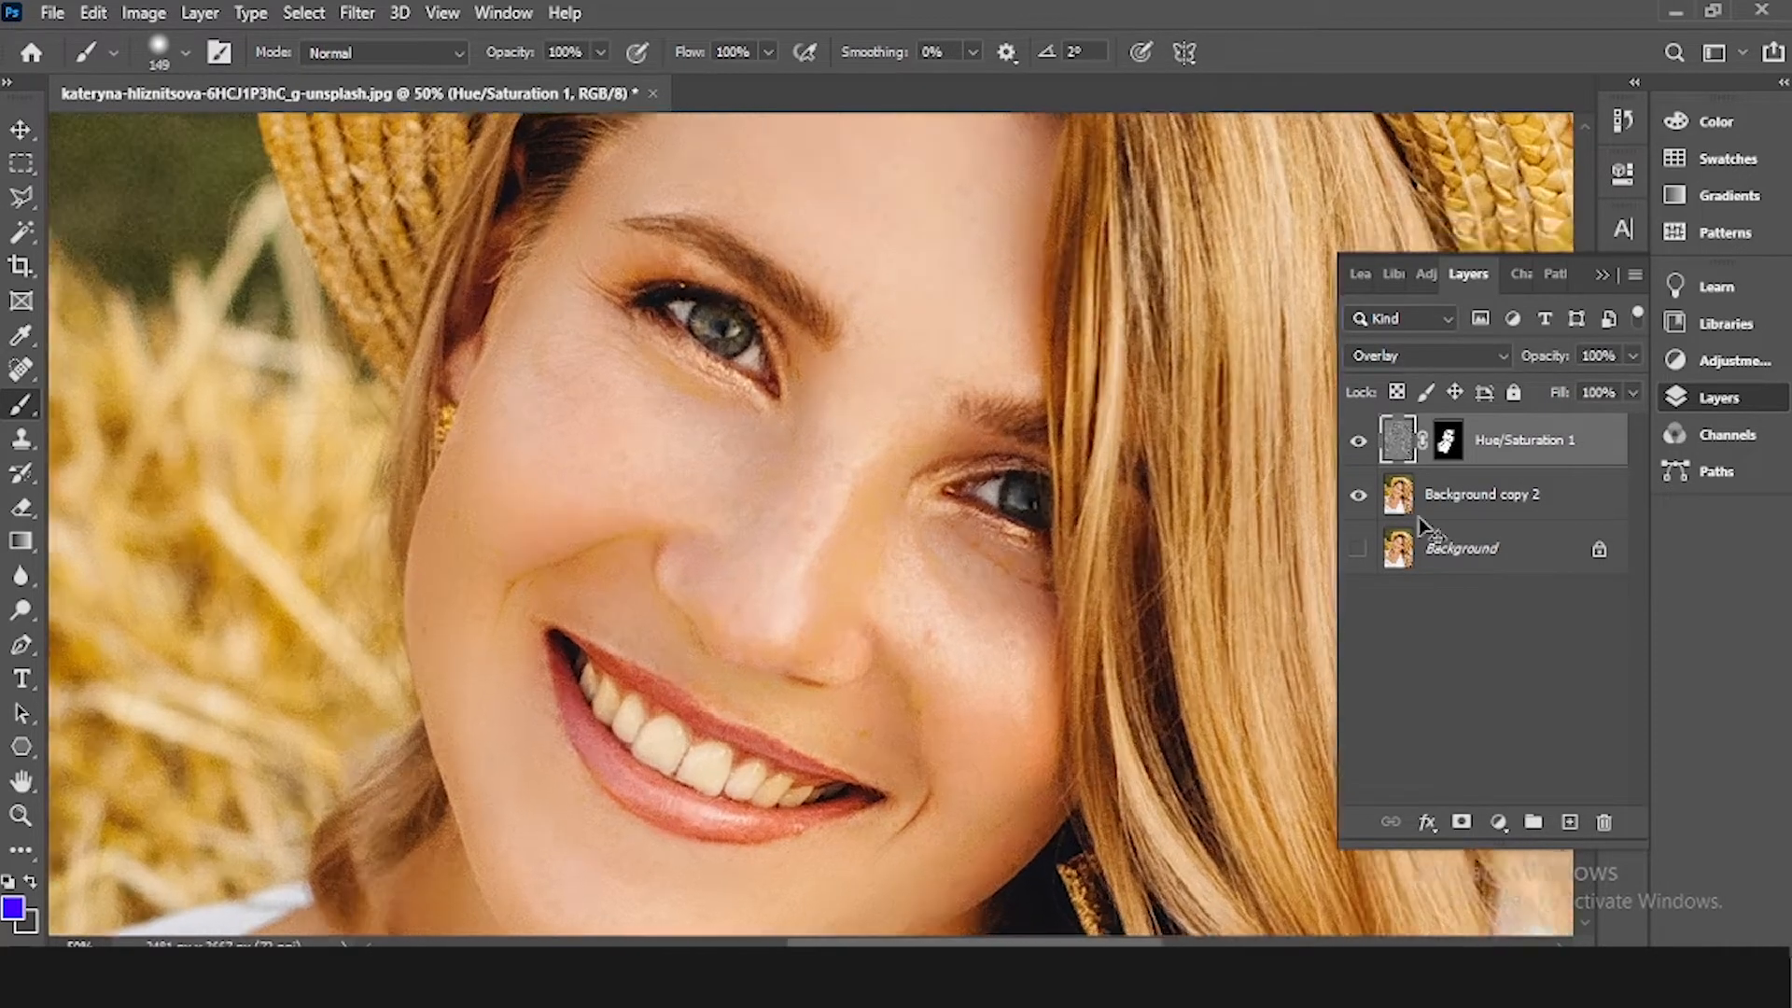
key(ctrl+plus)
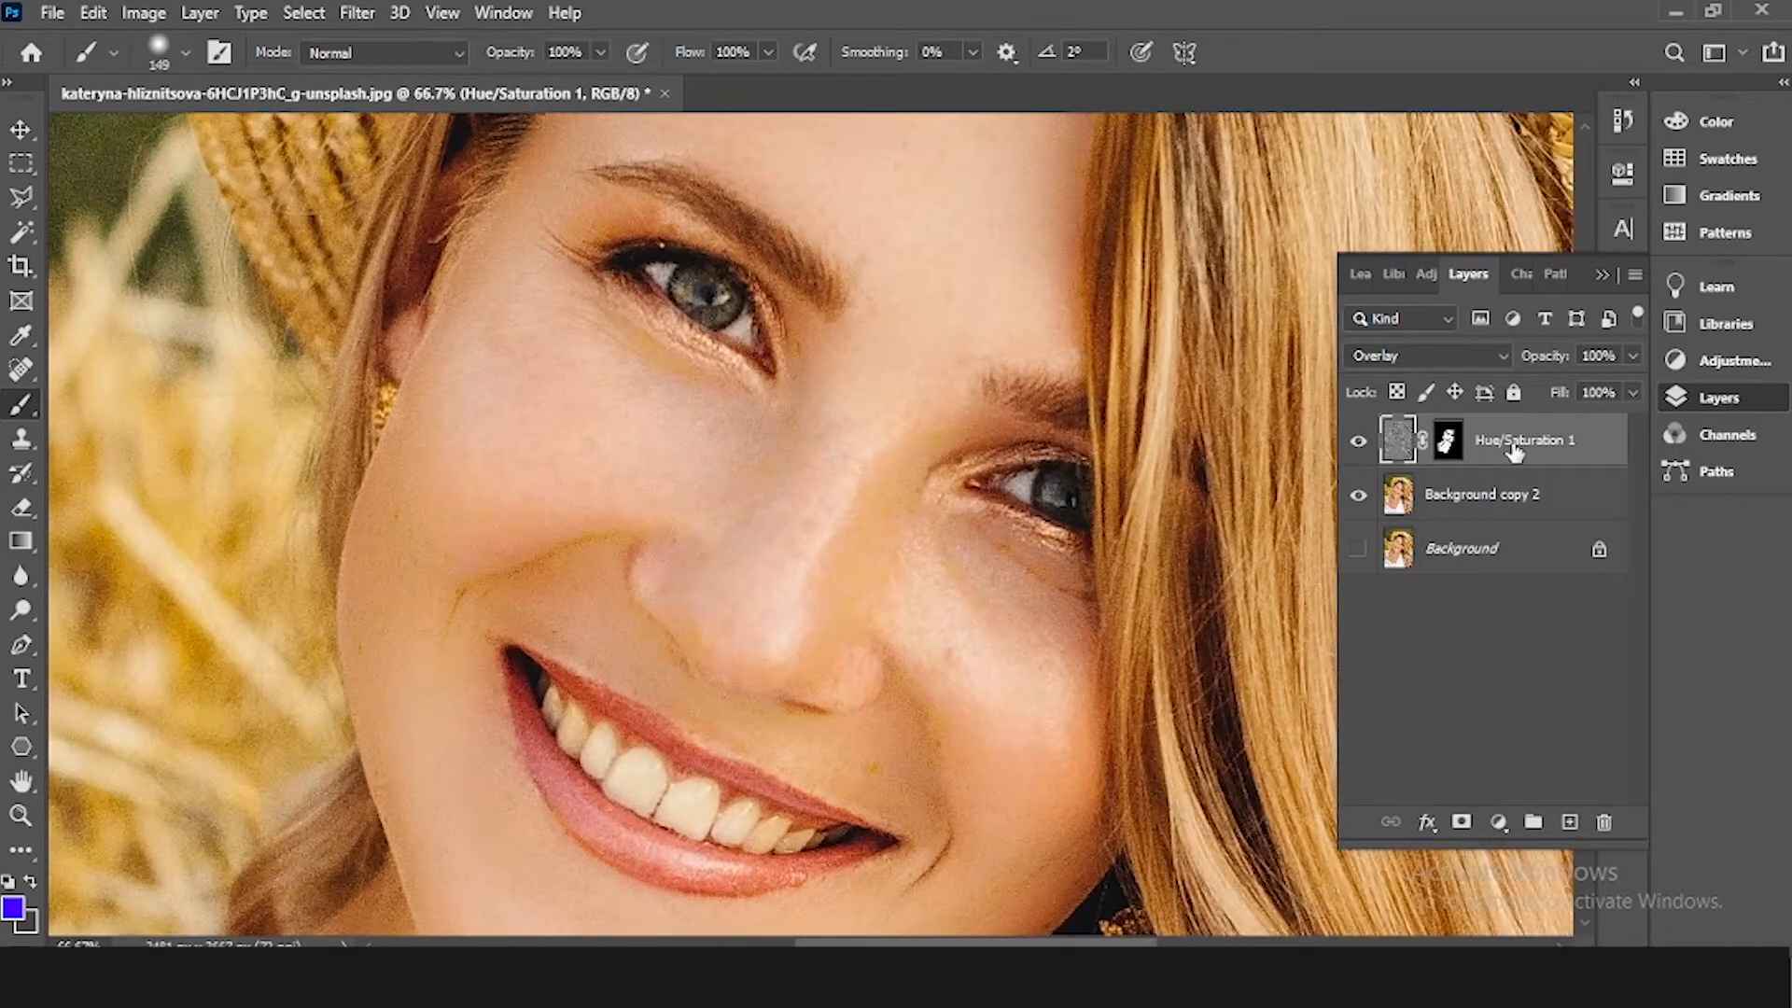
Step: Merge the Hue/Saturation 1 layer with Background copy 2
click(1492, 504)
key(ctrl+plus)
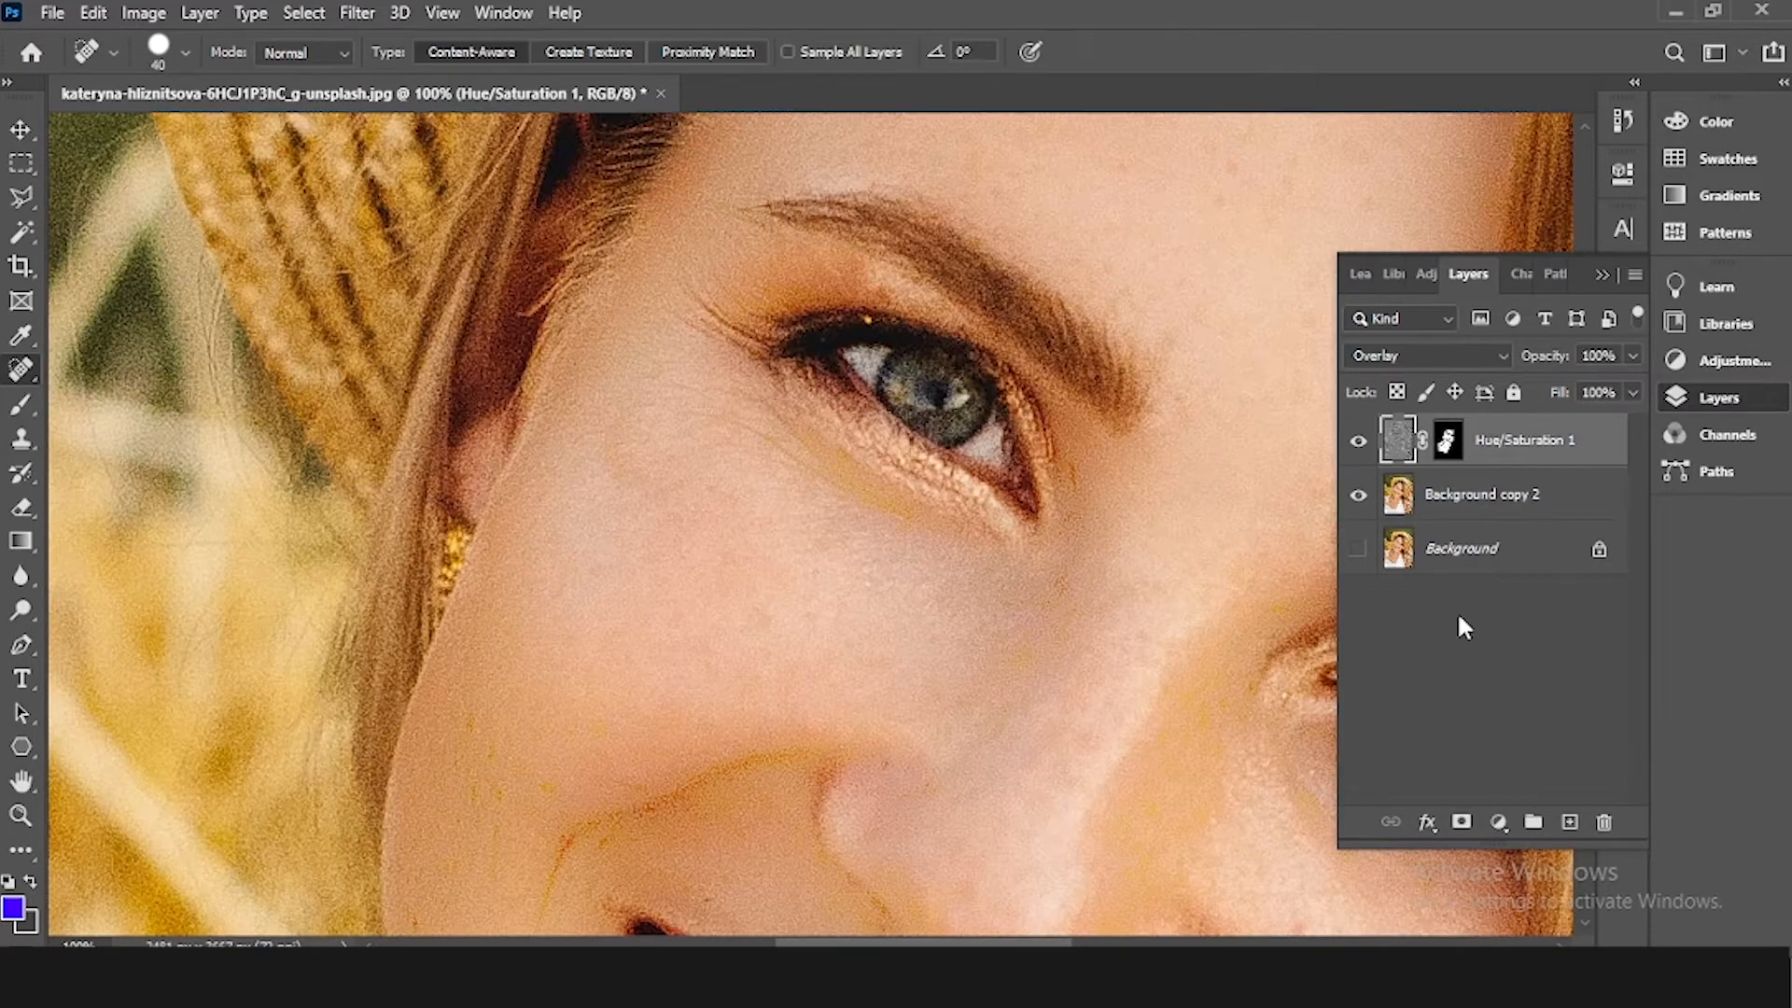
click(1508, 490)
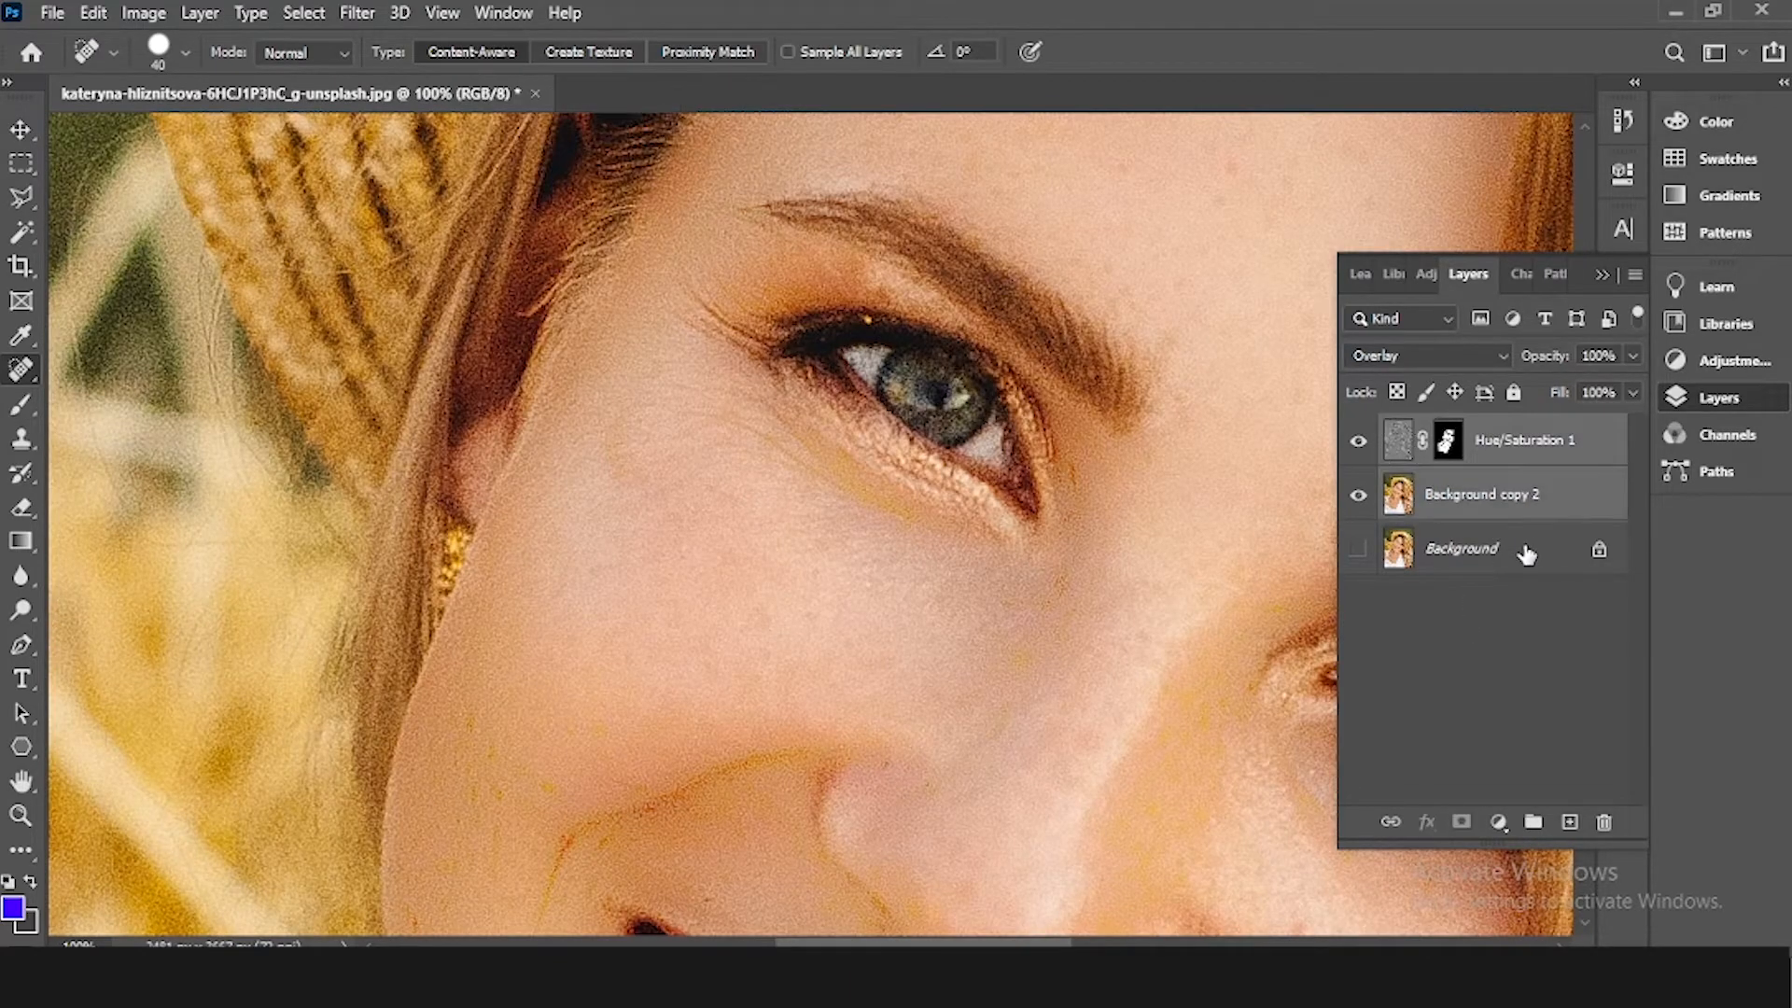
key(ctrl+e)
Step: Remove the leftover dark spots on the outer cheek beside the gold earring and hat with the Spot Healing Brush
drag(839, 482, 874, 220)
drag(484, 472, 507, 460)
drag(734, 540, 624, 577)
drag(759, 623, 721, 551)
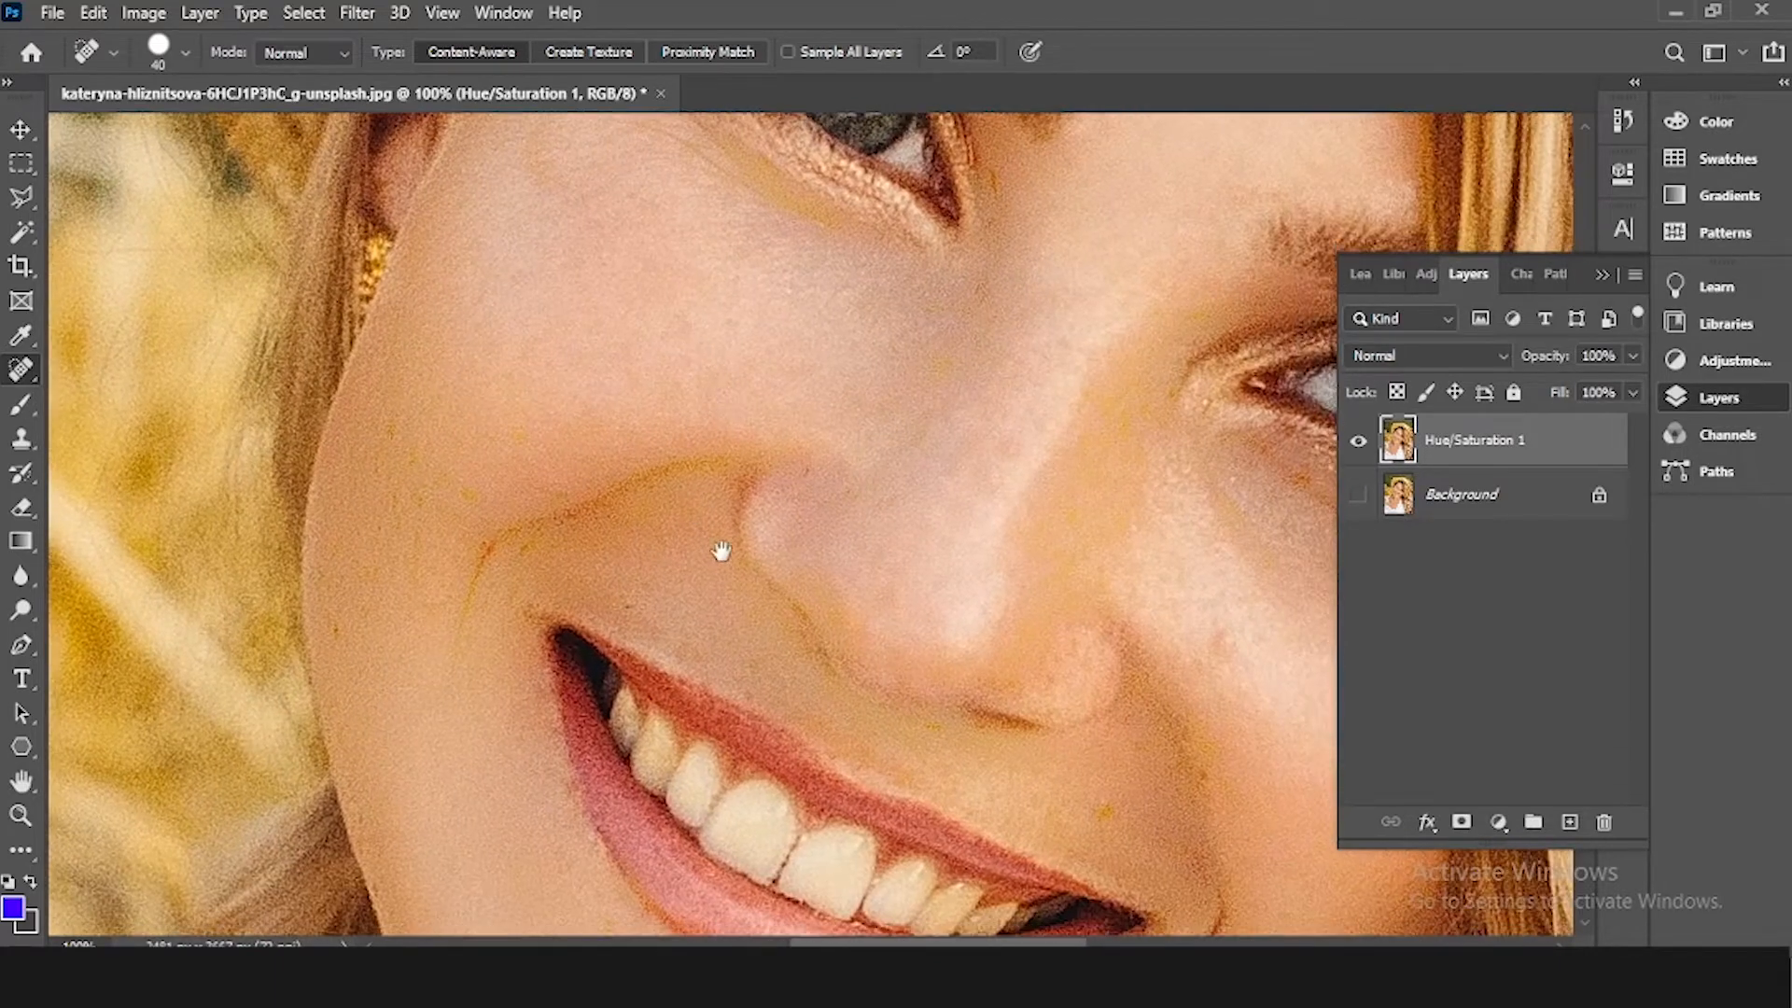
click(393, 422)
click(373, 458)
click(422, 457)
click(470, 493)
click(390, 519)
click(412, 462)
click(416, 524)
click(412, 570)
click(336, 628)
Step: Heal the remaining blemishes on the nose, the hair-side cheek and the skin beside the smile
drag(597, 404, 328, 560)
mouse_move(775, 405)
mouse_down()
mouse_move(633, 363)
mouse_move(627, 304)
mouse_up()
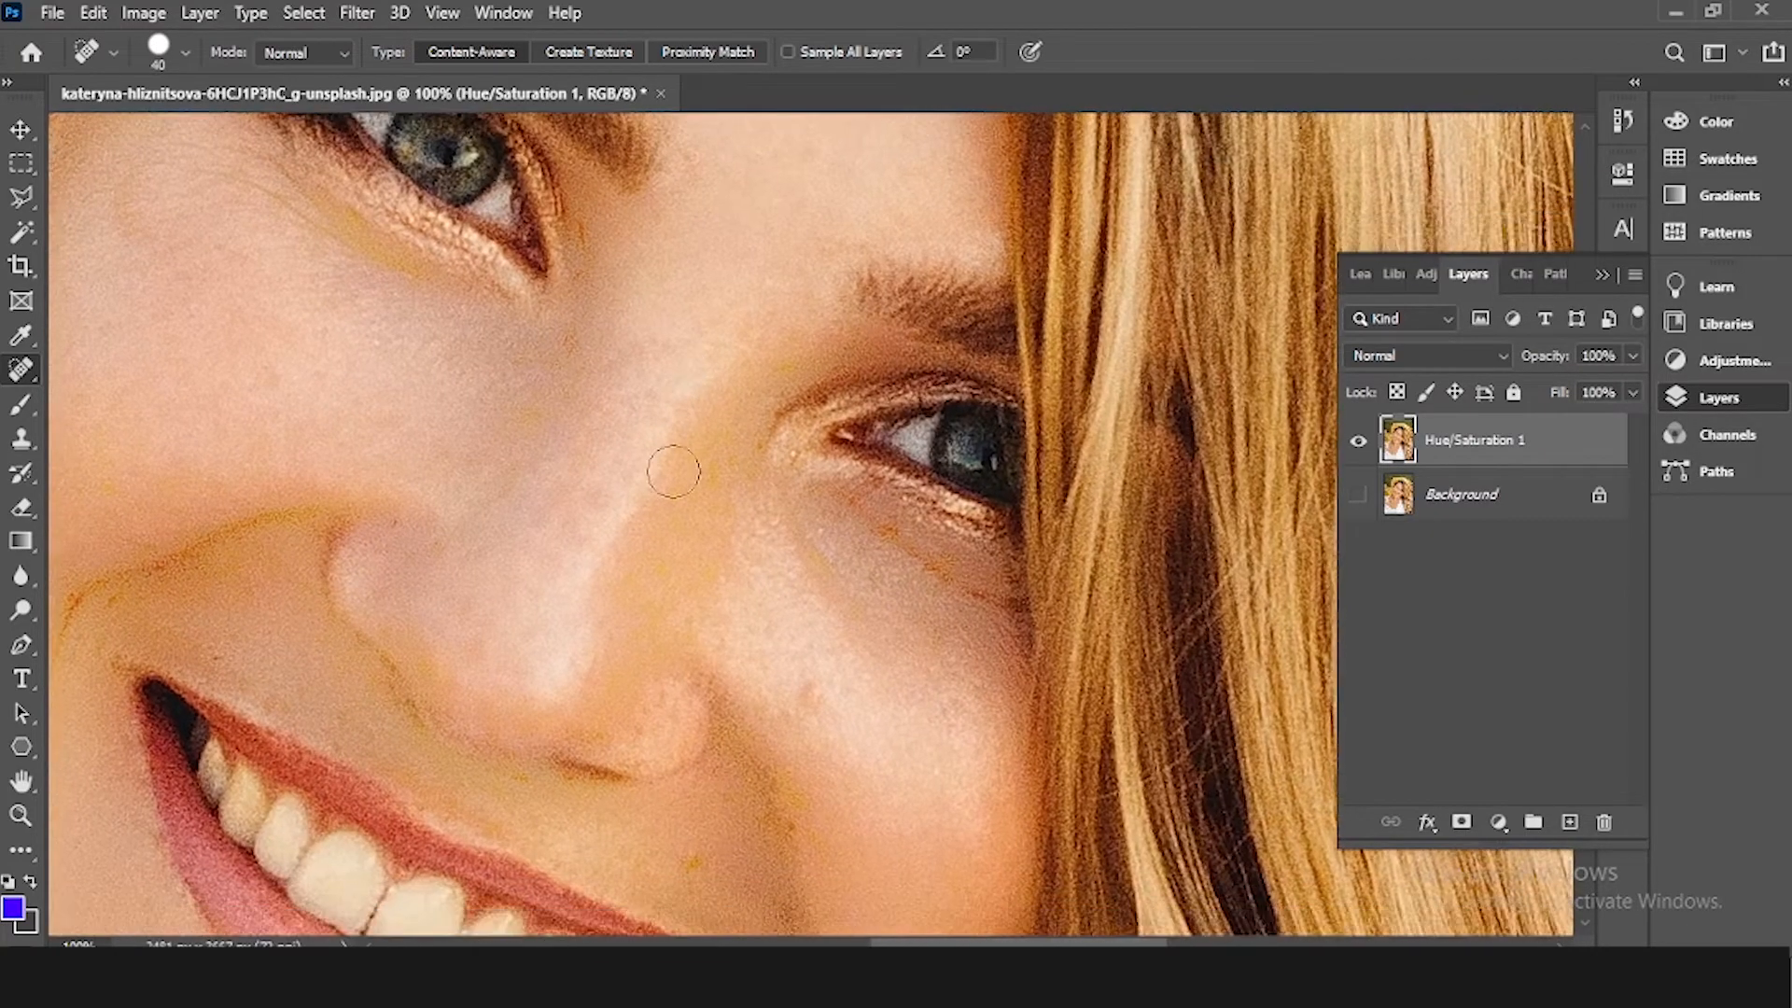
click(586, 532)
drag(848, 688, 744, 462)
click(784, 644)
click(700, 591)
drag(768, 640, 804, 584)
click(649, 565)
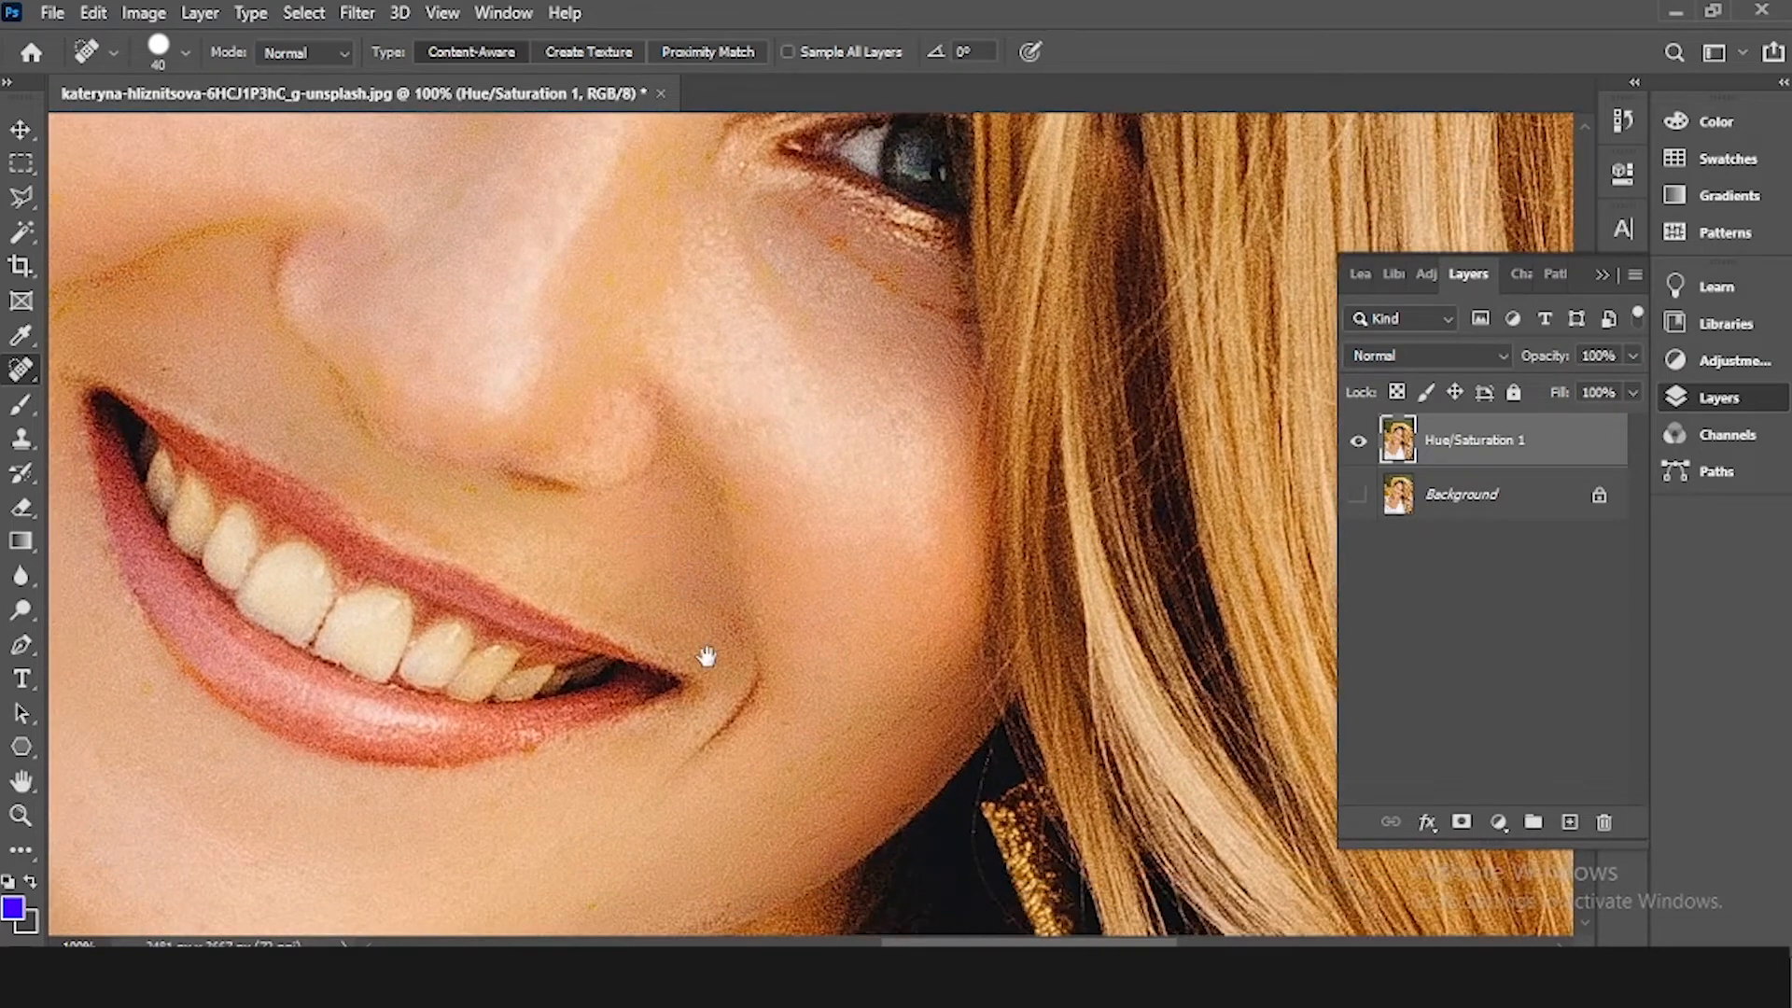
Step: Heal the leftover marks on the chin and jawline and the yellow spots on the neck
mouse_move(708, 657)
mouse_down()
mouse_move(735, 529)
mouse_move(744, 572)
mouse_up()
click(704, 582)
click(602, 635)
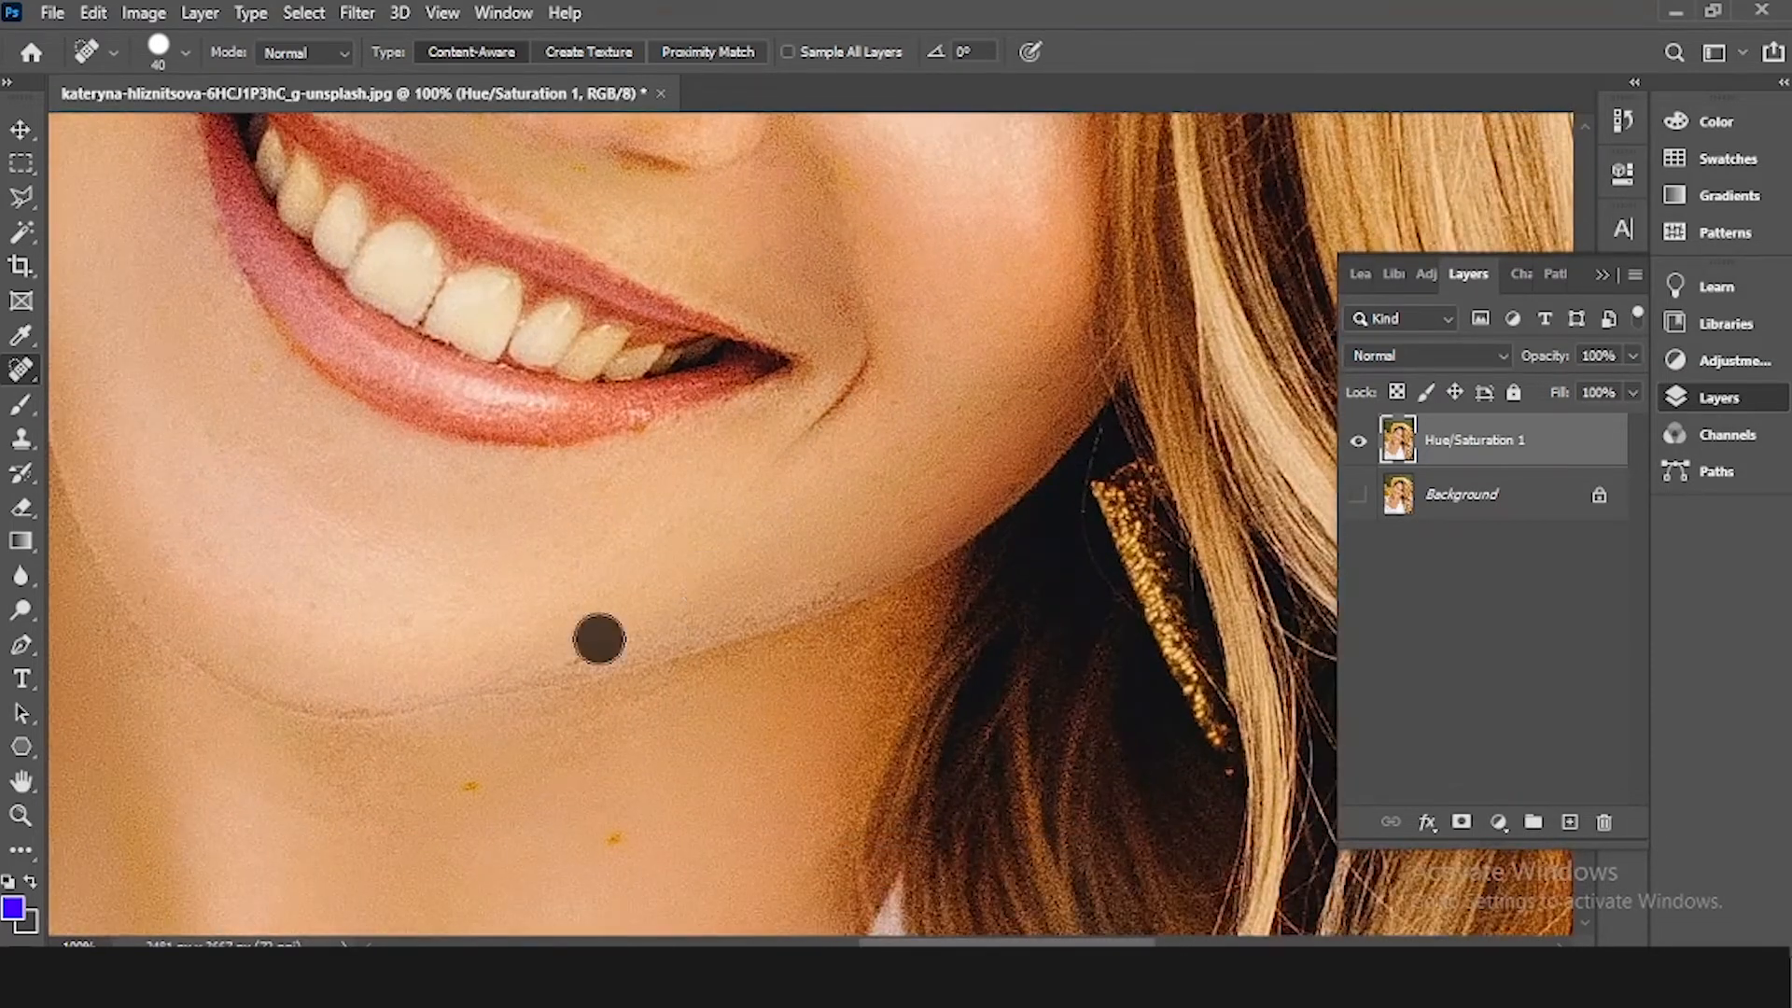
drag(631, 788, 648, 644)
click(619, 688)
click(504, 655)
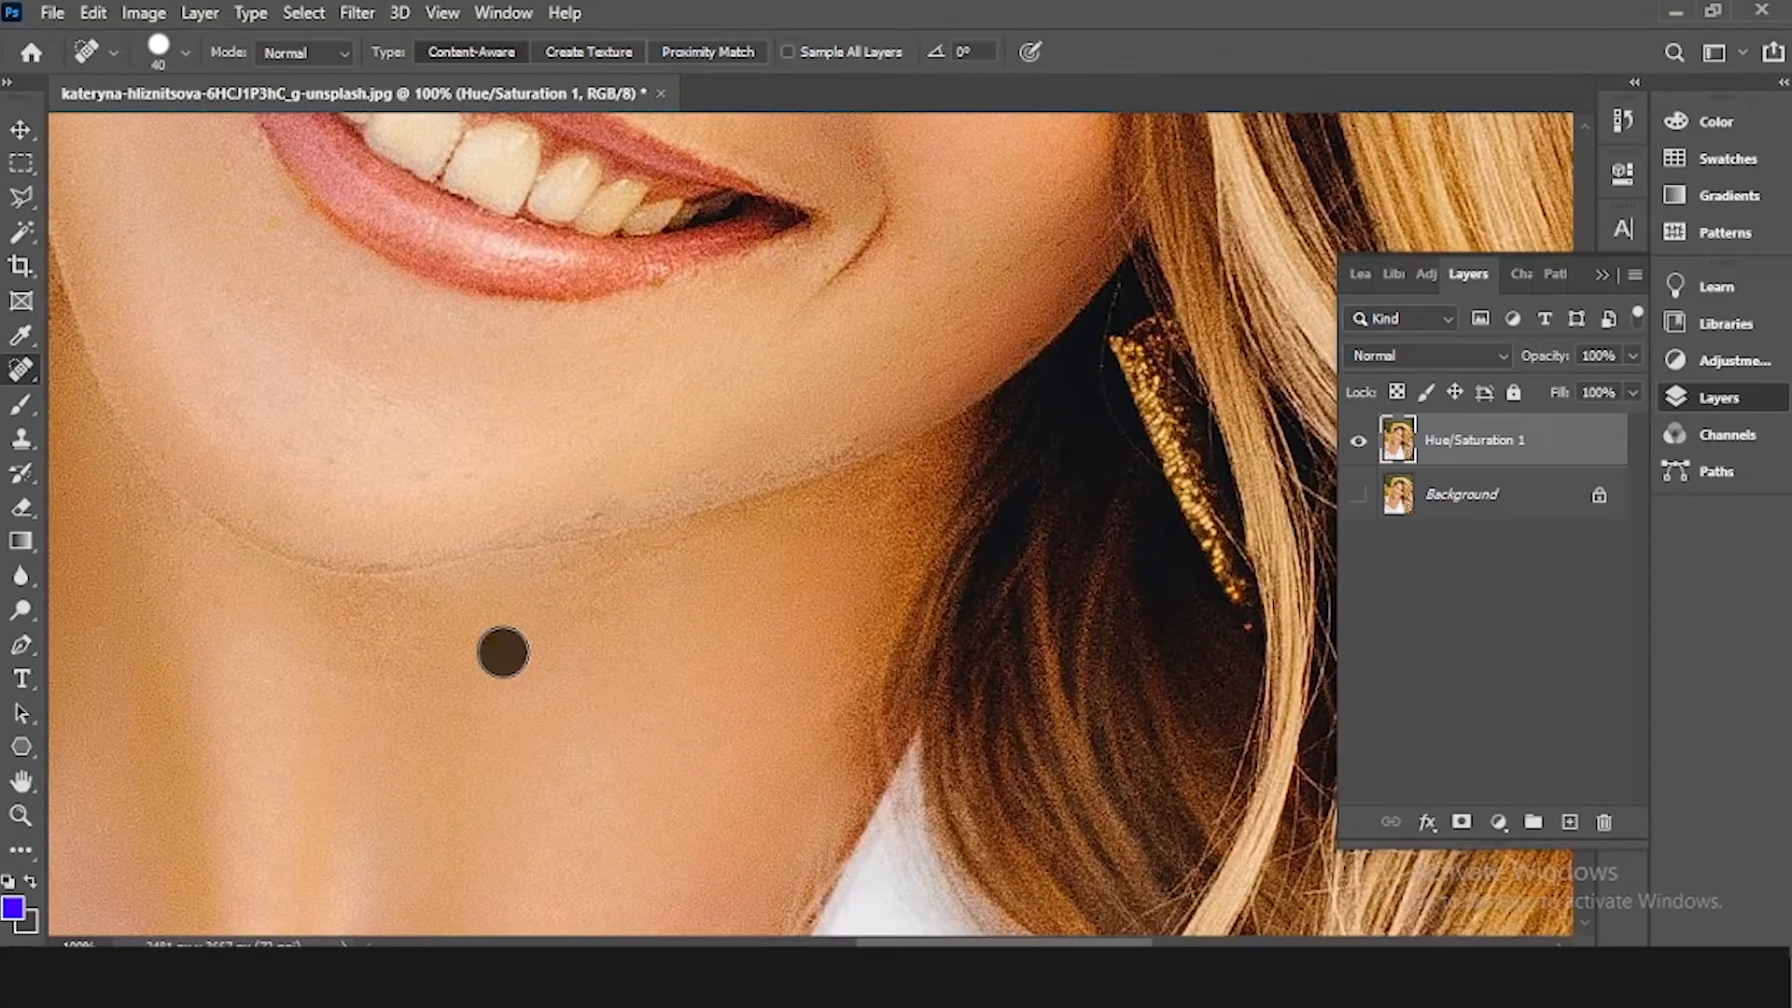
click(606, 527)
Step: Examine the healed skin along the jaw, nose and cheeks, both close up and in the wider portrait
drag(997, 320, 828, 451)
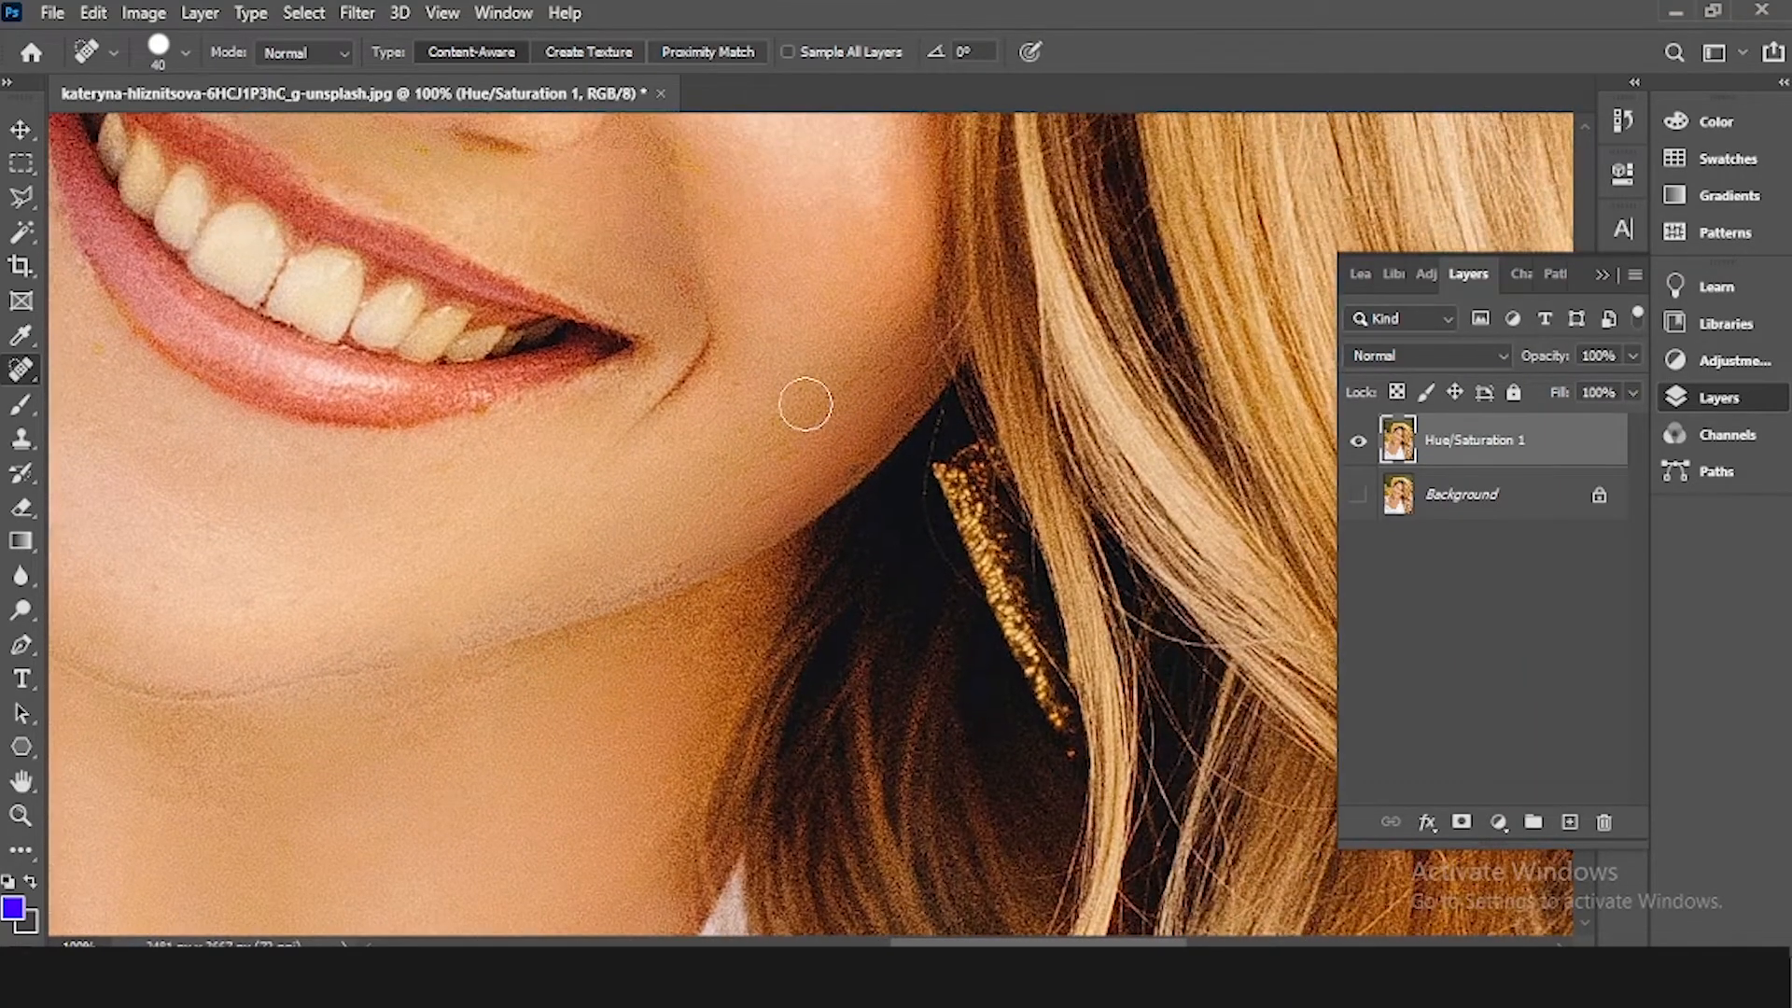
drag(644, 256, 864, 775)
drag(780, 427, 741, 608)
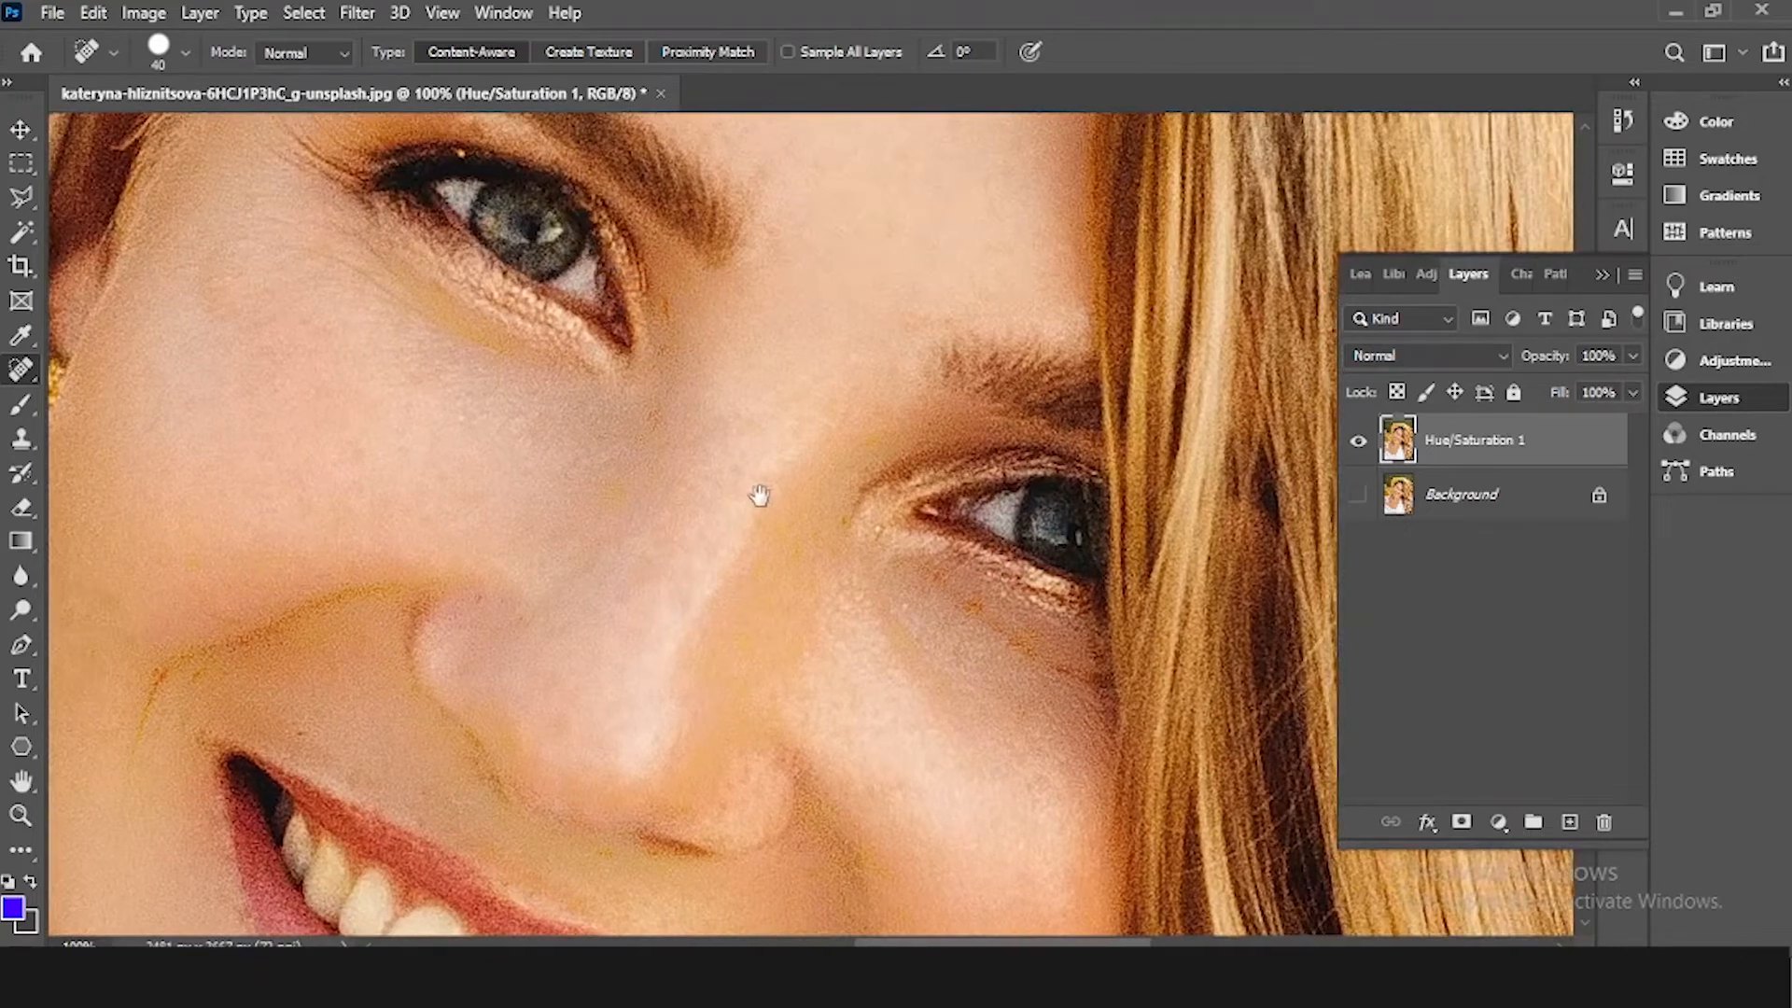
drag(757, 486, 761, 386)
key(ctrl+minus)
key(ctrl+minus)
key(ctrl+minus)
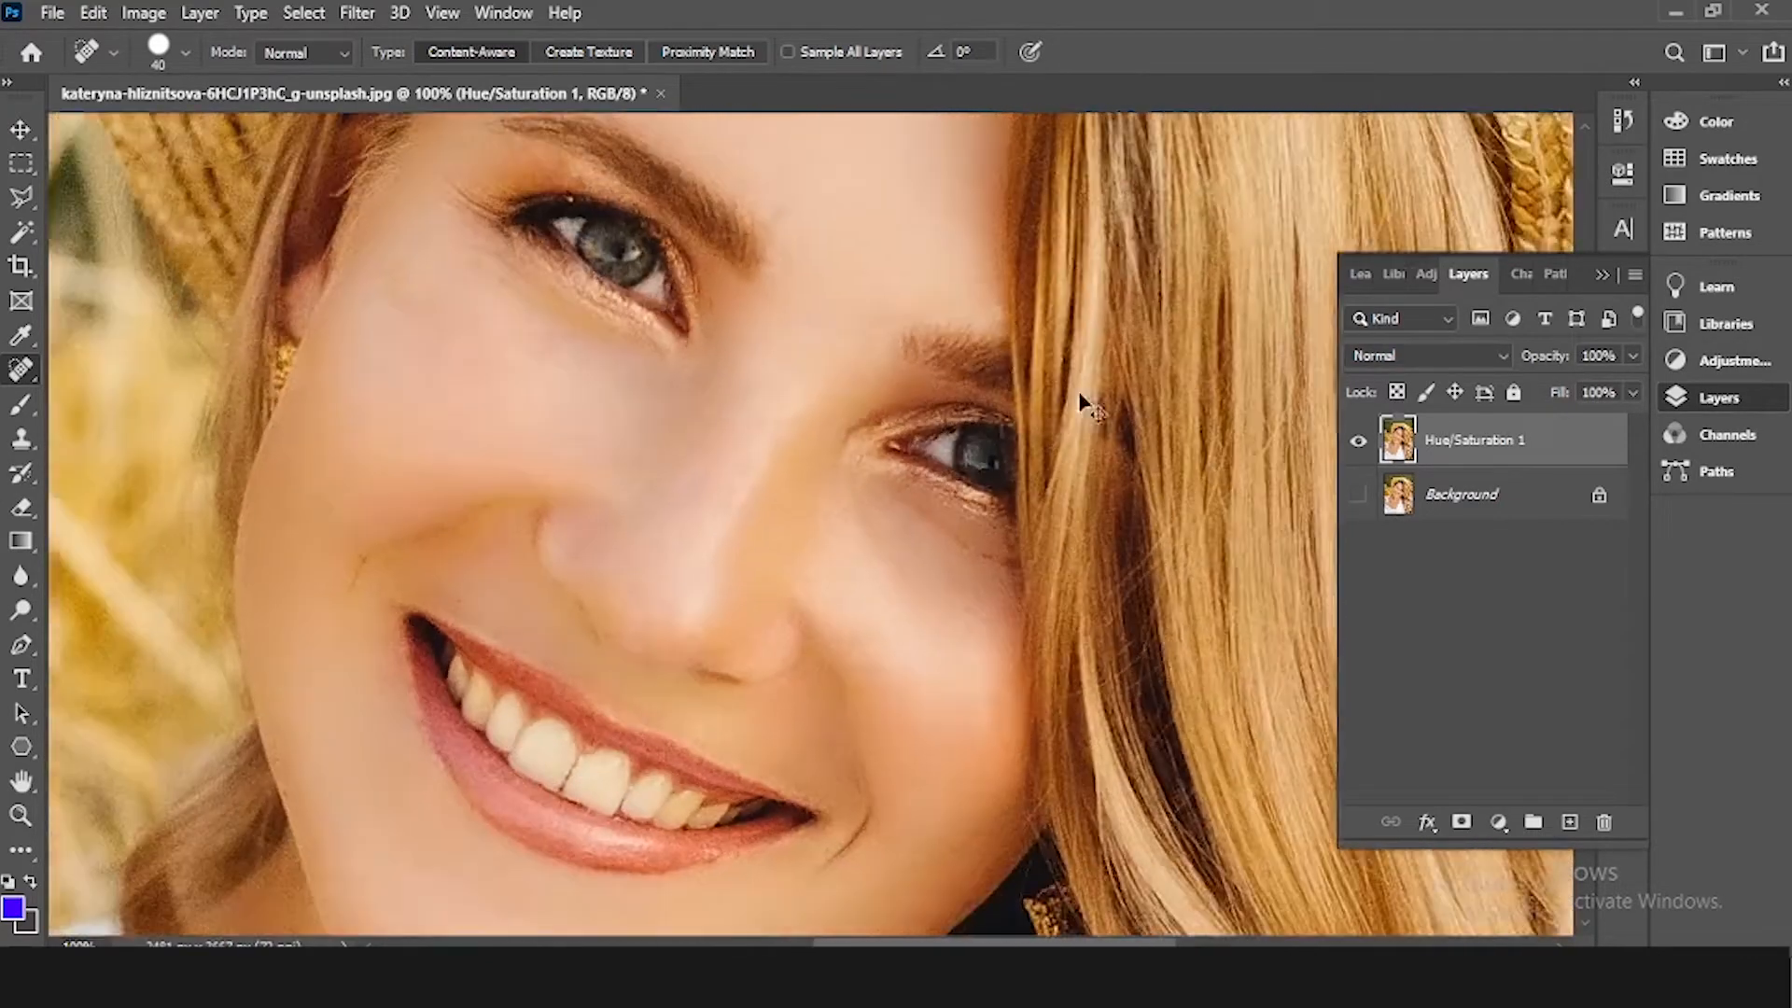
key(ctrl+plus)
key(ctrl+plus)
key(ctrl+plus)
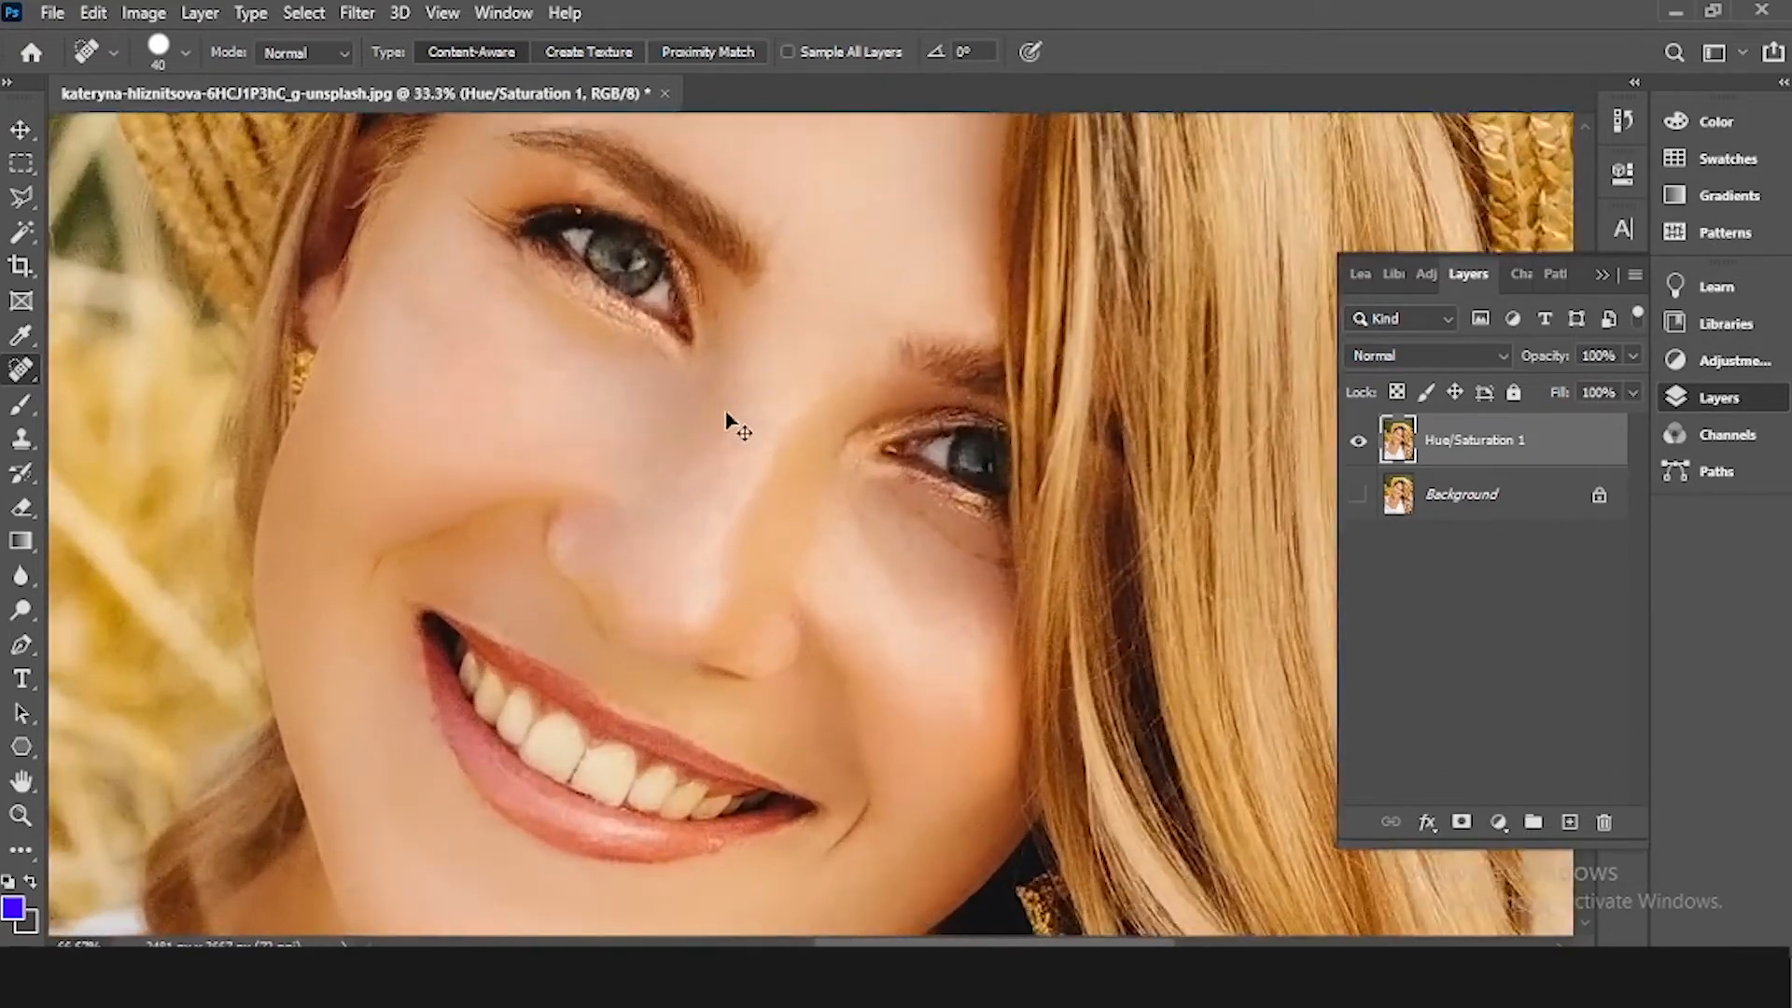
Step: Set up the Clone Stamp with 23% opacity, 5% hardness and a 105 px soft brush
drag(763, 563, 619, 621)
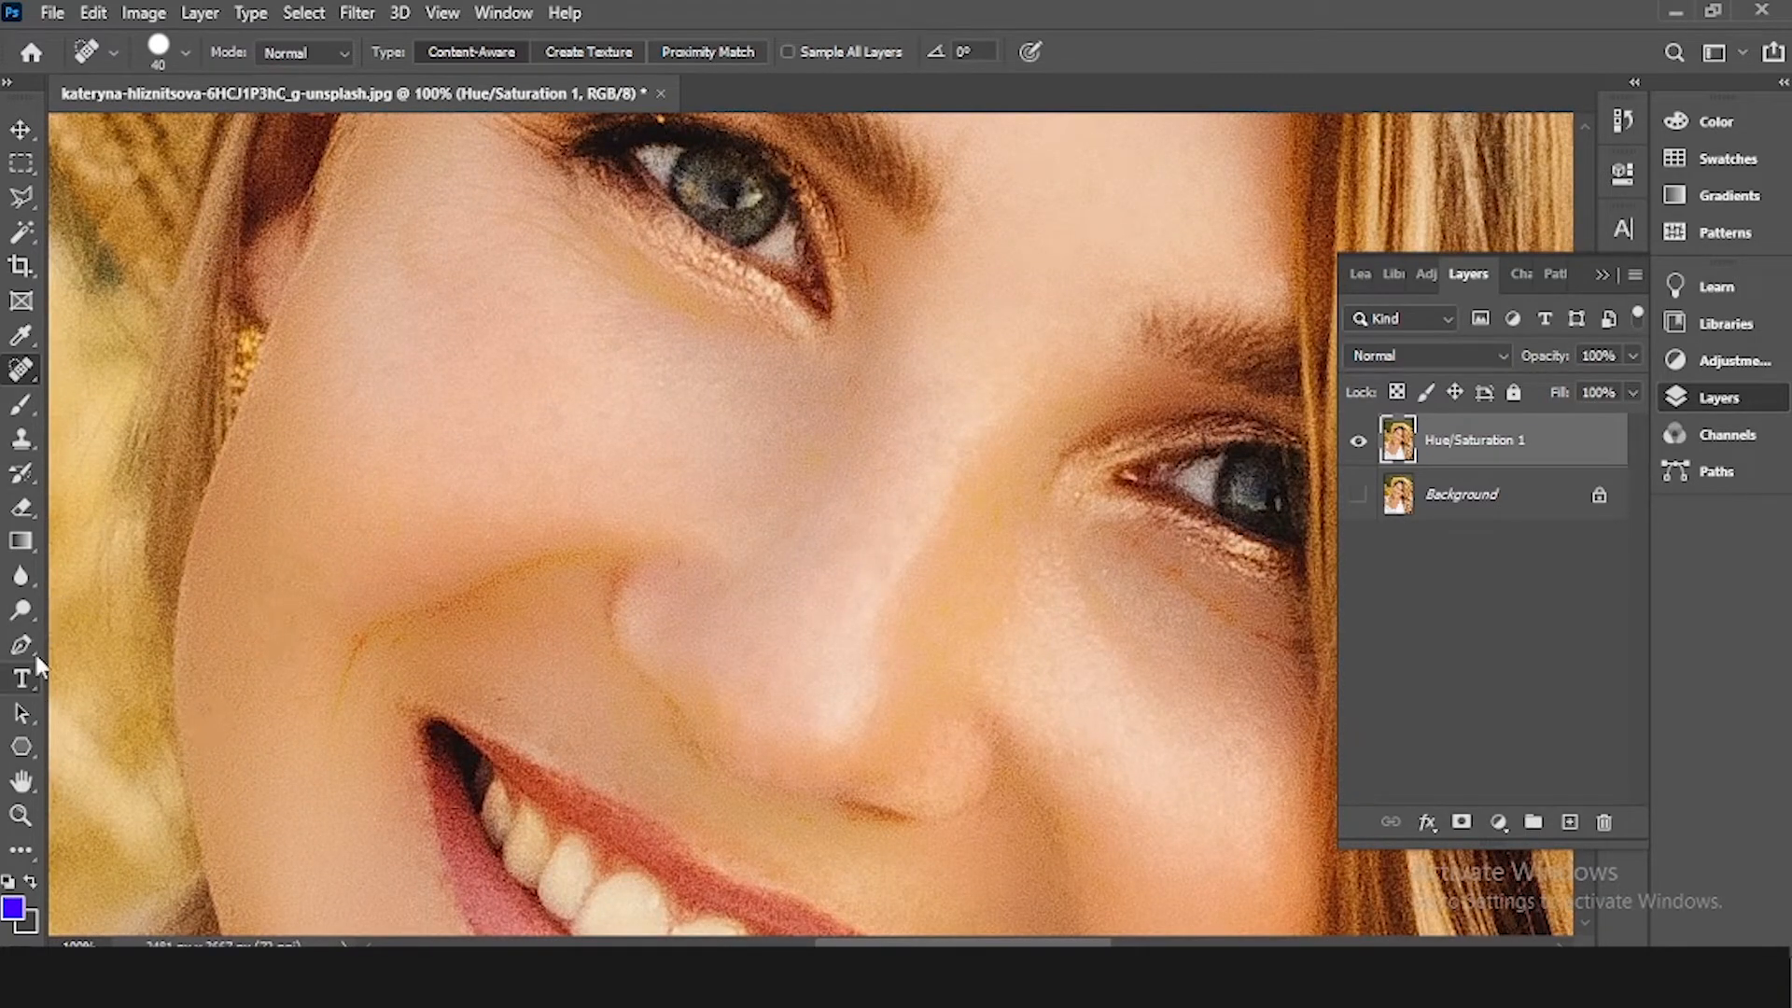
click(22, 439)
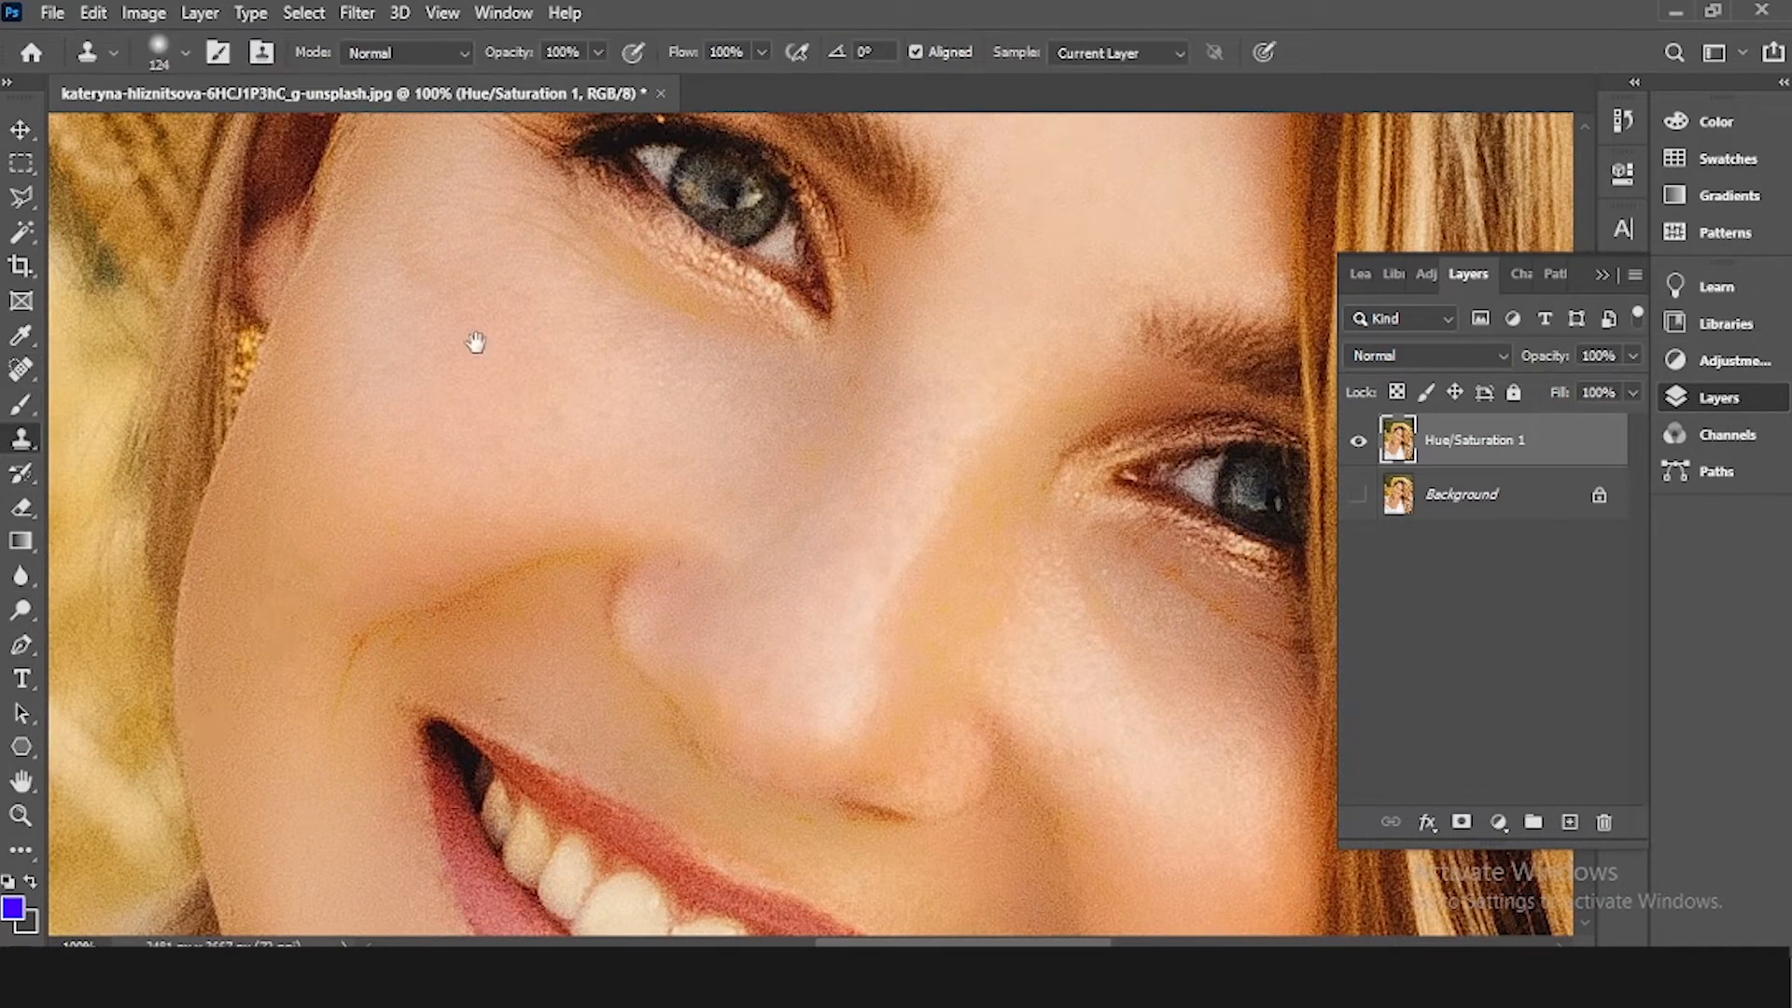
drag(476, 344, 462, 512)
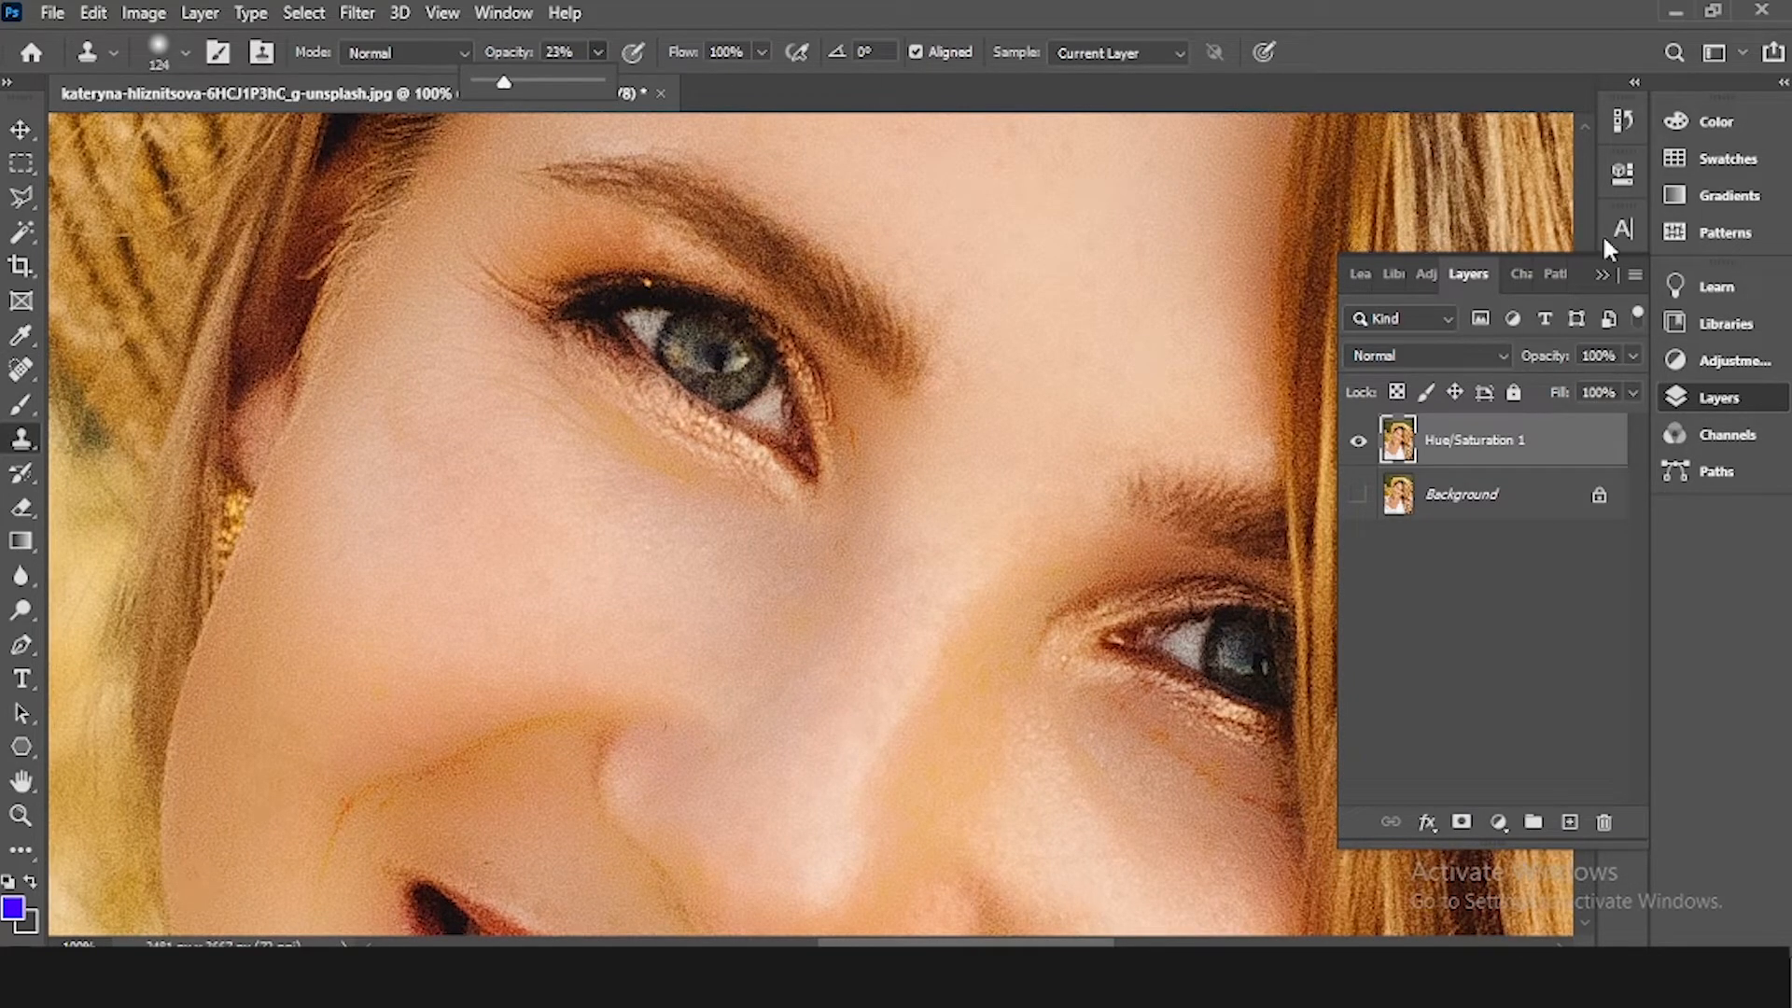
click(503, 13)
click(634, 364)
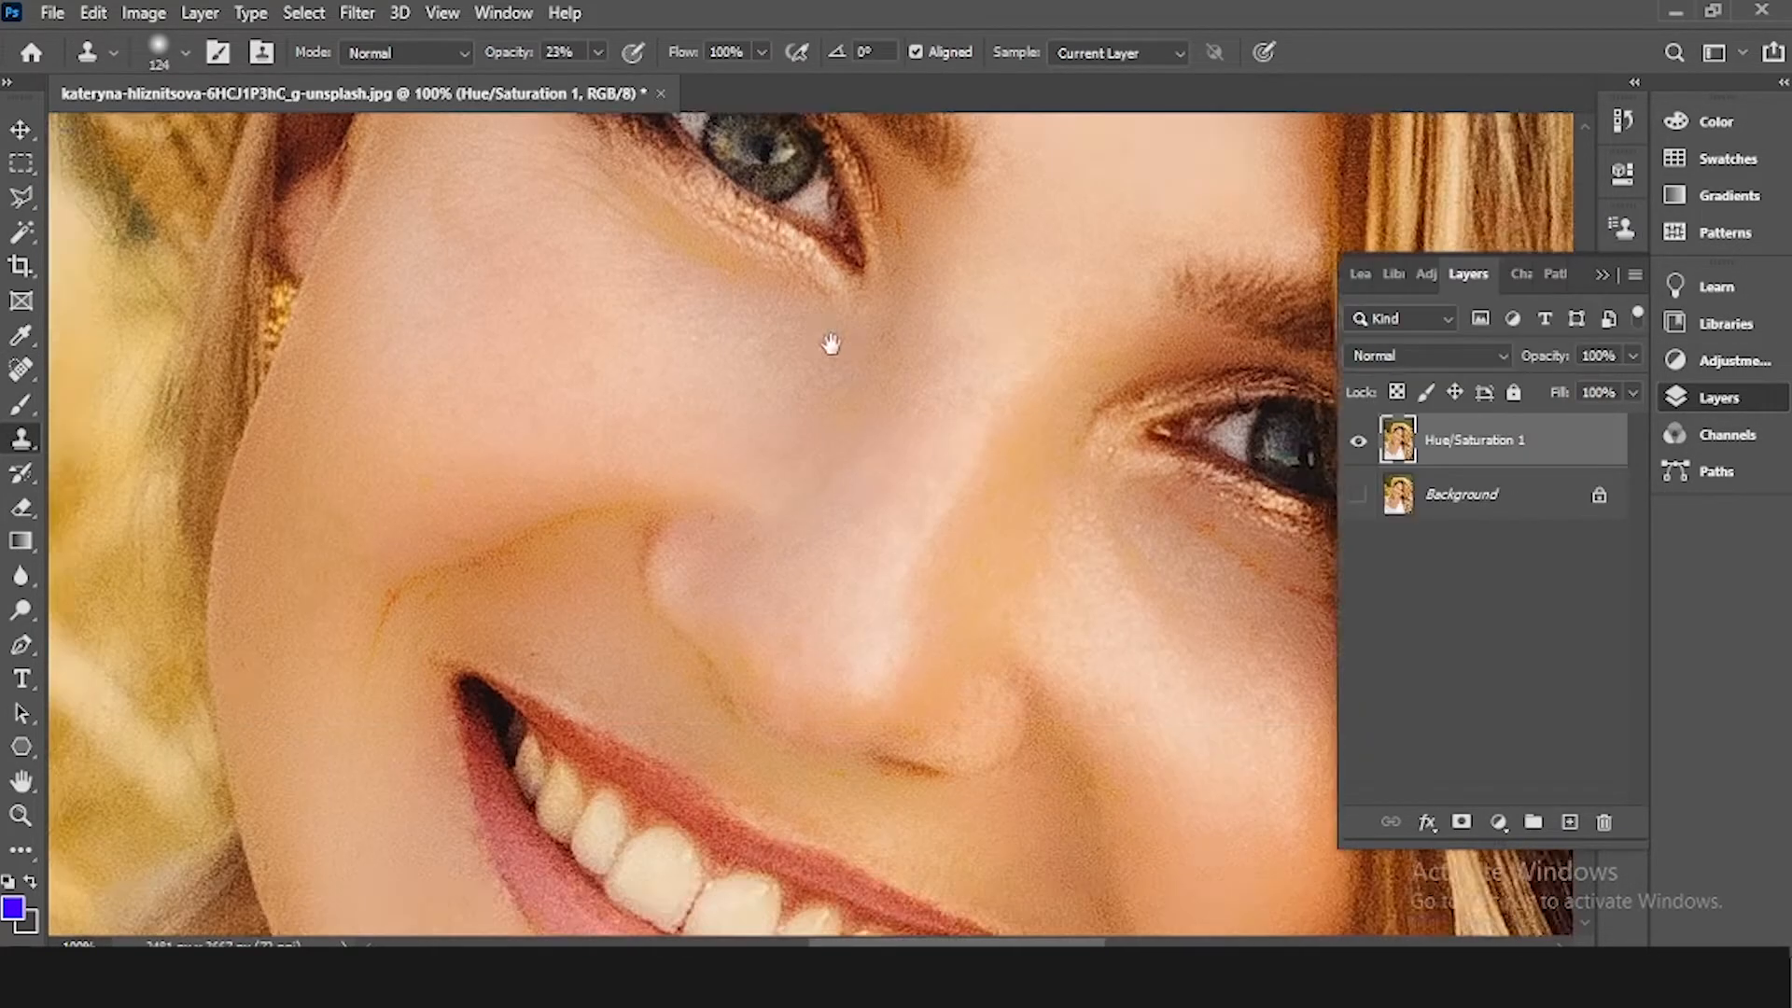
right_click(910, 584)
drag(1092, 502, 1067, 494)
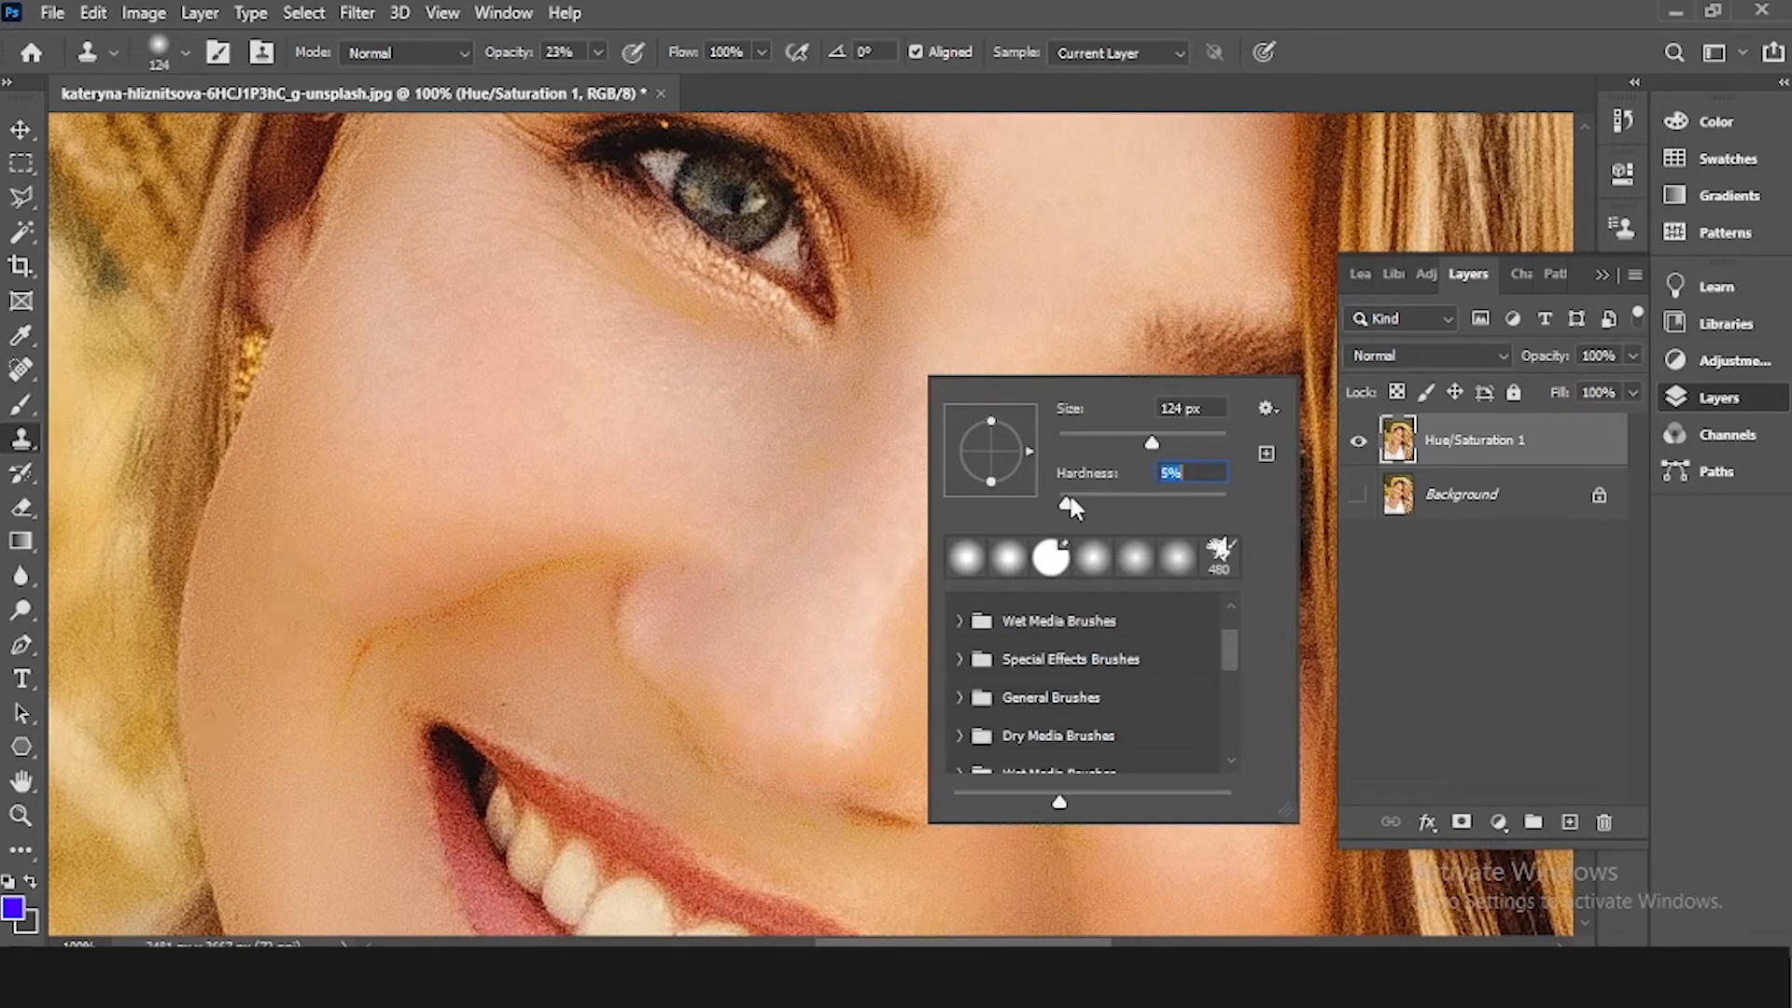
drag(1154, 439, 1154, 435)
Step: Clone clean skin softly over the nose bridge and the inner cheek below the hat-side eye
alt+click(771, 449)
alt+click(928, 450)
mouse_move(963, 413)
mouse_down()
mouse_move(864, 537)
mouse_move(942, 496)
mouse_up()
drag(587, 368, 605, 524)
alt+click(656, 507)
mouse_move(744, 561)
mouse_down()
mouse_move(676, 520)
mouse_move(664, 566)
mouse_up()
Step: Blend the uneven tones on the outer cheek near the earring with sampled neighbouring skin
alt+click(452, 484)
drag(516, 584, 536, 620)
drag(388, 585, 456, 466)
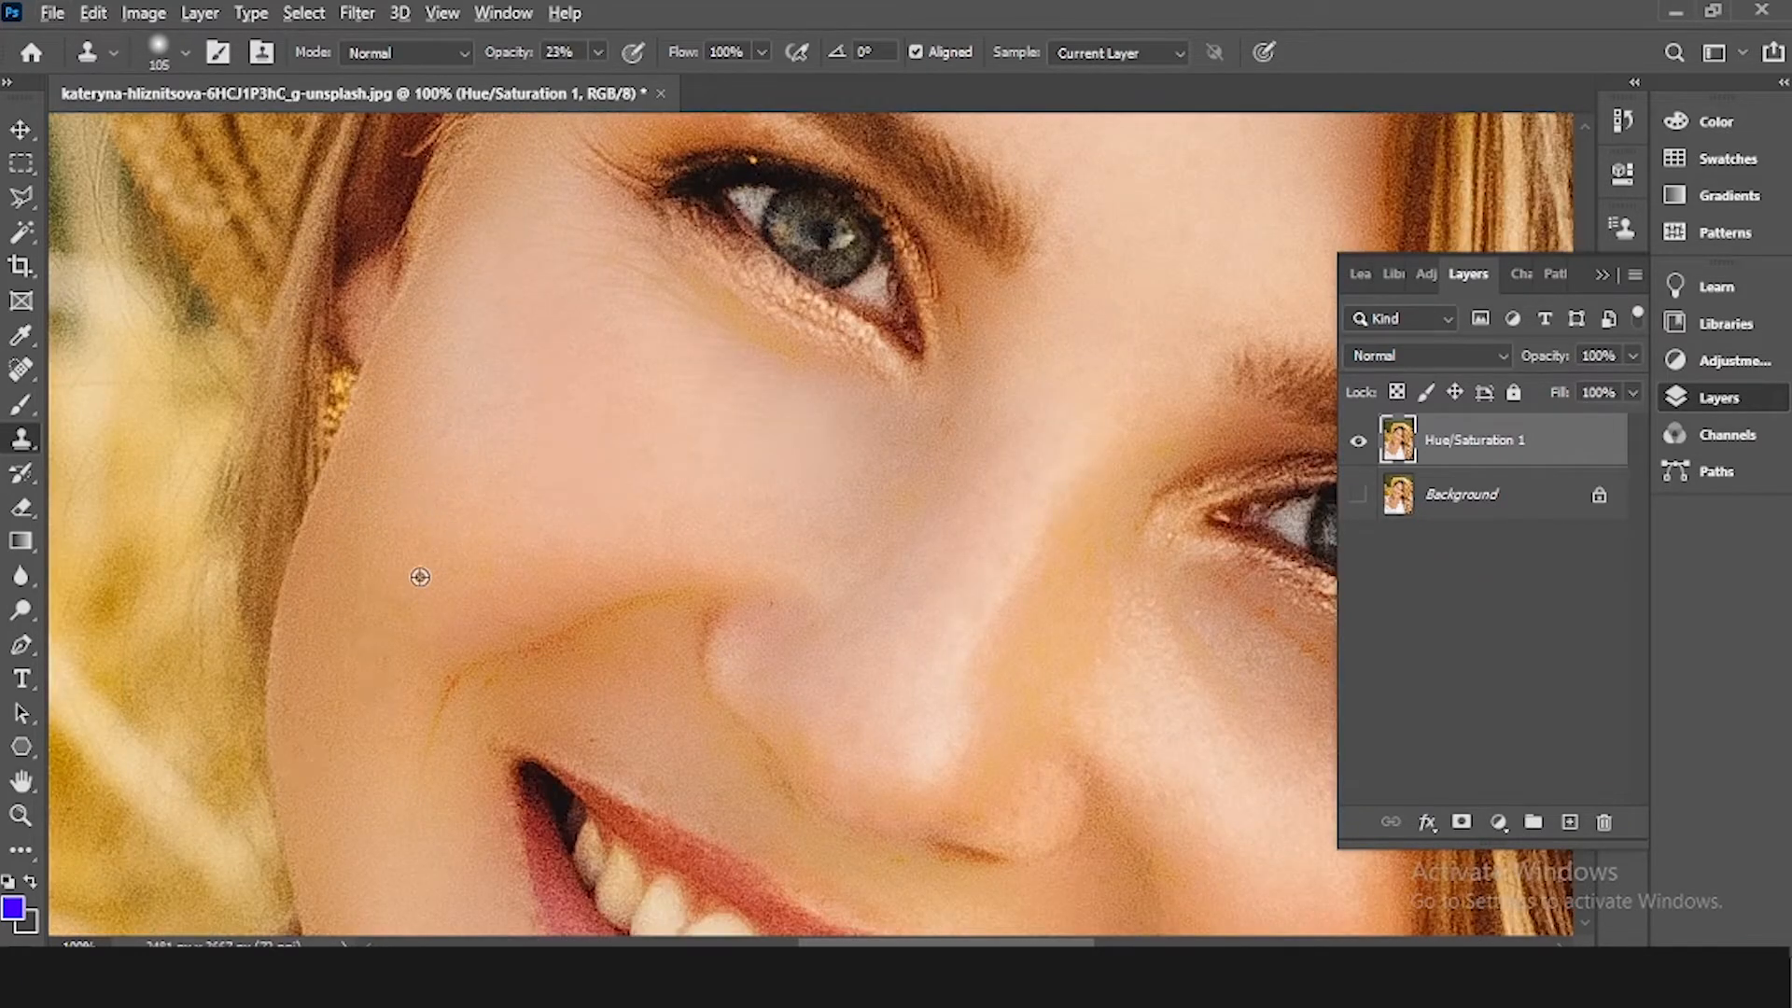
alt+click(583, 479)
mouse_move(420, 576)
mouse_down()
mouse_move(423, 534)
mouse_move(506, 564)
mouse_up()
Step: Sample clean skin from the nose and forehead and even out the forehead with the Clone Stamp
mouse_move(942, 445)
mouse_down()
mouse_move(584, 551)
mouse_move(592, 479)
mouse_up()
alt+click(558, 600)
drag(686, 173, 668, 546)
alt+click(826, 437)
mouse_move(781, 400)
mouse_down()
mouse_move(672, 325)
mouse_move(802, 423)
mouse_move(691, 516)
mouse_move(601, 532)
mouse_move(467, 262)
mouse_up()
Step: Clone smooth skin over the hair-side cheek, from under the eye to beside the nose
drag(673, 865, 719, 352)
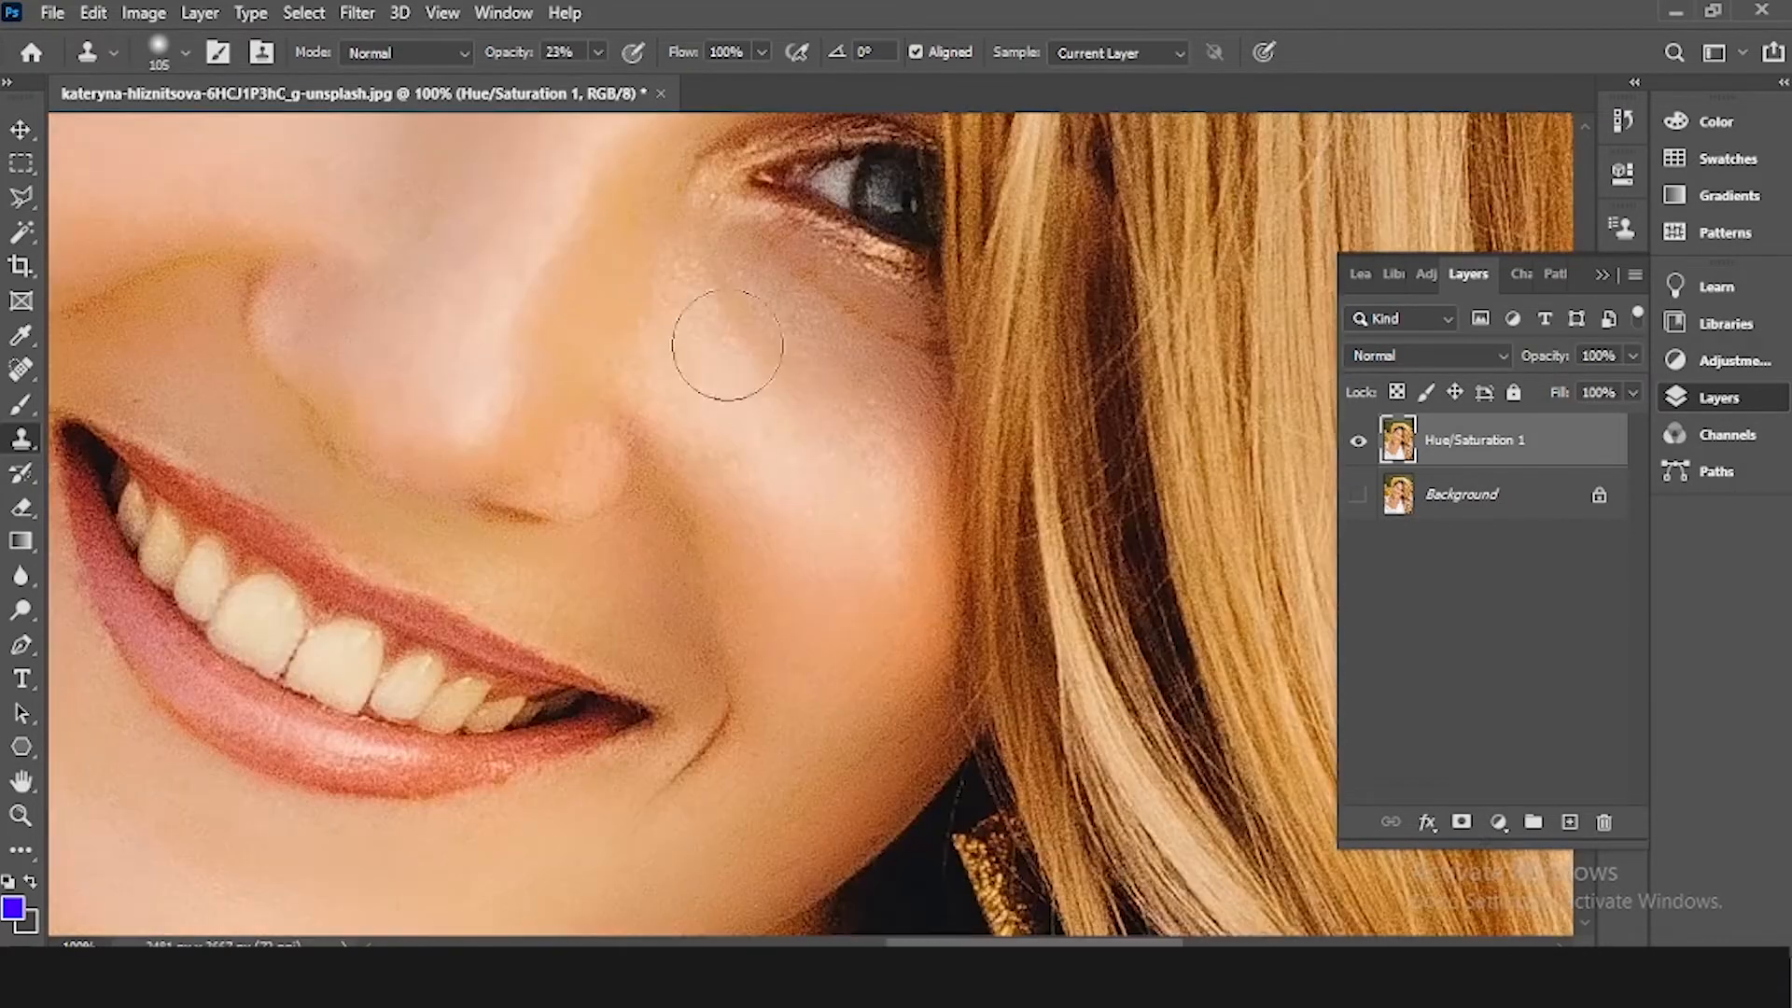
drag(838, 374, 857, 421)
alt+click(887, 439)
click(880, 497)
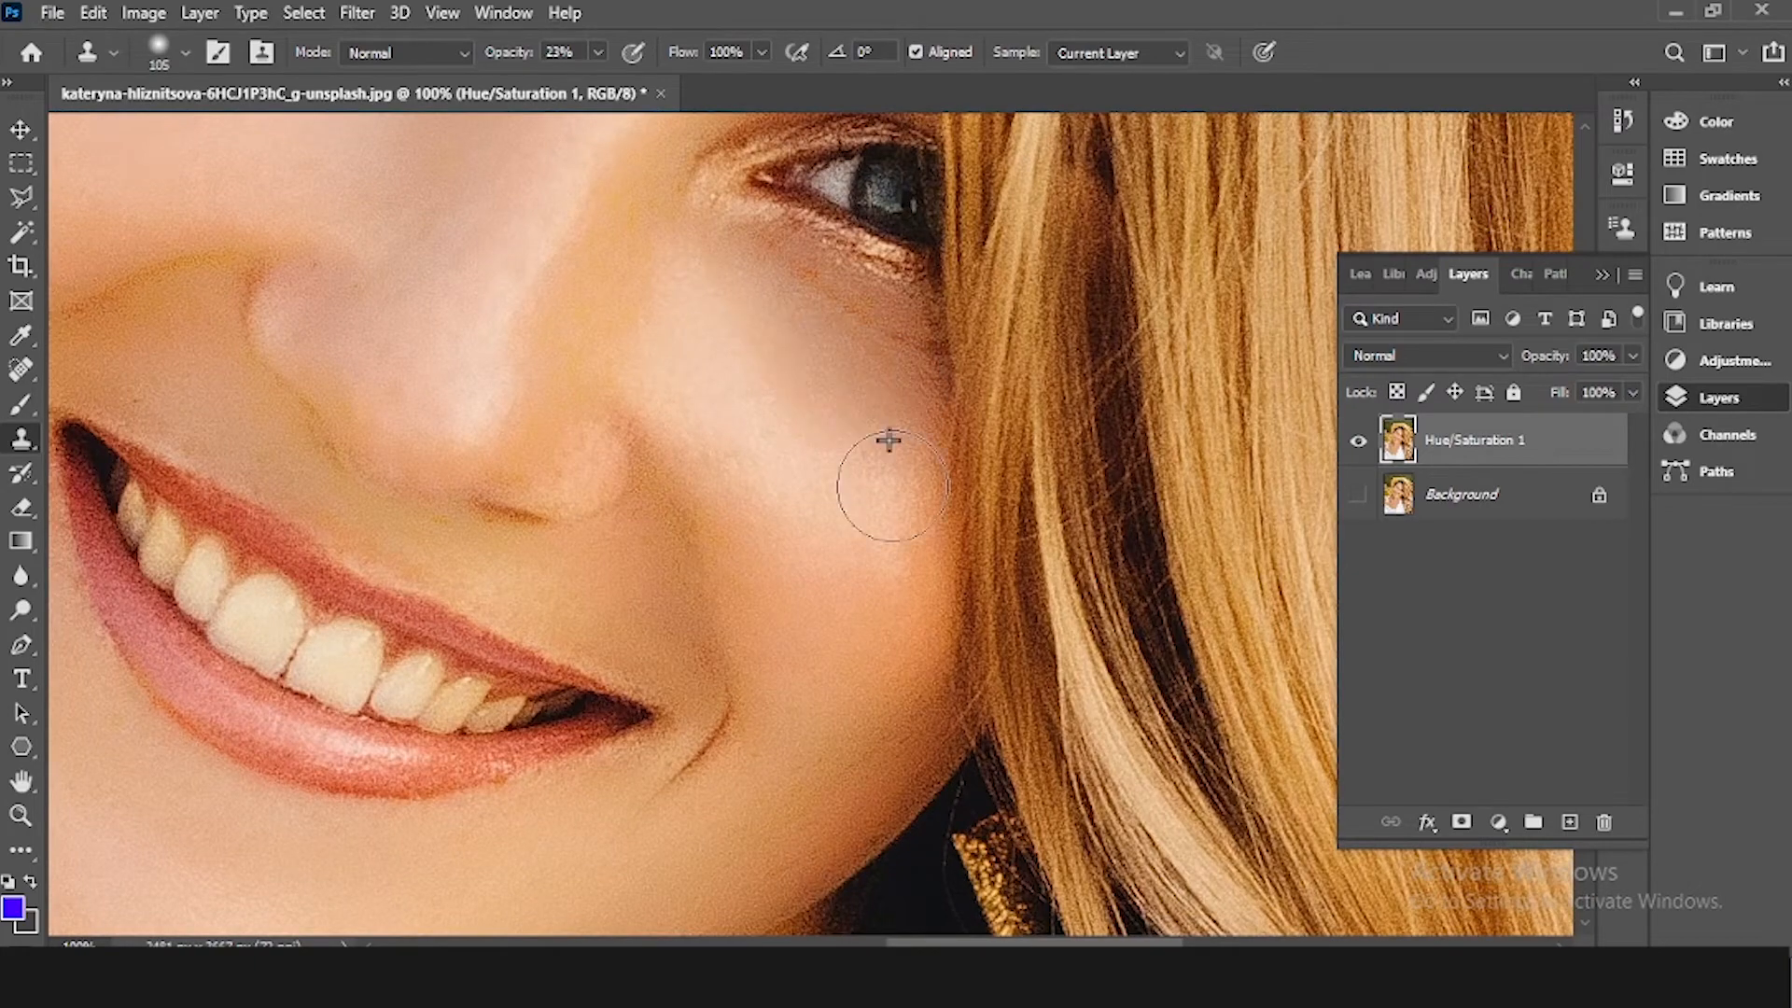
alt+click(784, 497)
mouse_move(752, 452)
mouse_down()
mouse_move(740, 440)
mouse_move(724, 463)
mouse_up()
Step: Sample skin around the jaw and chin and blend the area beside the lower lip
drag(829, 592, 906, 297)
alt+click(852, 509)
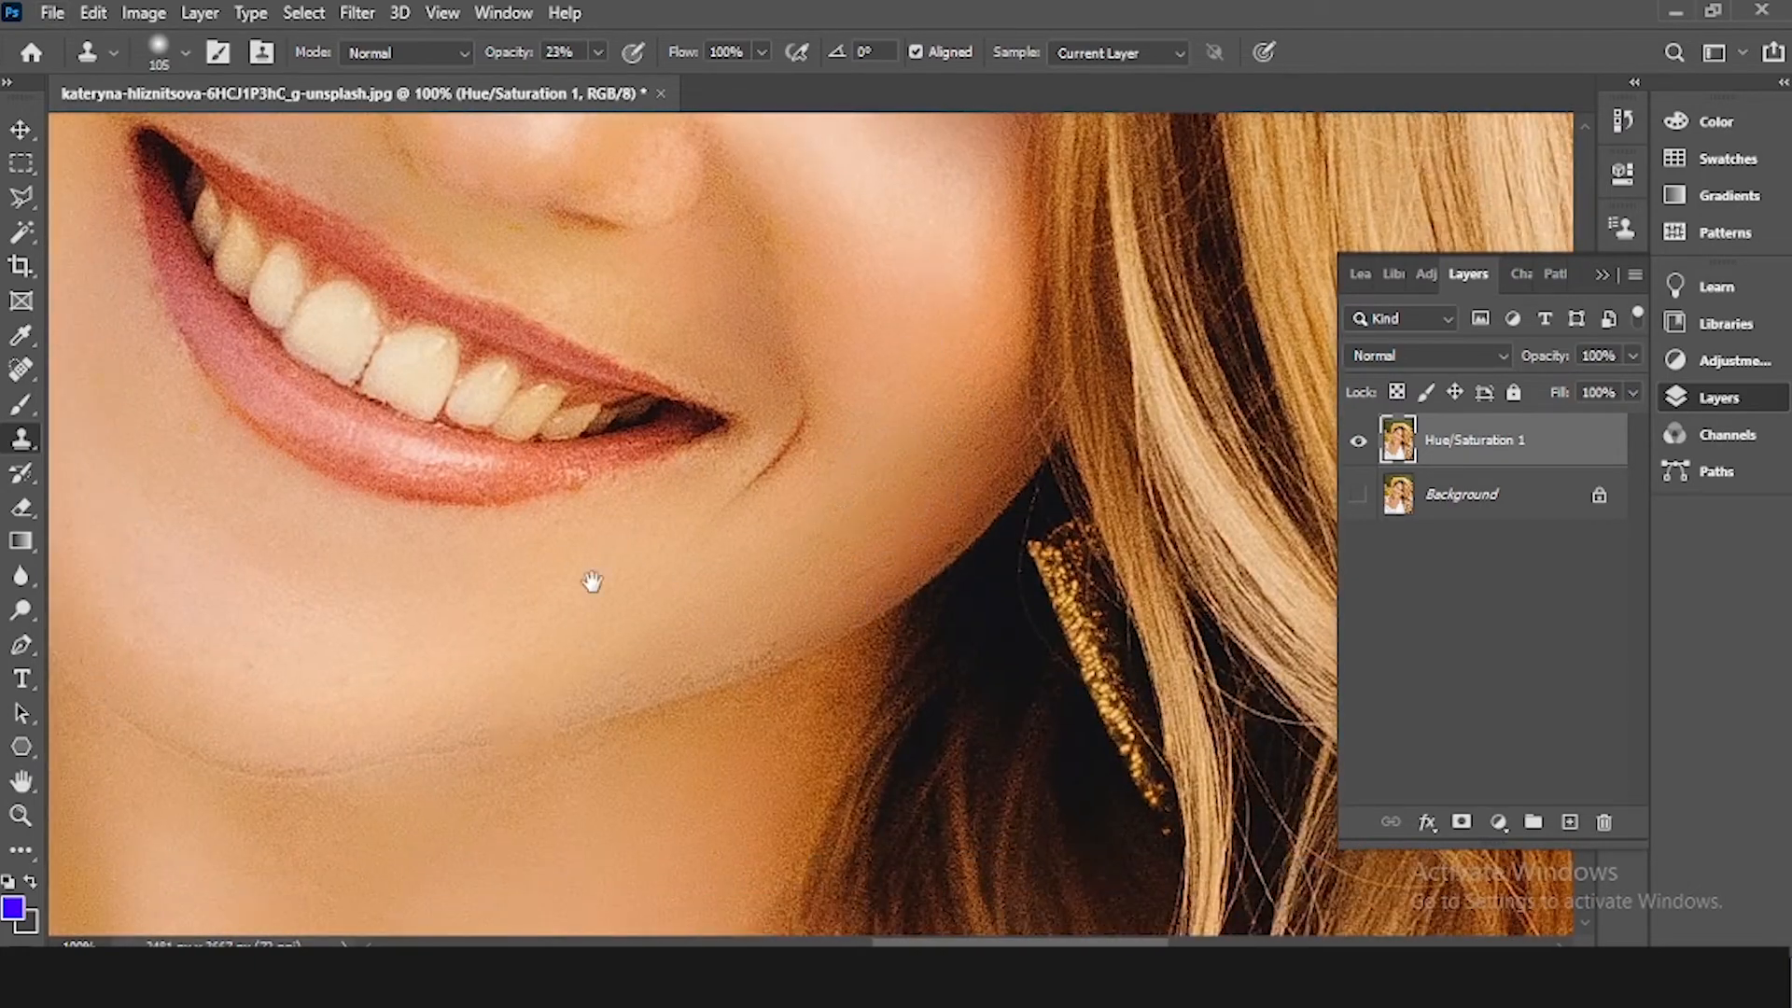
drag(592, 580, 1040, 555)
alt+click(624, 504)
drag(604, 417, 628, 419)
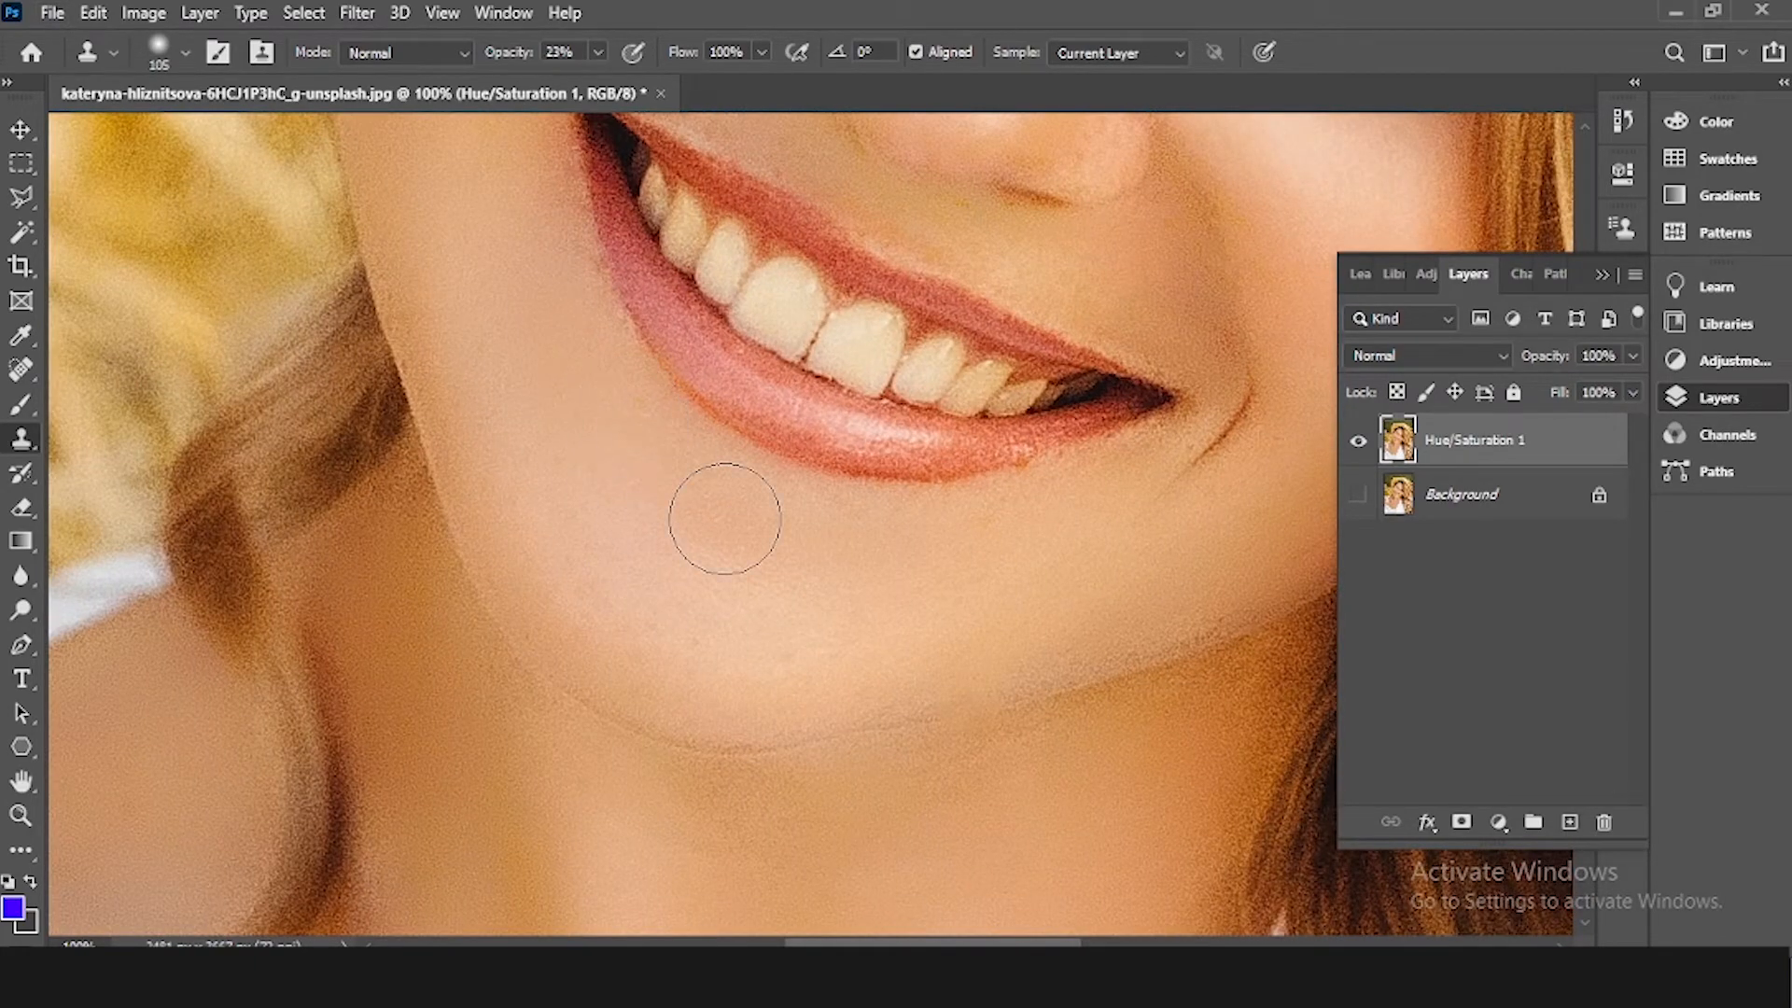
Step: Toggle the retouched Hue/Saturation 1 layer's visibility to compare the face with the original Background
scroll(988, 496, down, 4)
scroll(1030, 445, up, 4)
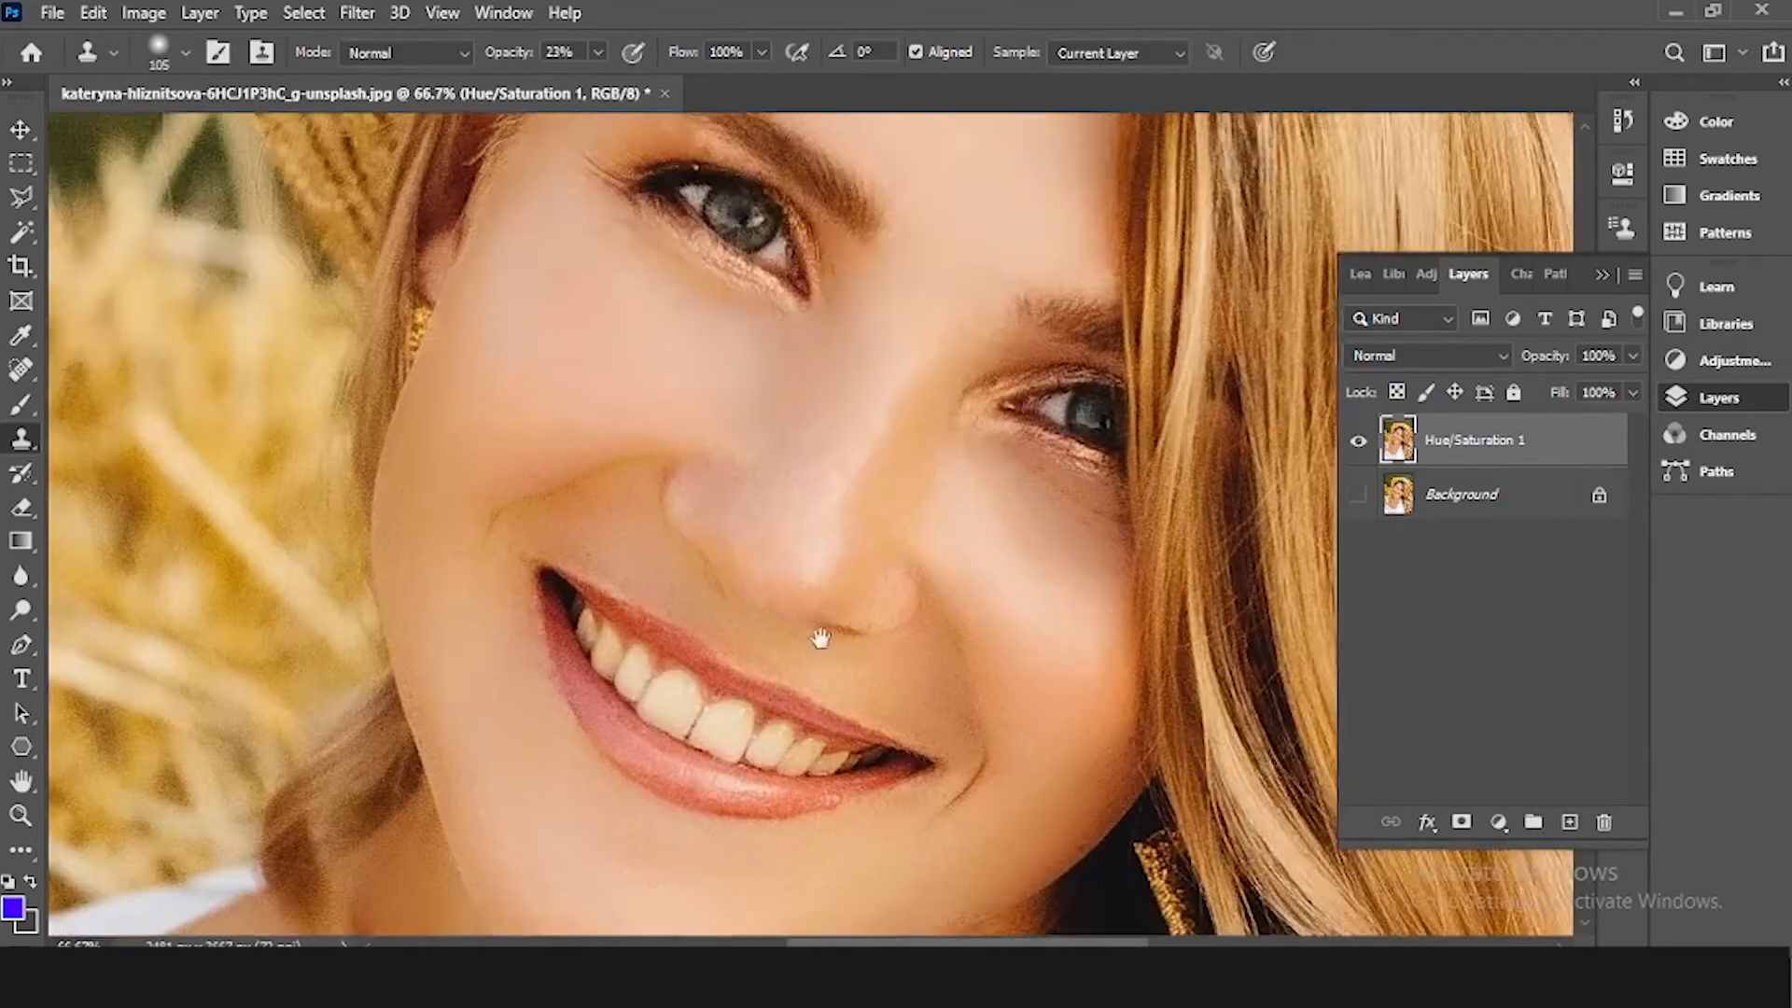
drag(820, 638, 792, 610)
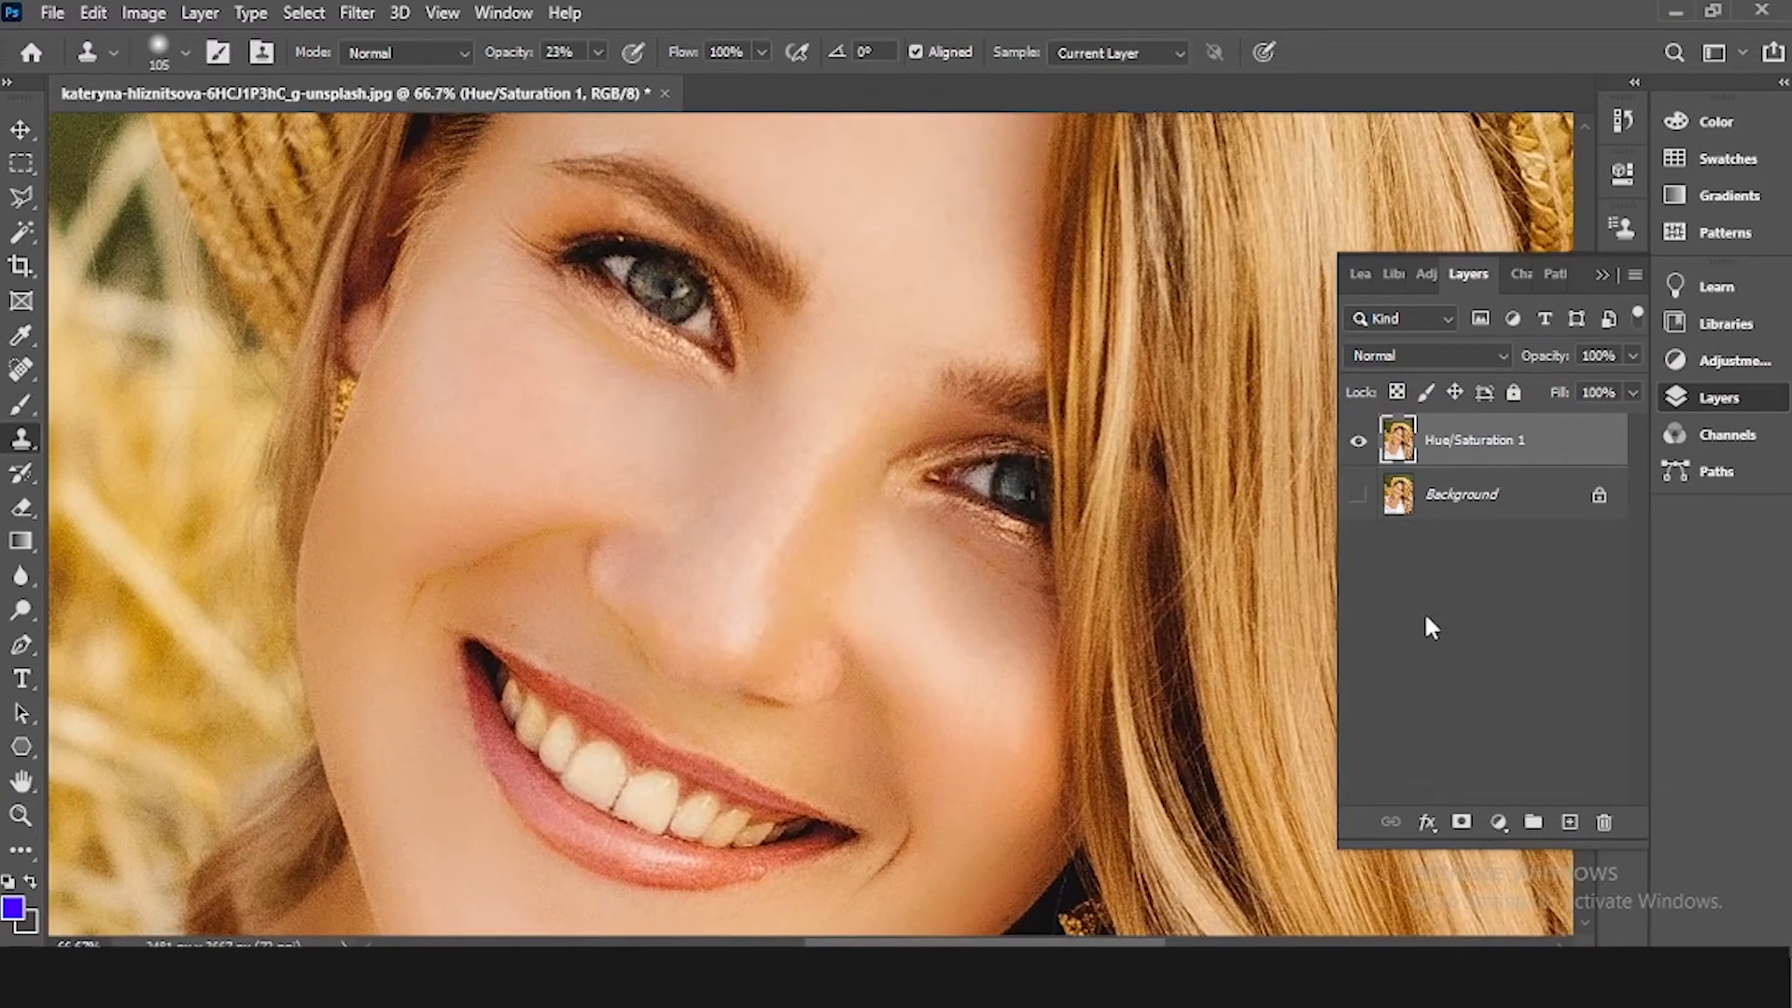
click(1359, 442)
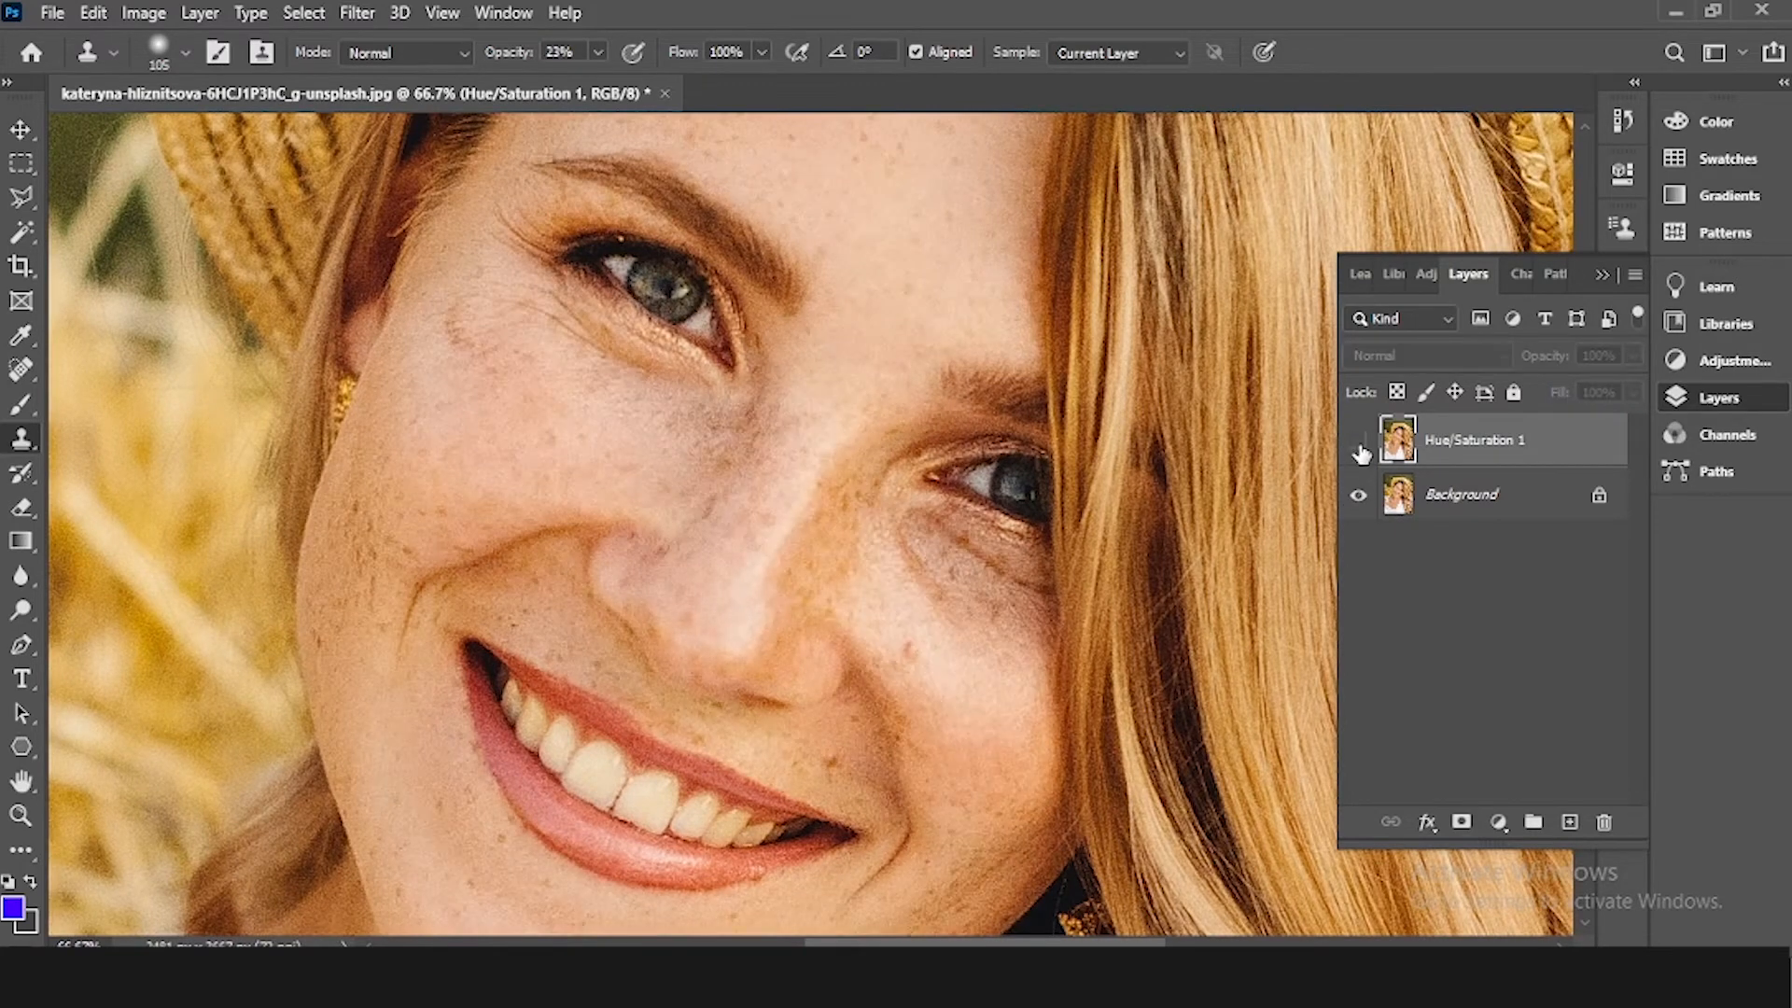
click(1359, 444)
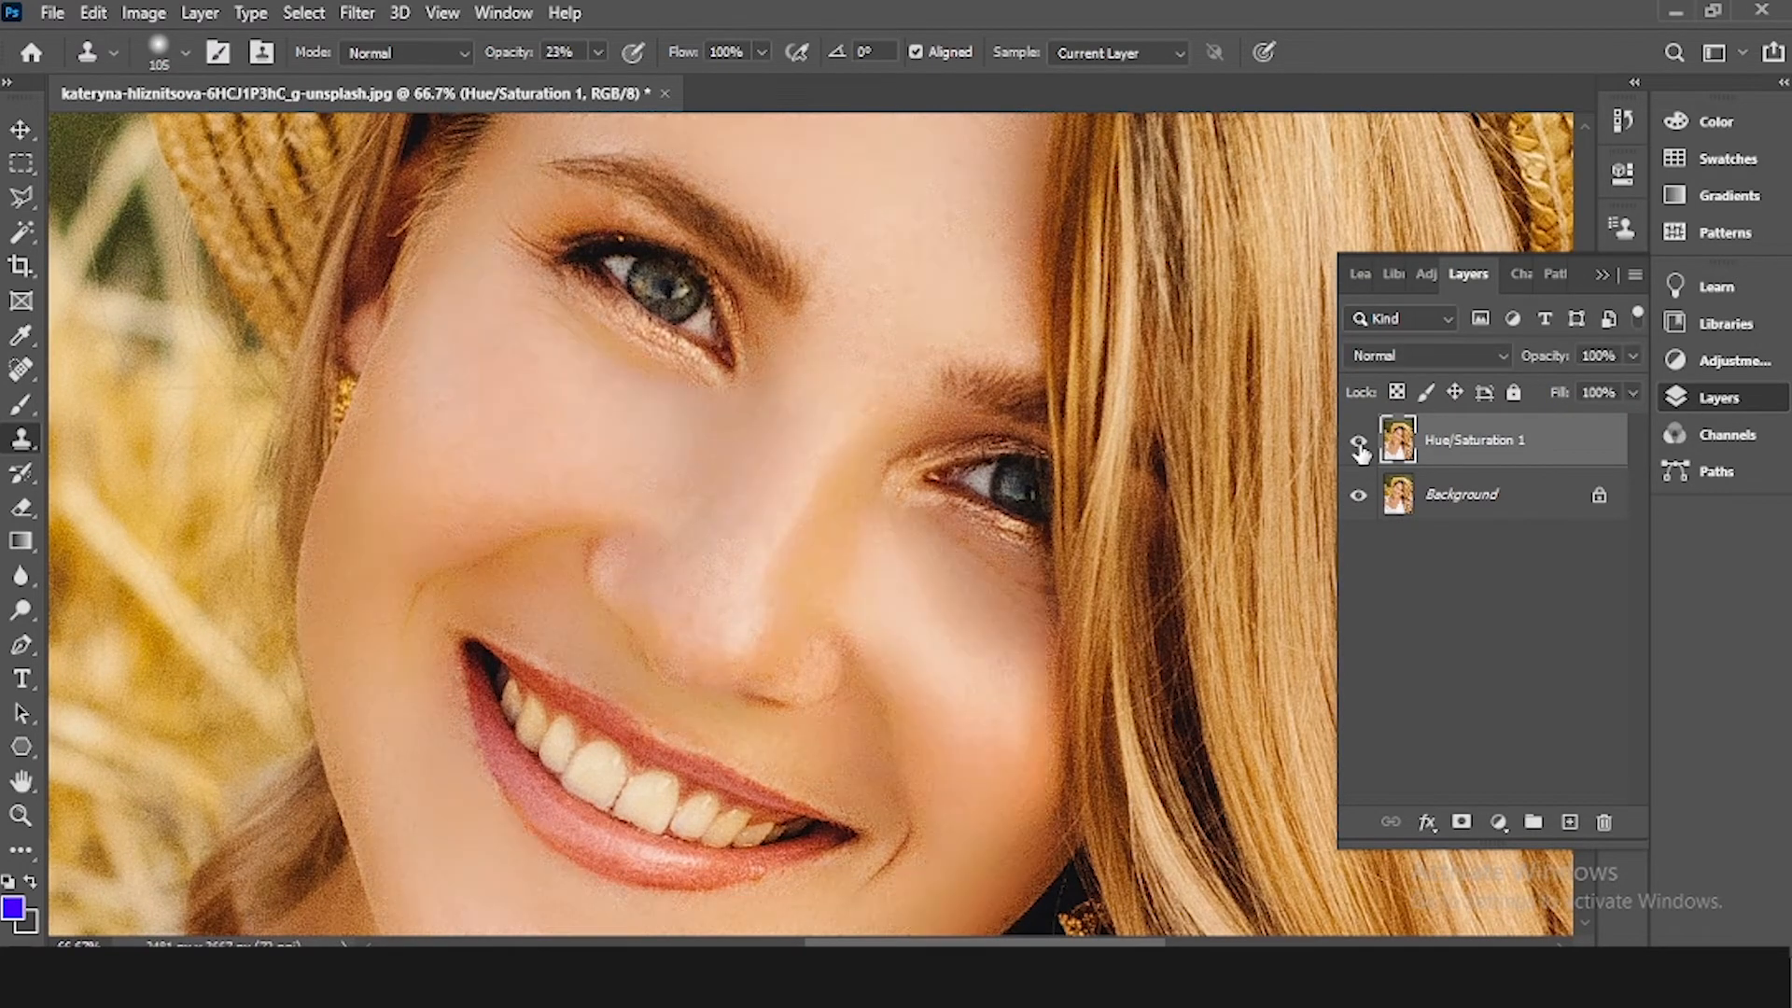
click(1359, 444)
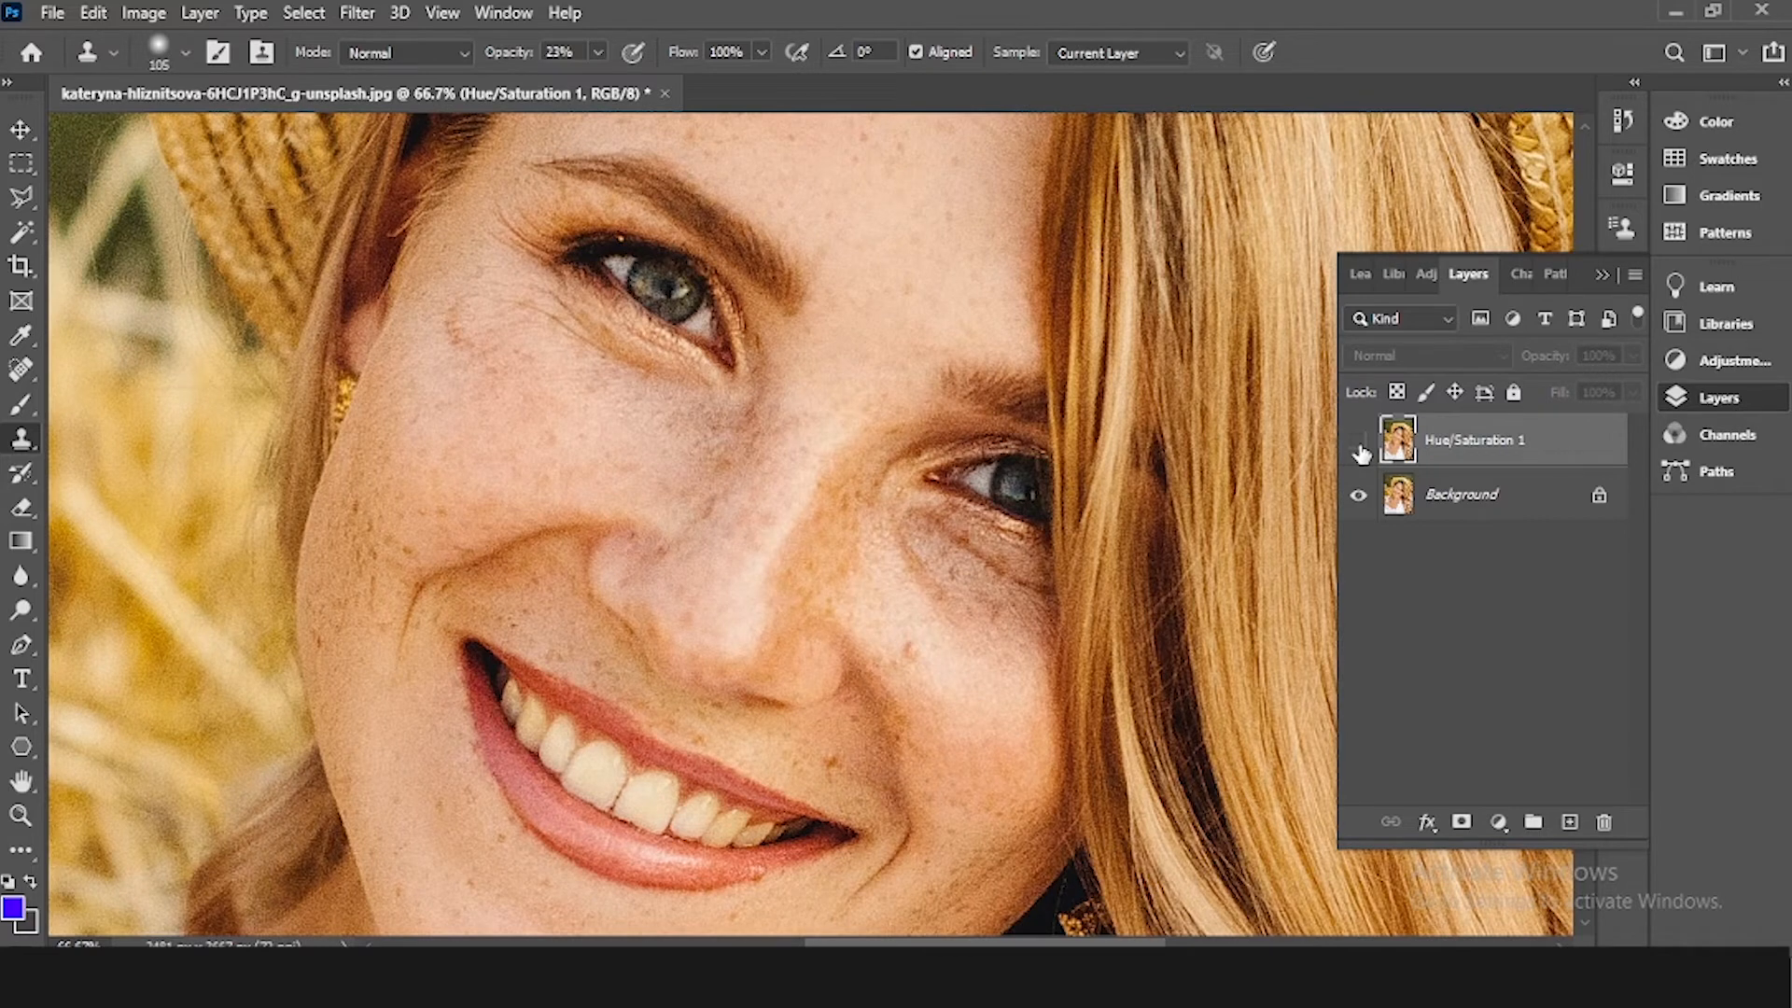
click(1360, 446)
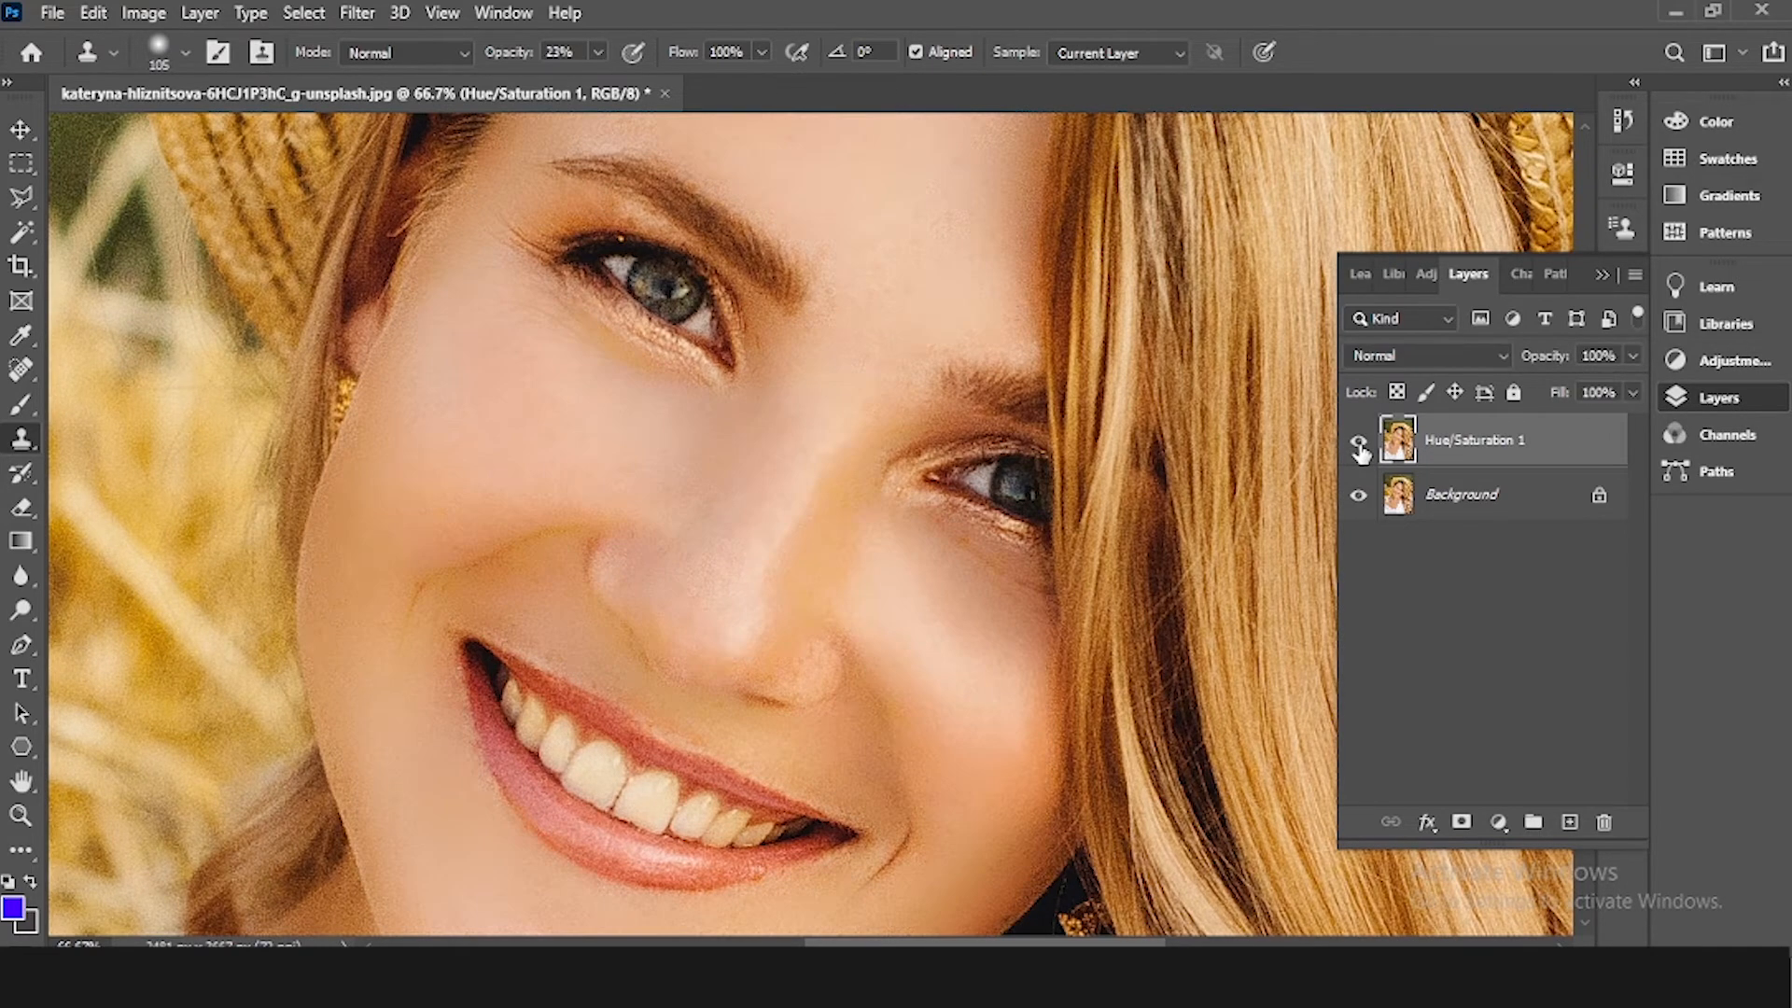